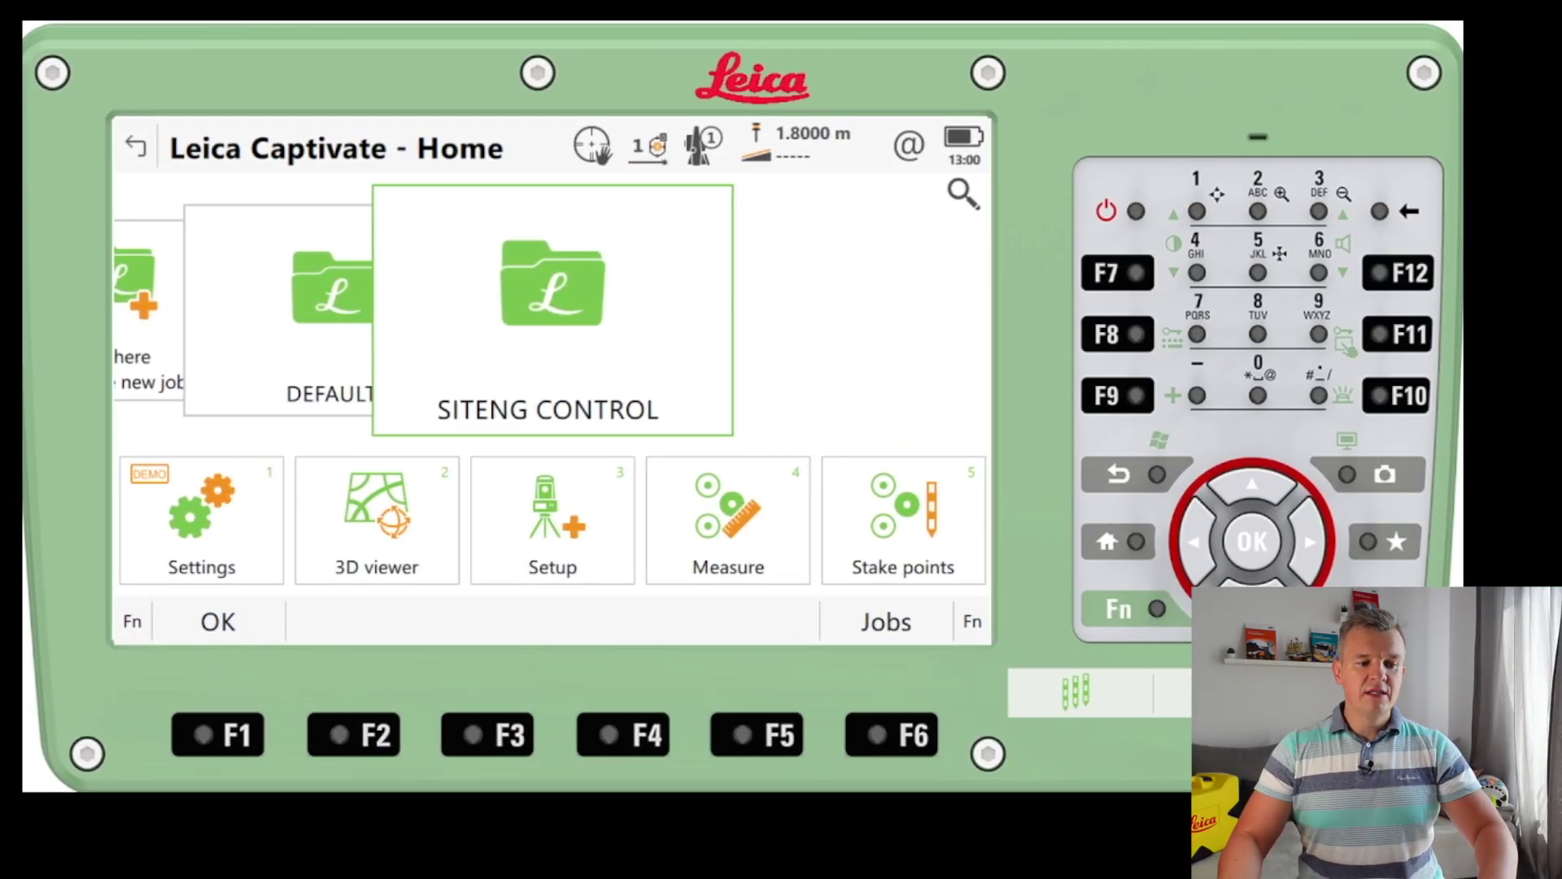
Open the SITENG CONTROL job's data for editing and create a new point with the ID P1.
click(558, 290)
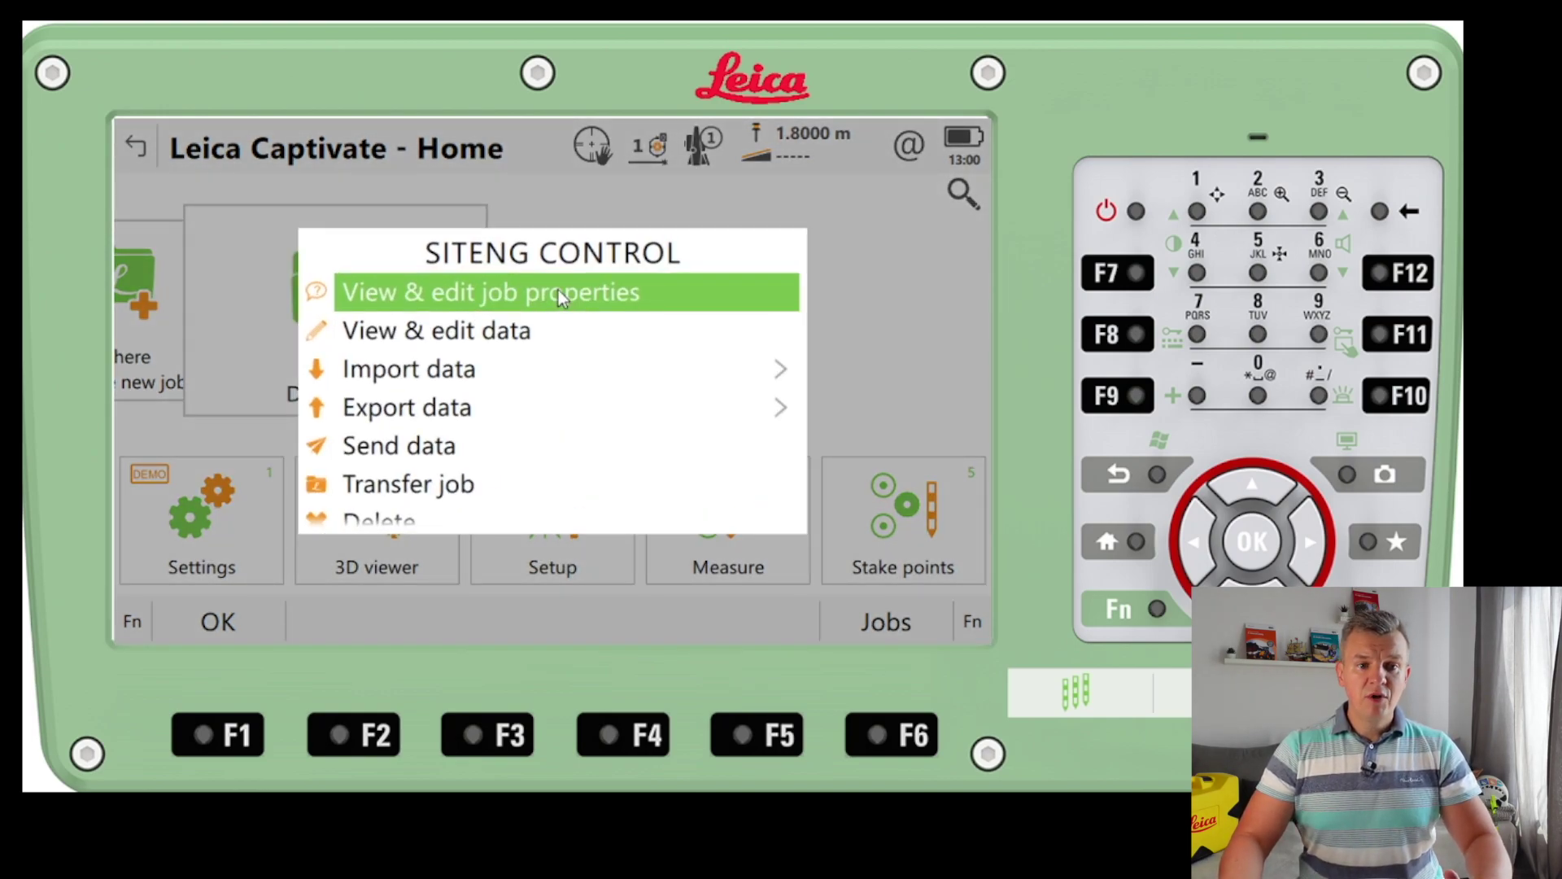
click(486, 332)
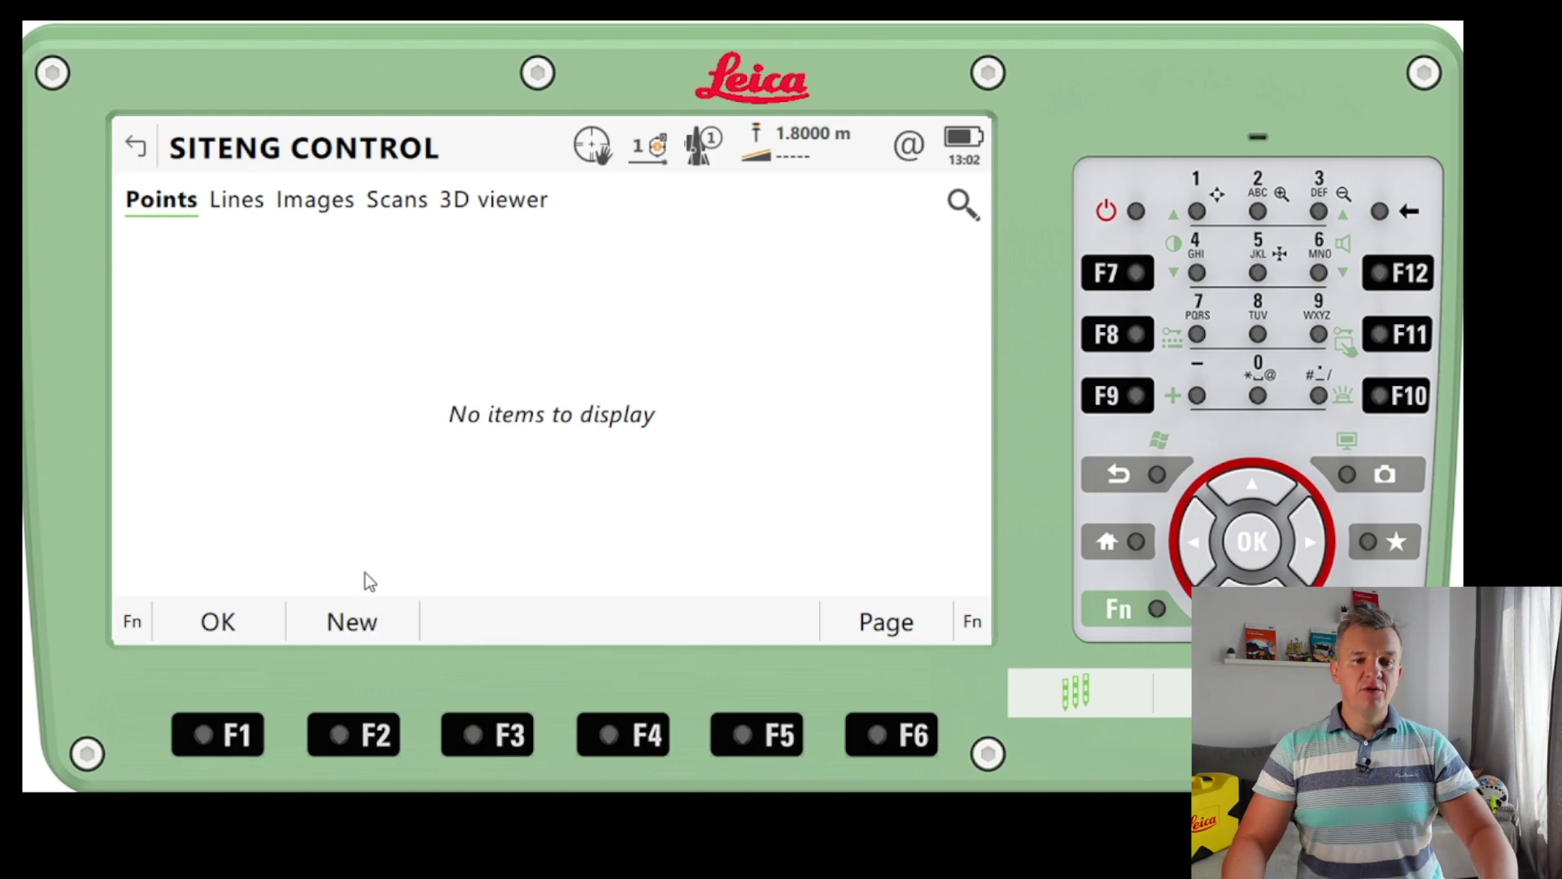
click(352, 621)
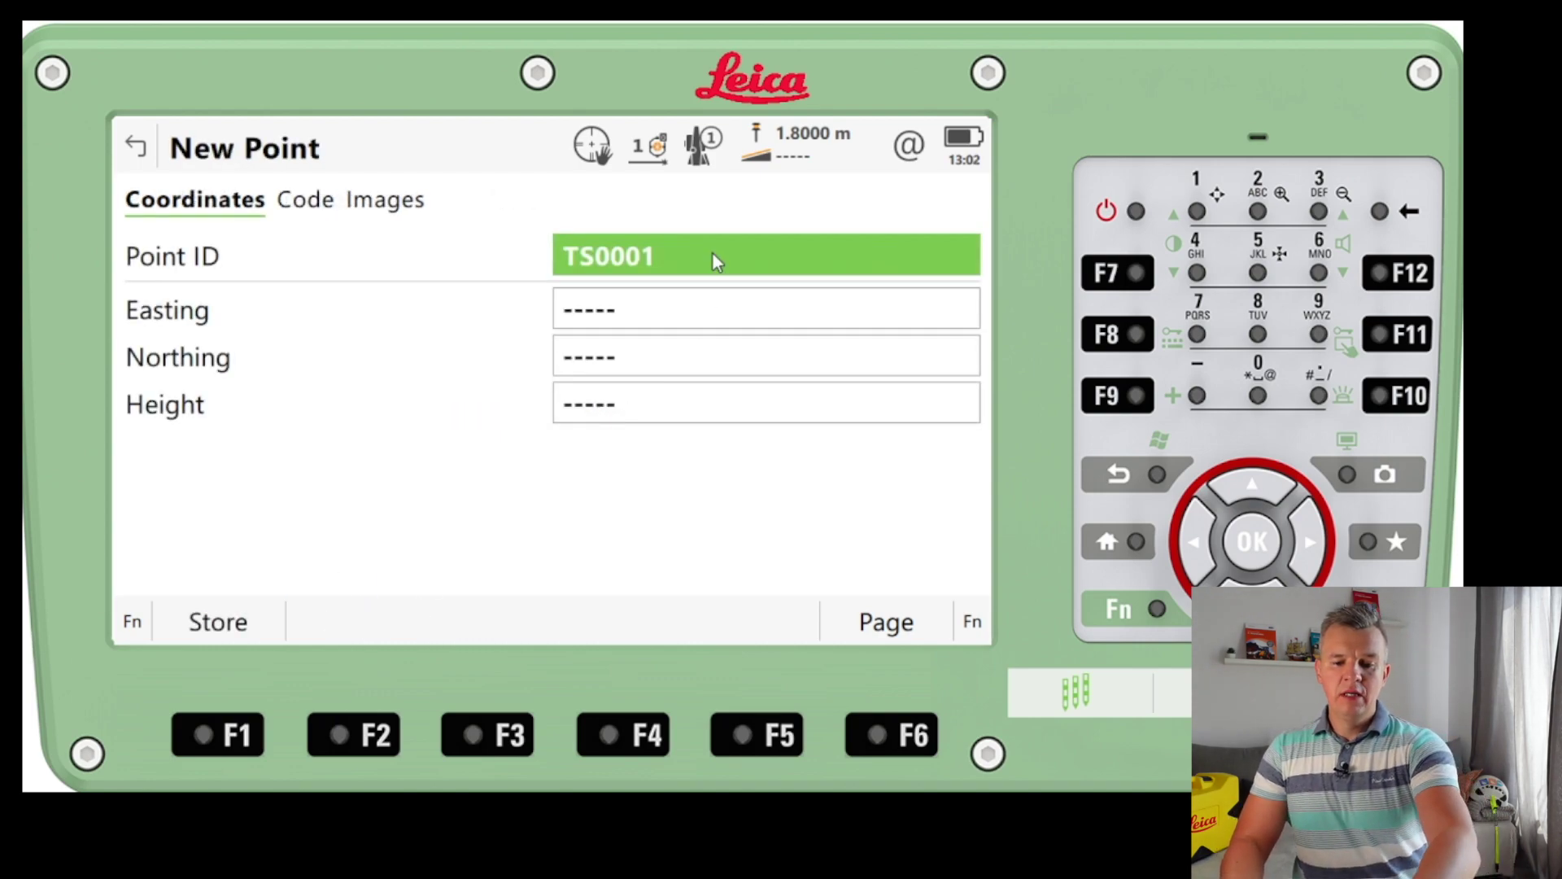
text(P1)
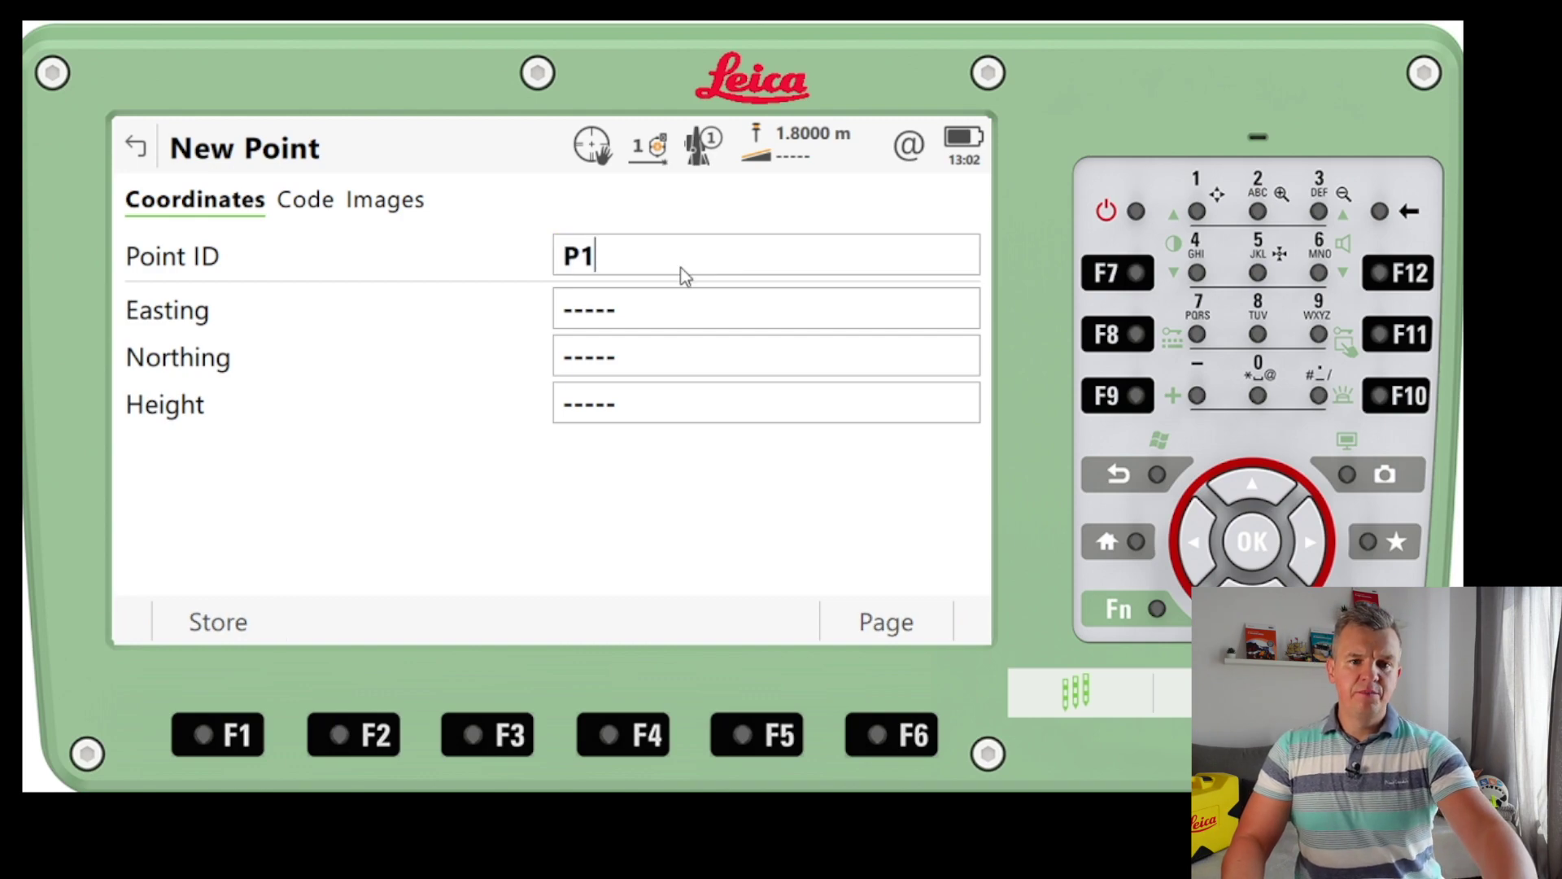
Enter easting 524455.876 m, northing 187766.567 m and height 12.867 m for point P1 and store it.
click(613, 310)
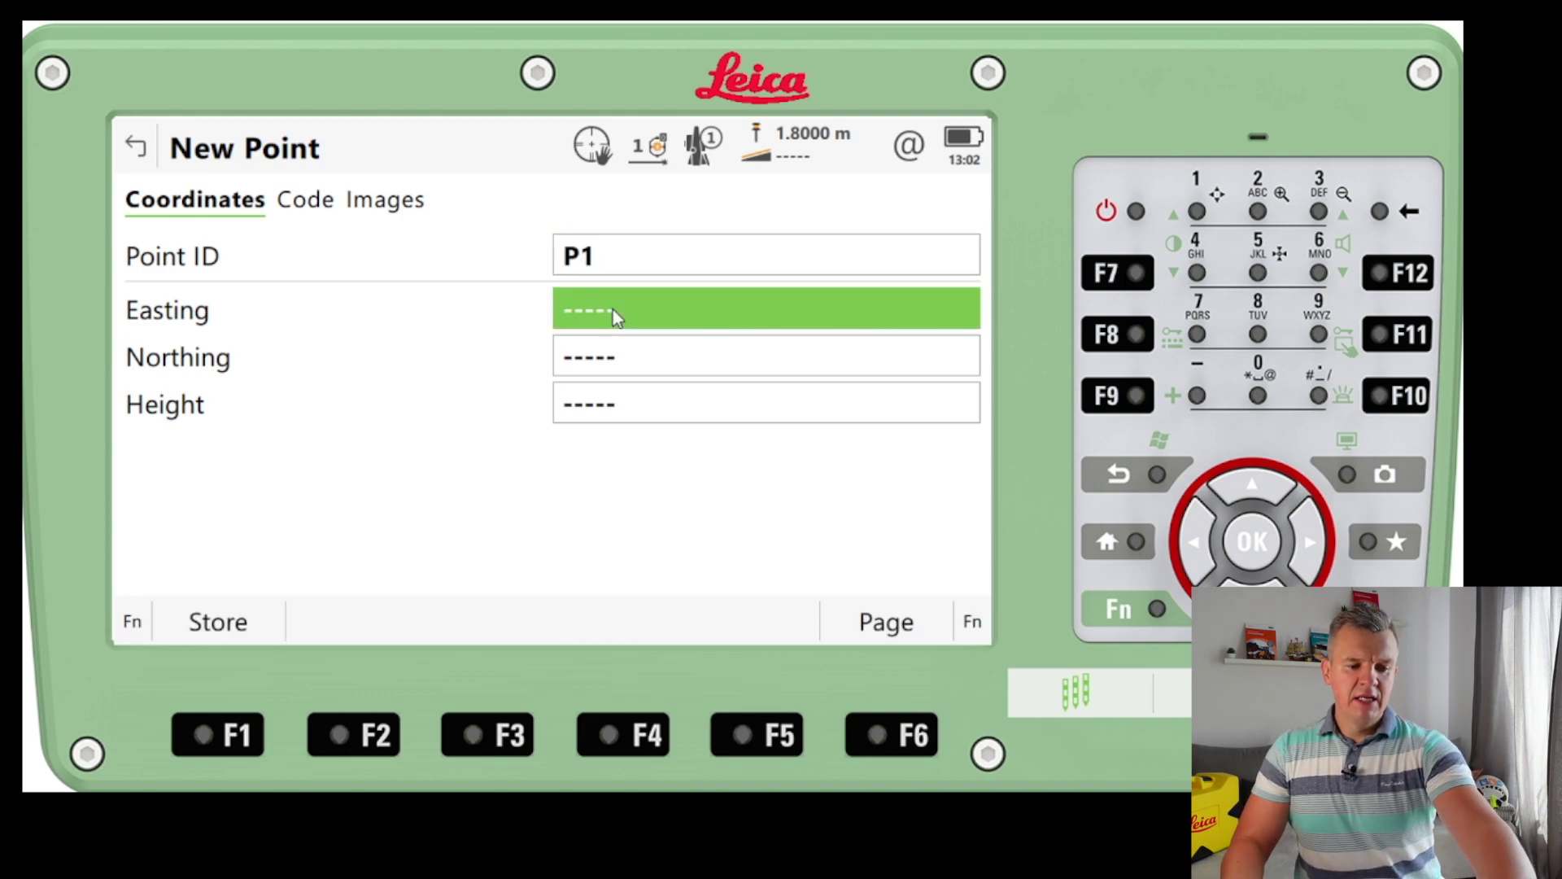
text(5)
text(24455.876)
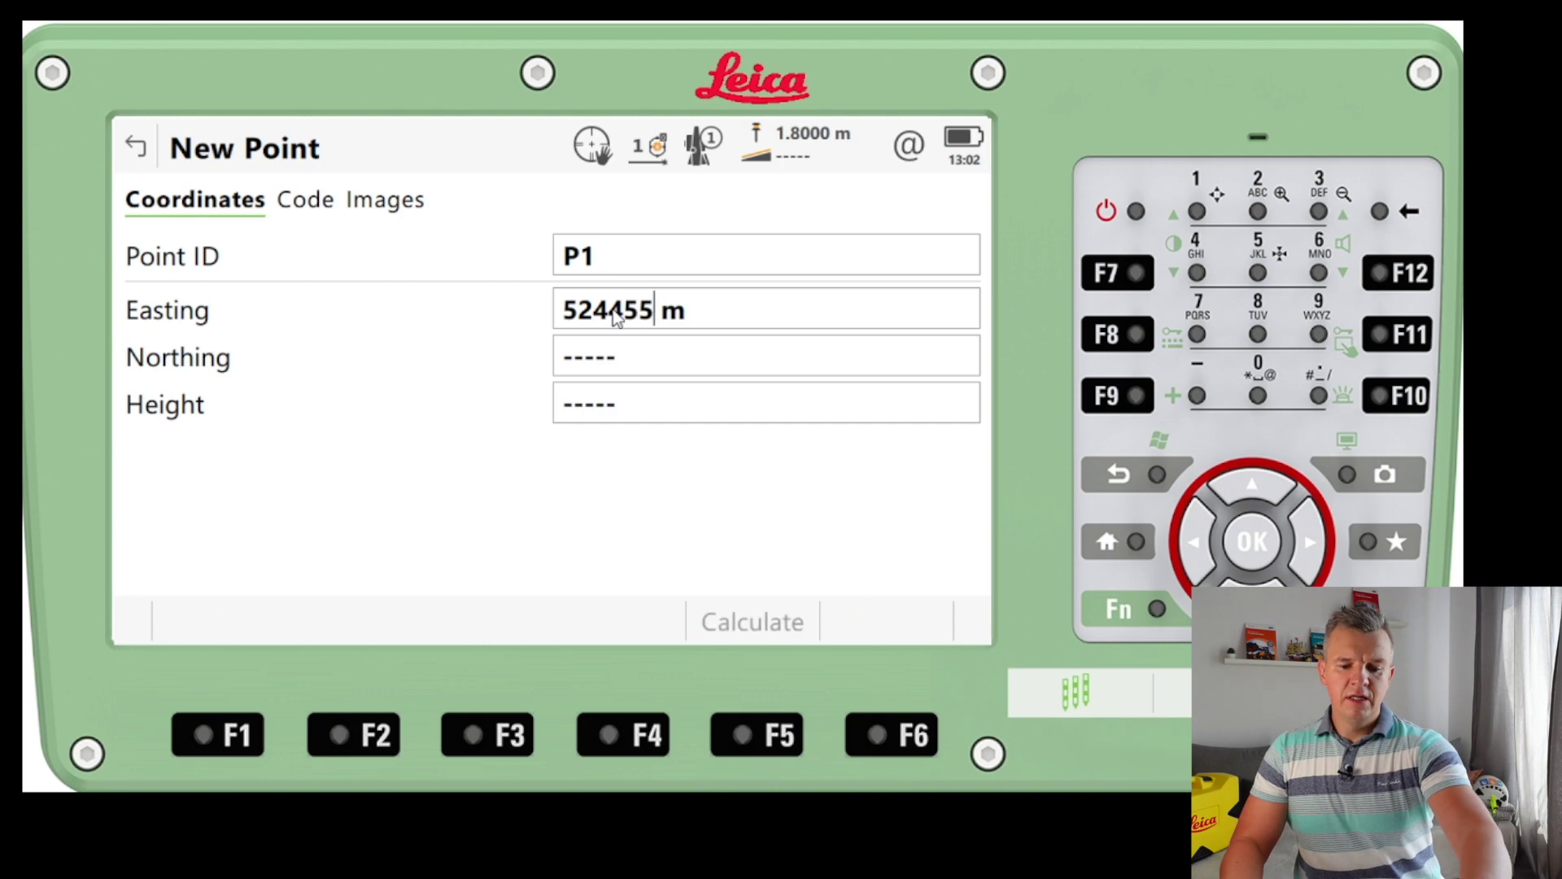
click(613, 355)
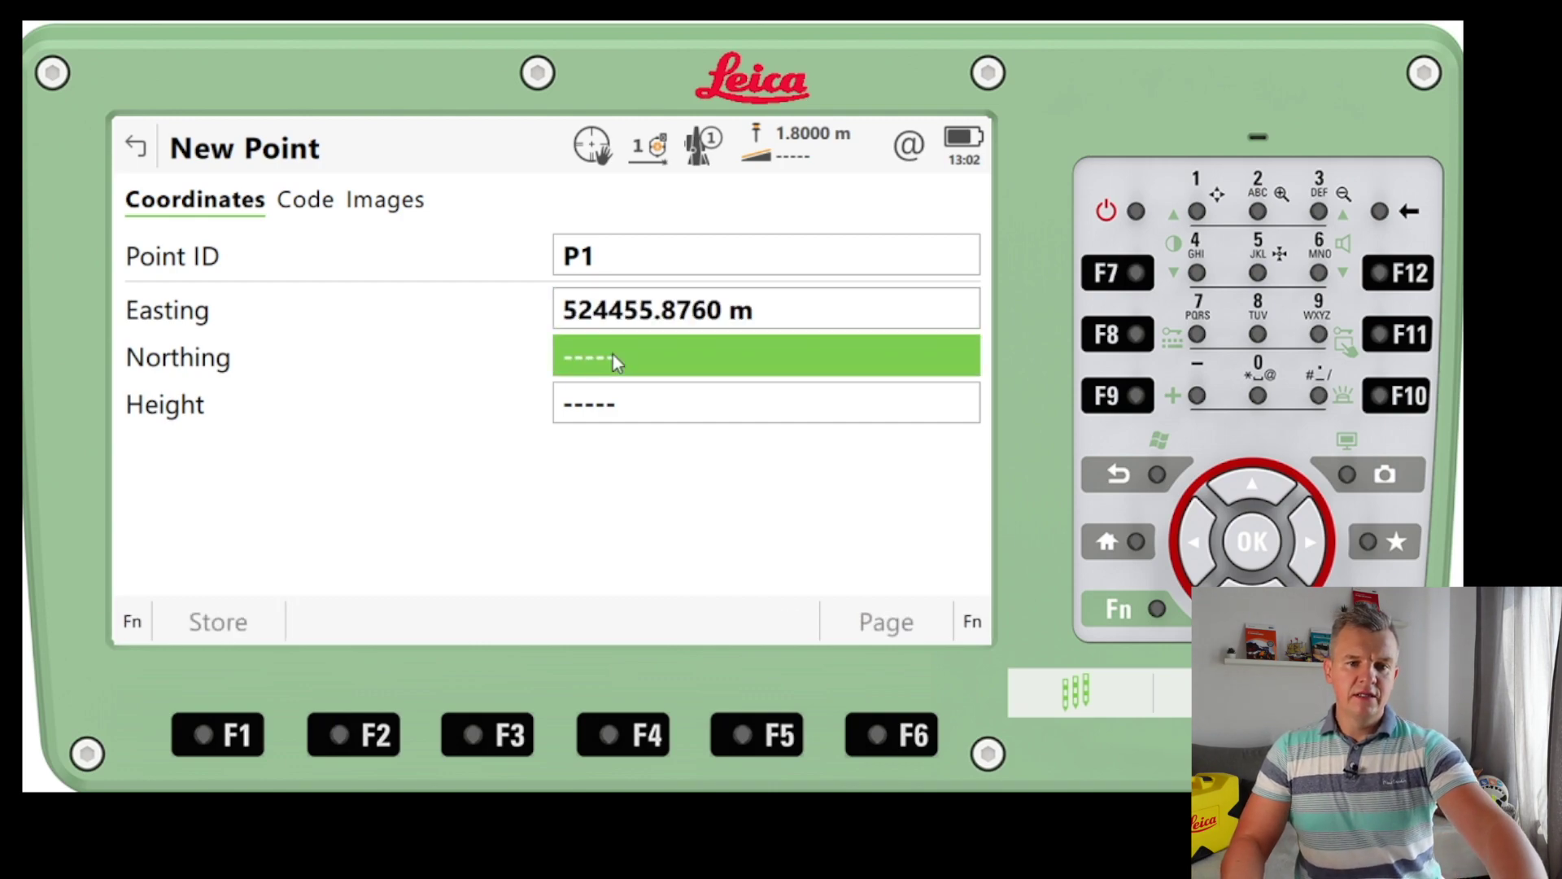
text(1877)
text(66.567)
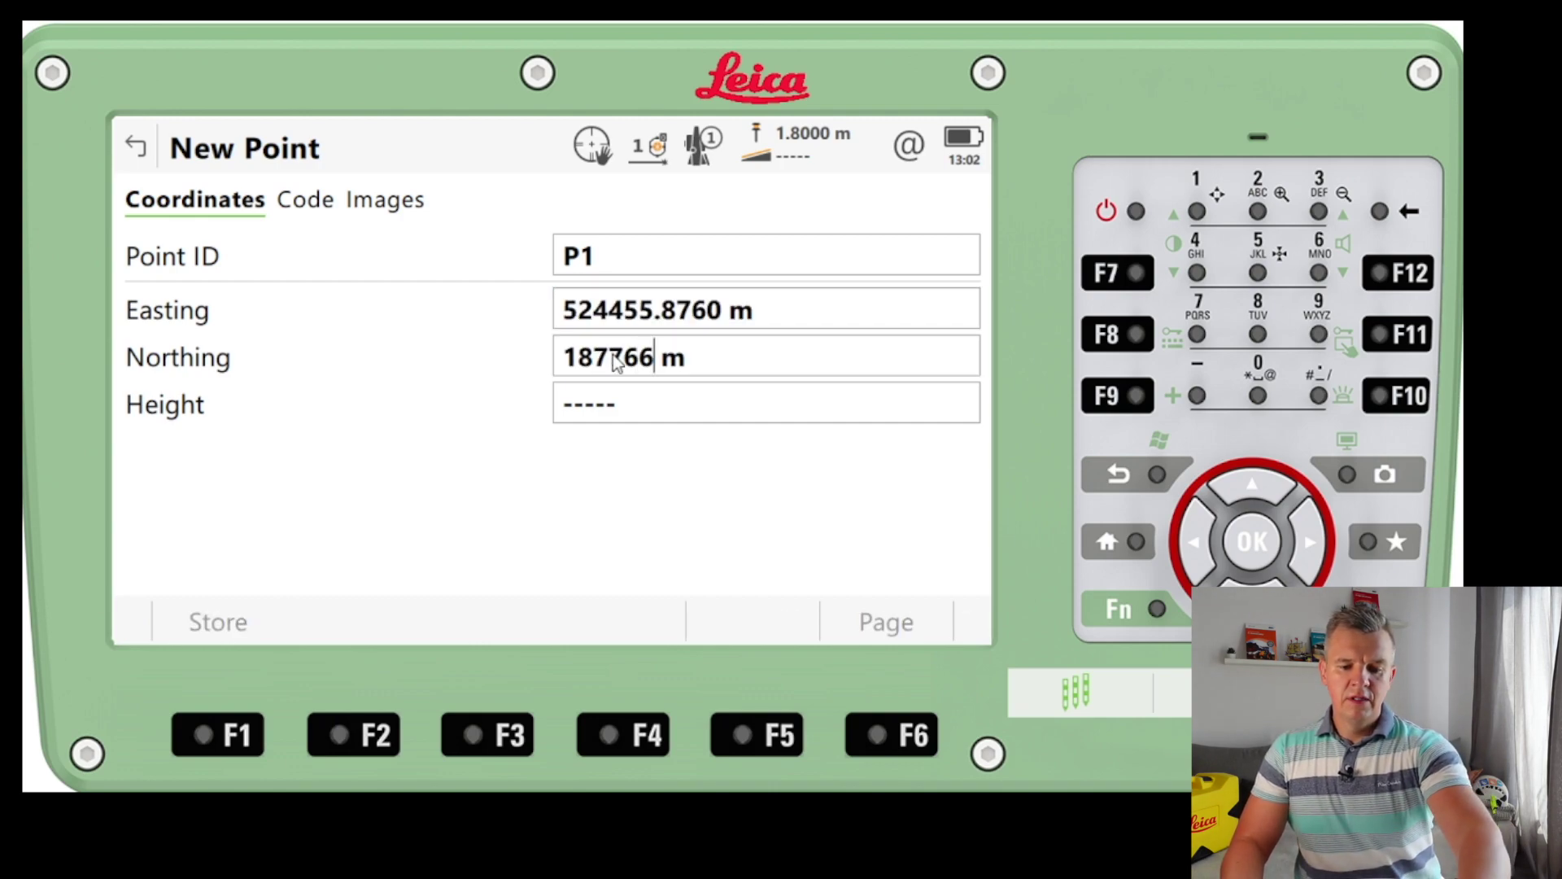
click(615, 403)
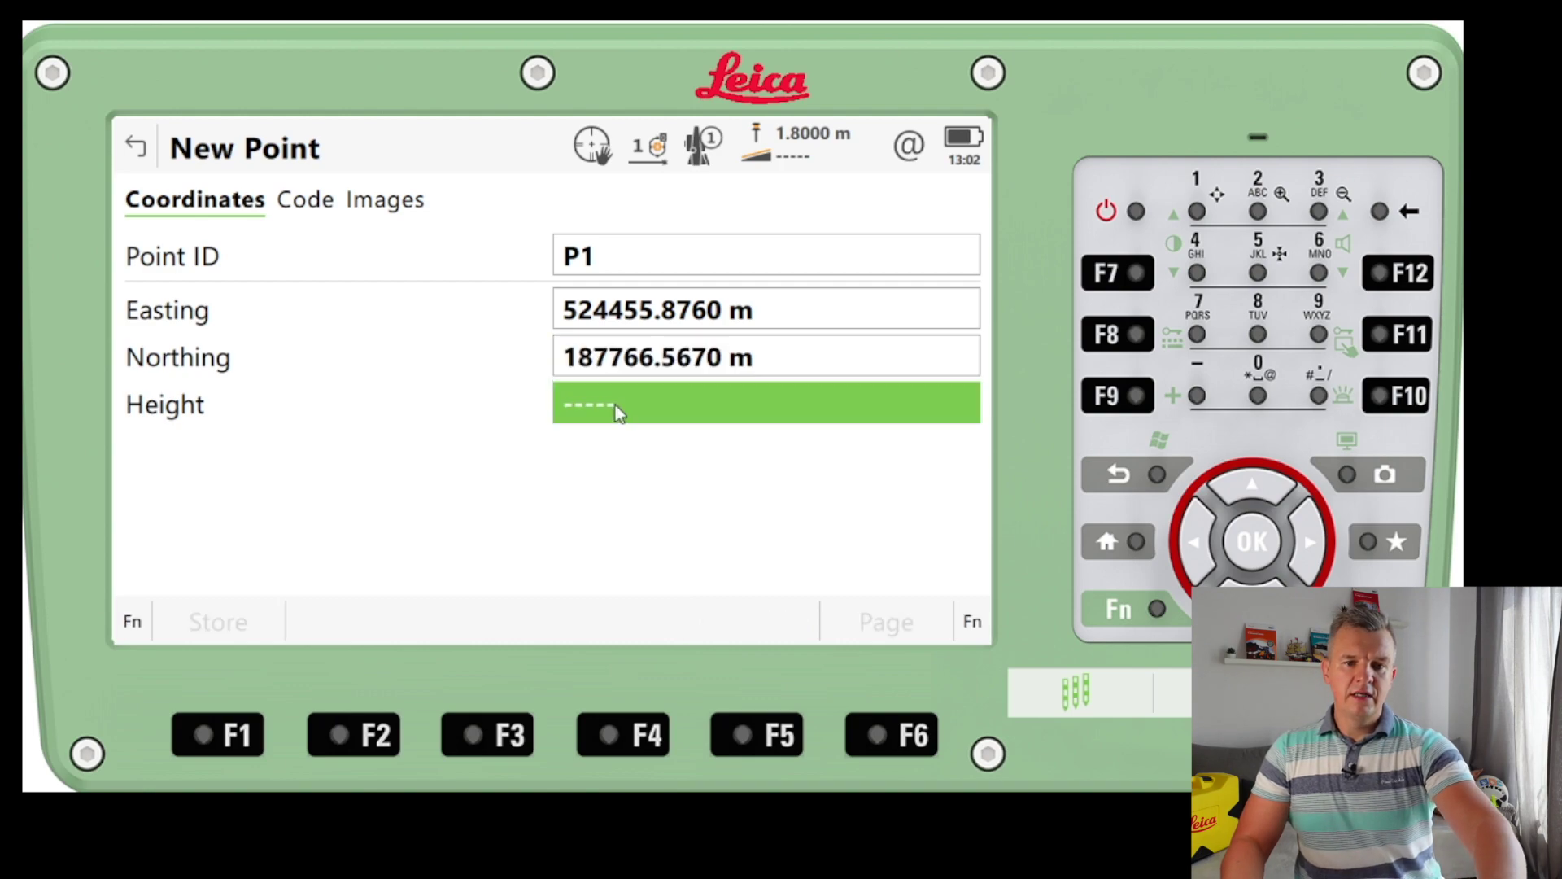
text(12)
text(.867)
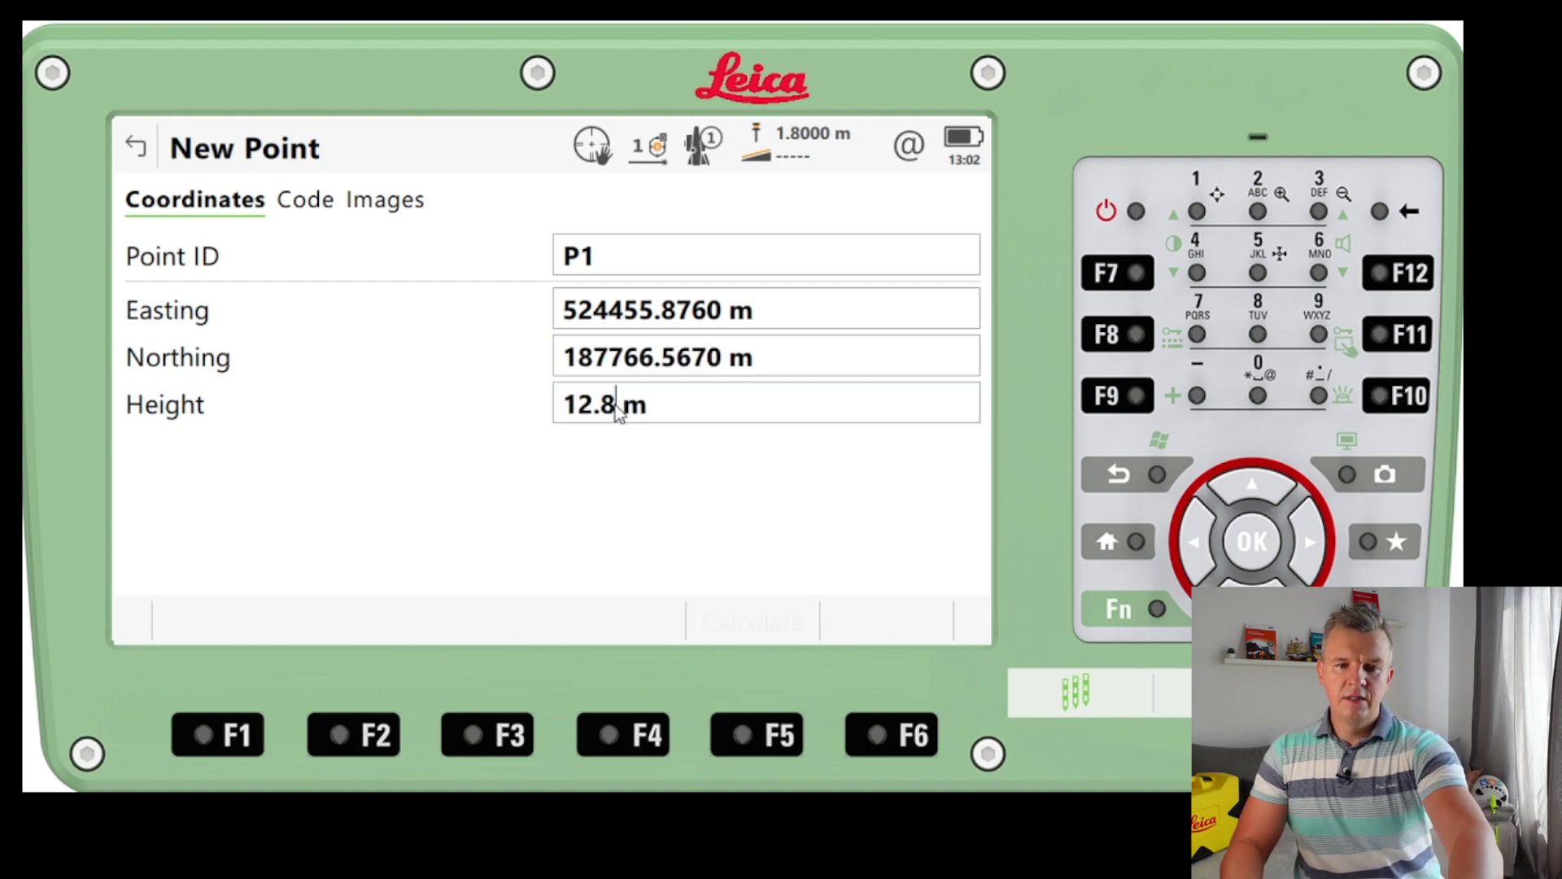
key(Return)
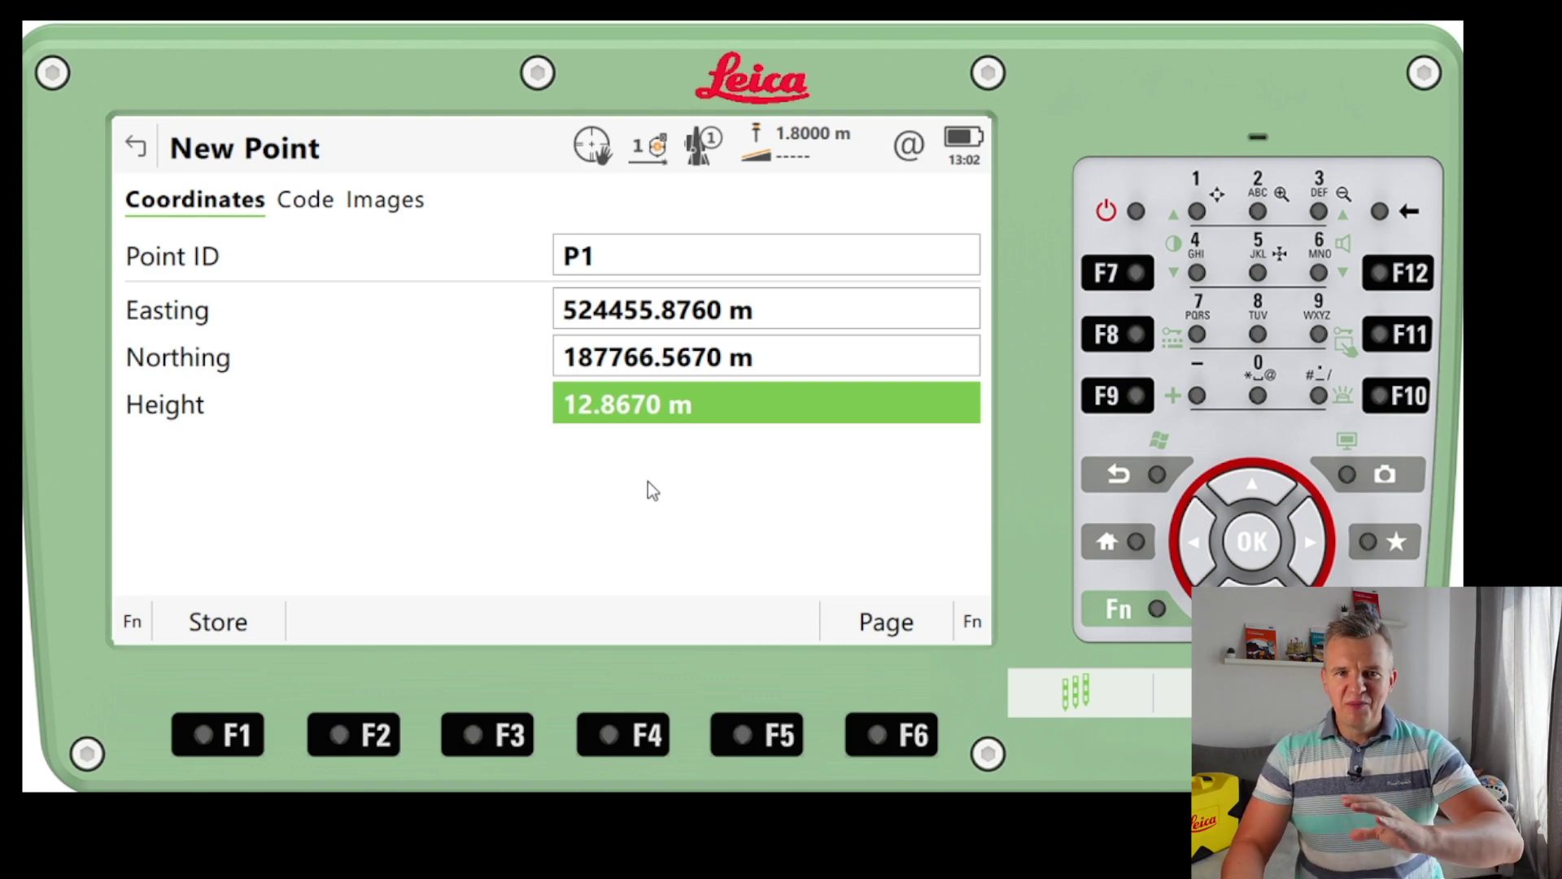
click(233, 632)
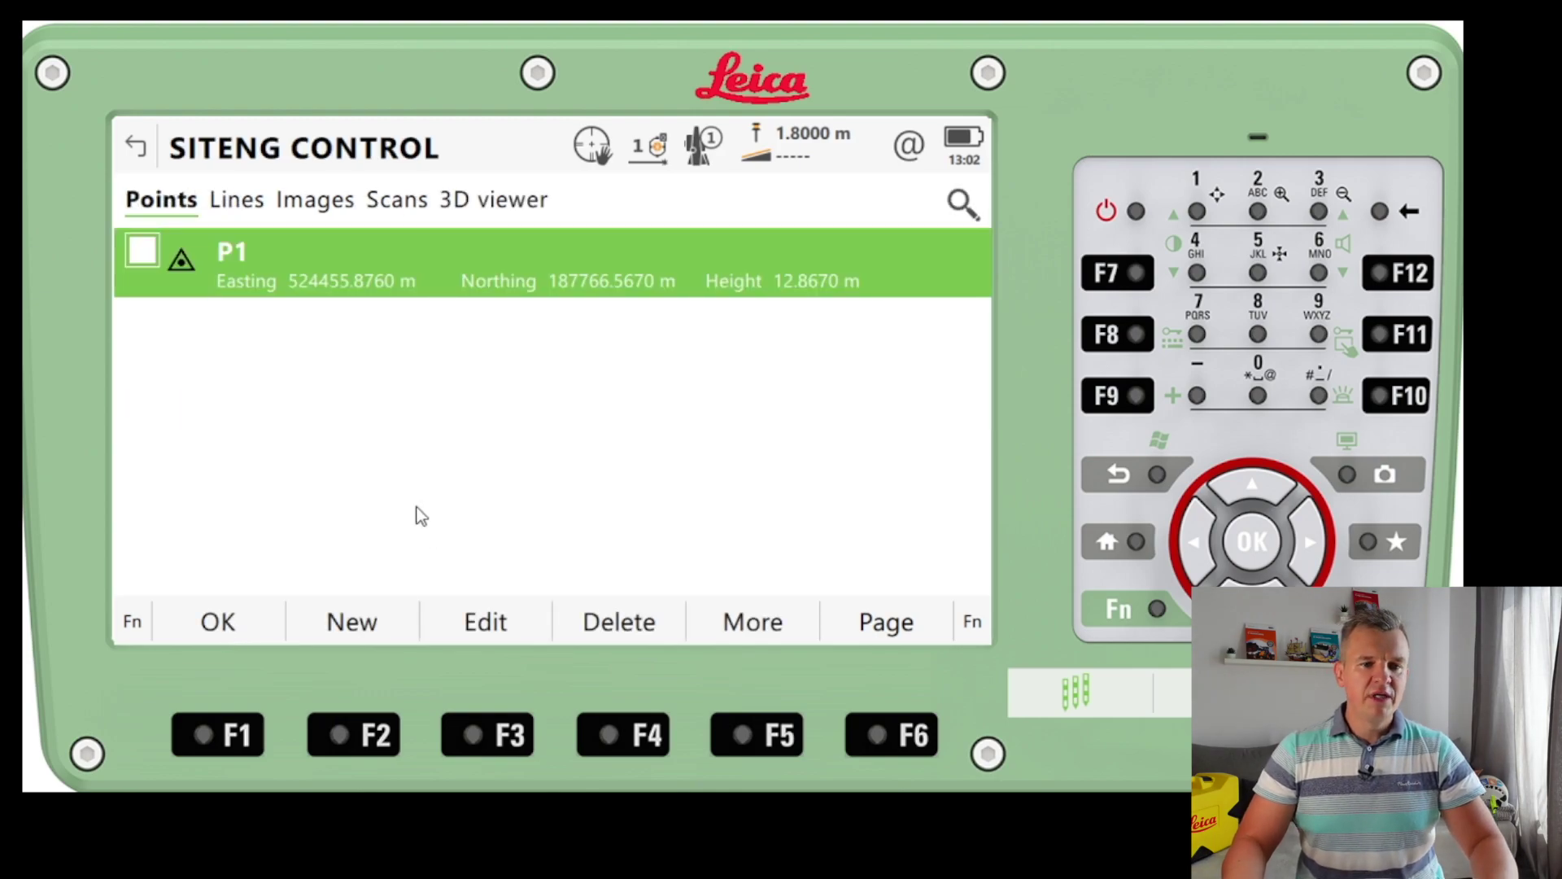
Set the distance decimals to 3 in the system's regional settings and return to the home screen.
click(144, 146)
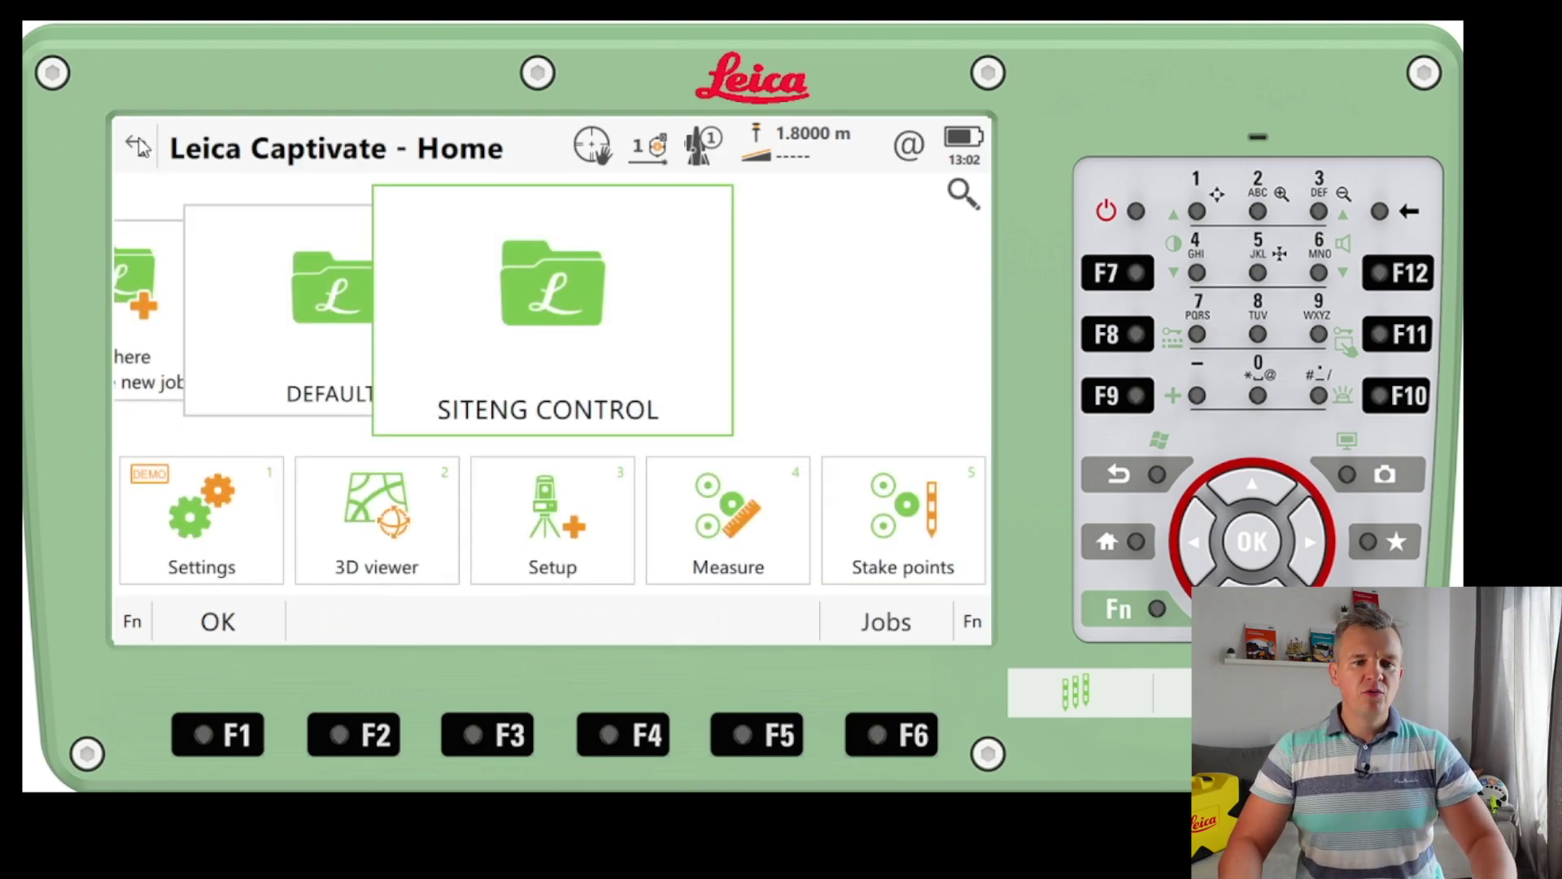
click(201, 560)
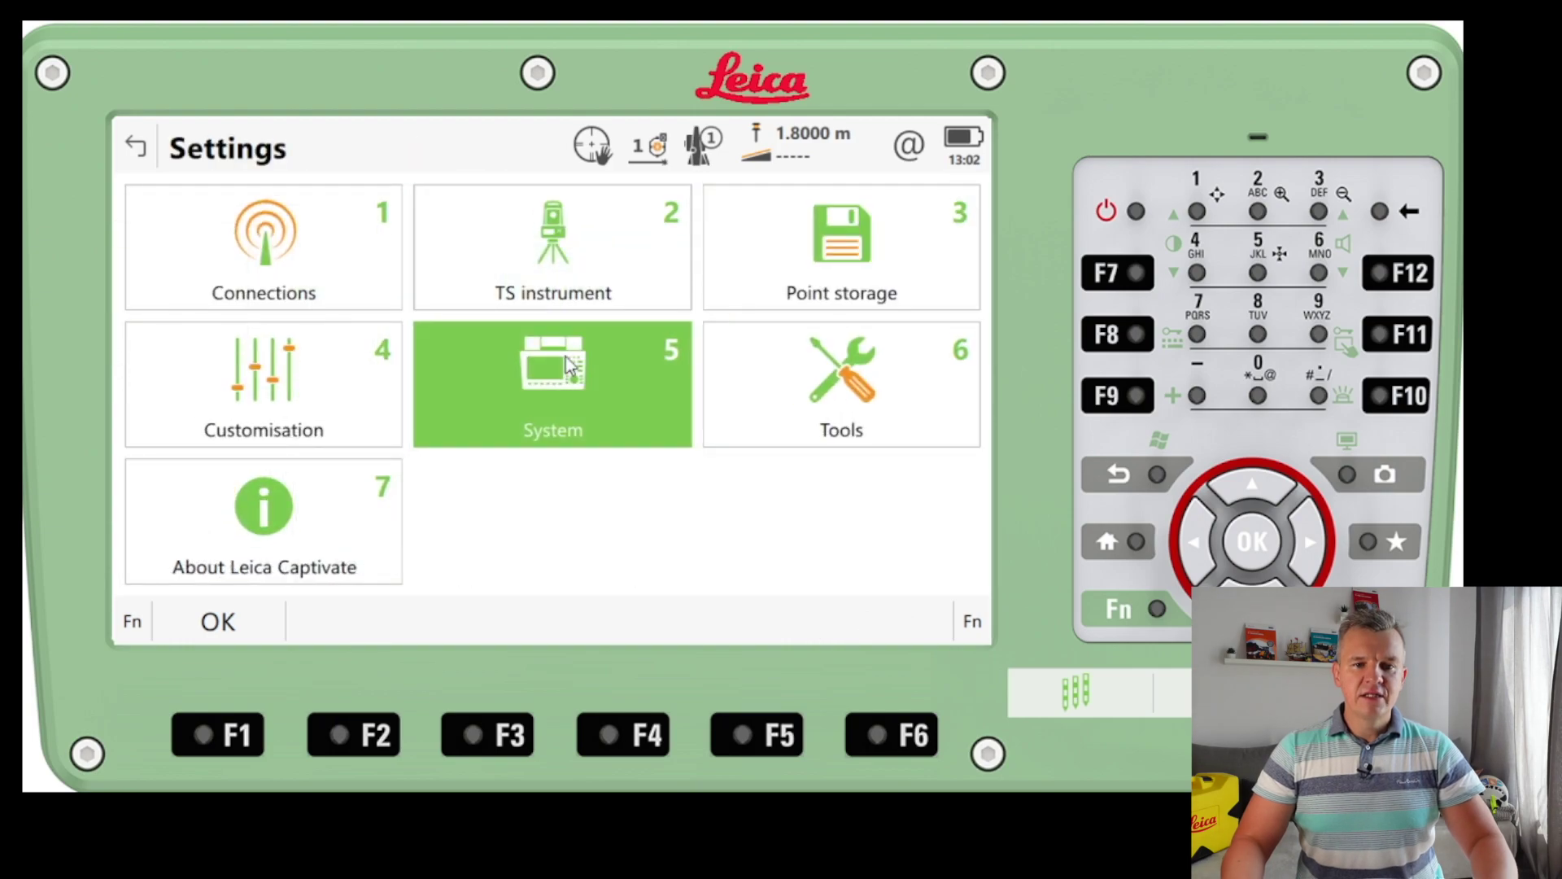
click(569, 388)
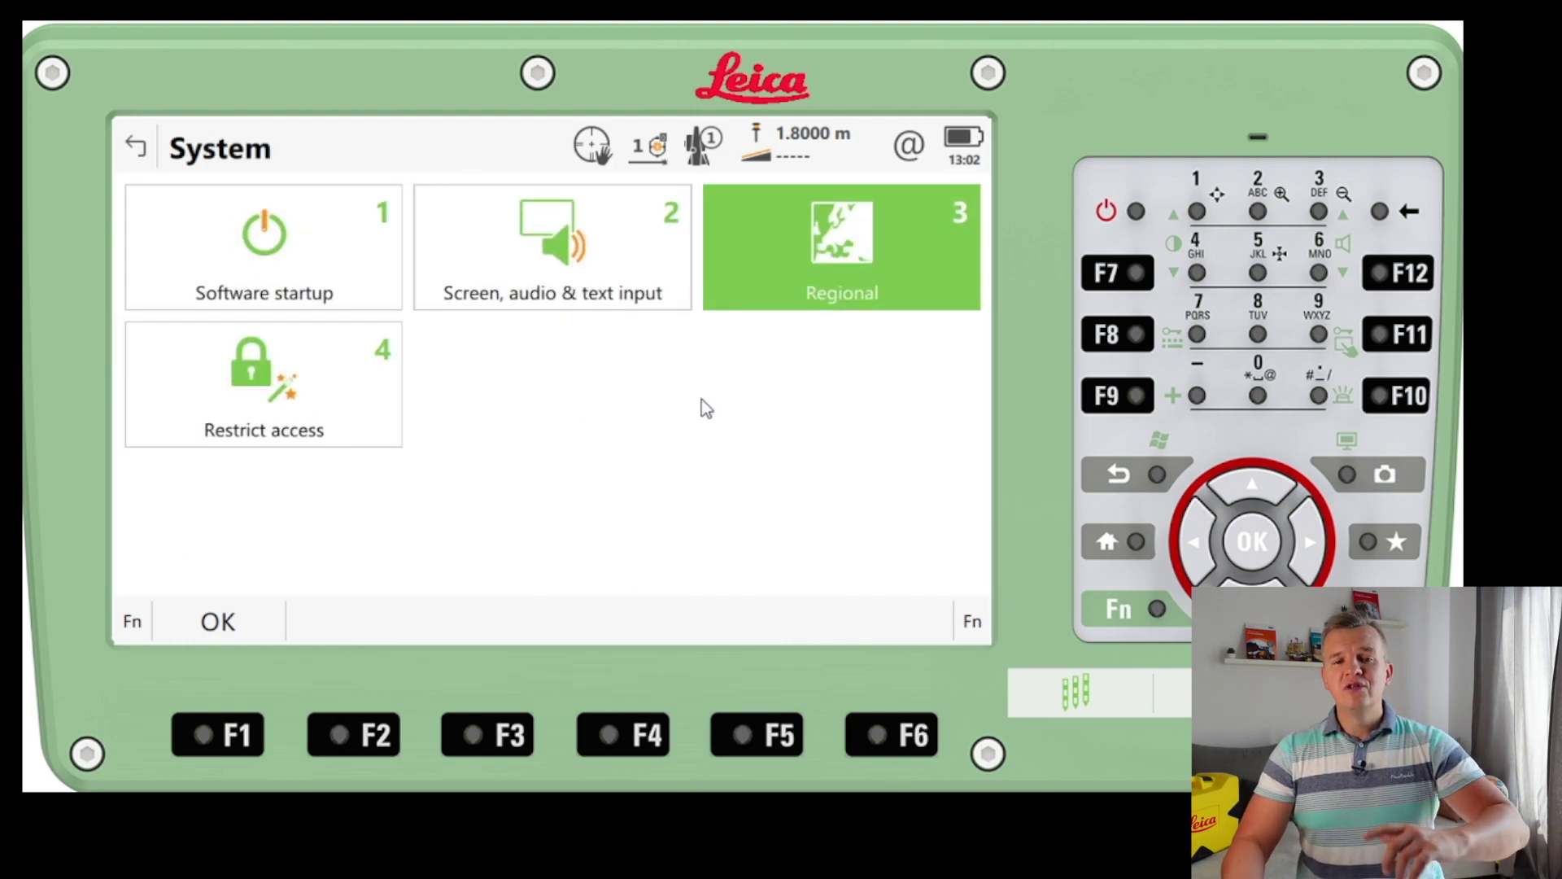
click(825, 257)
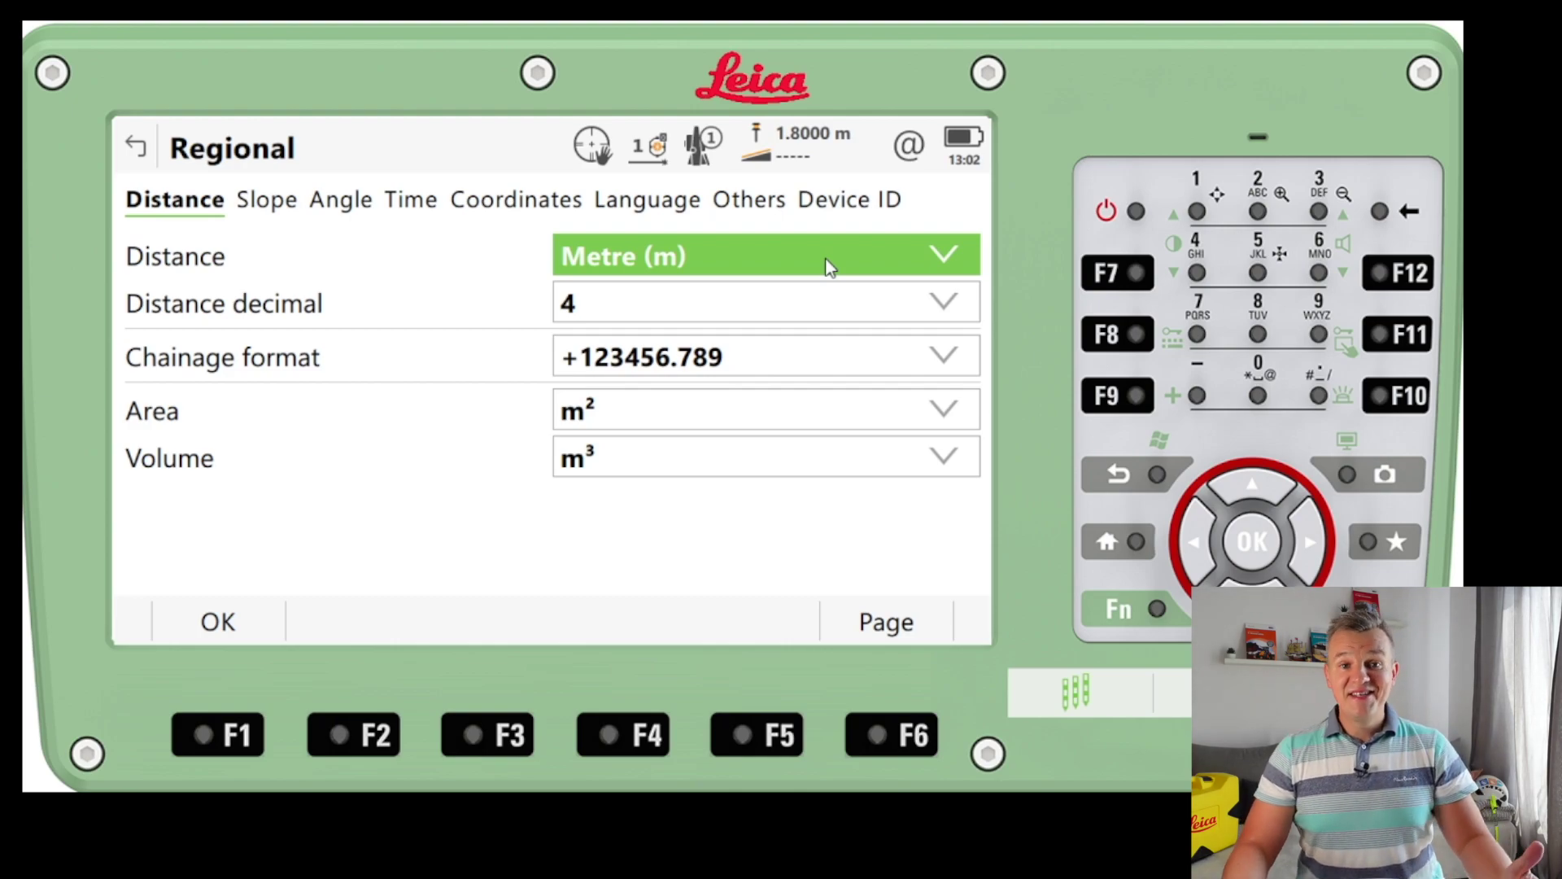
click(781, 313)
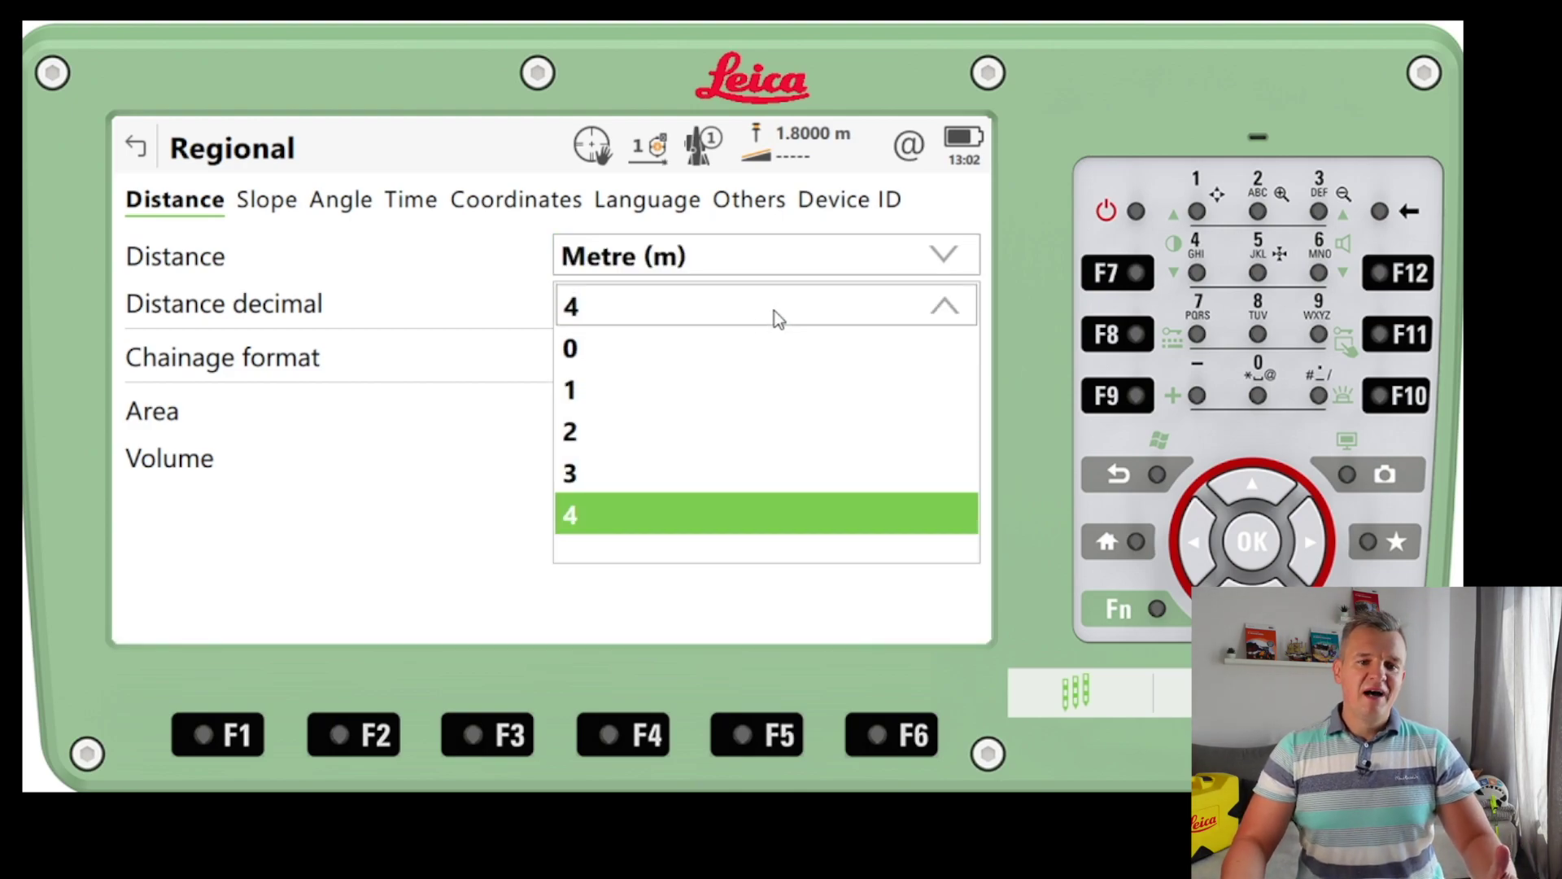
click(608, 479)
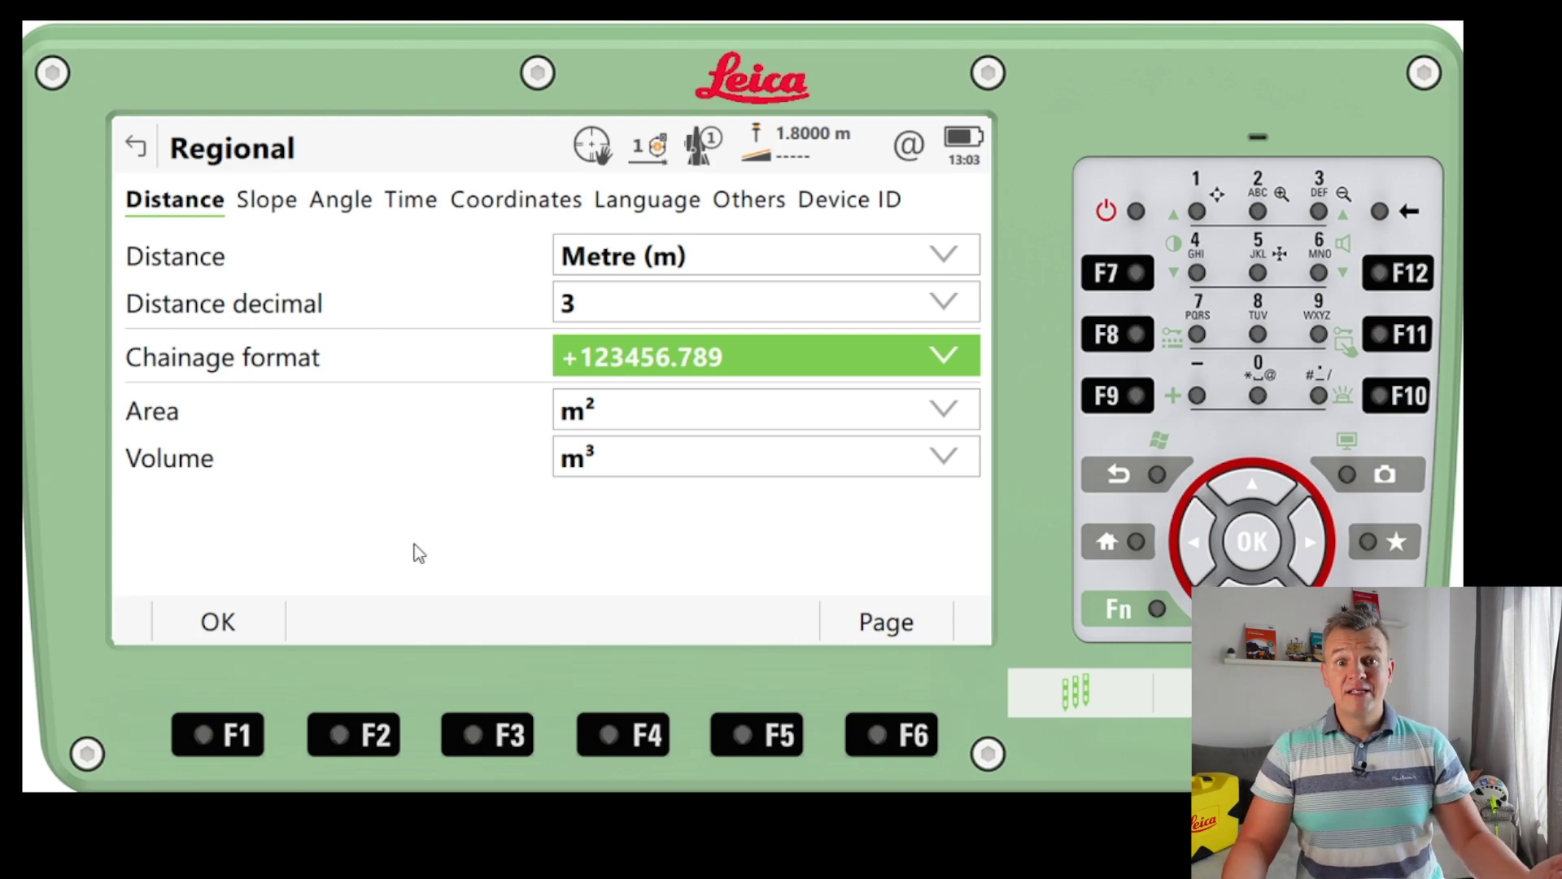
click(219, 630)
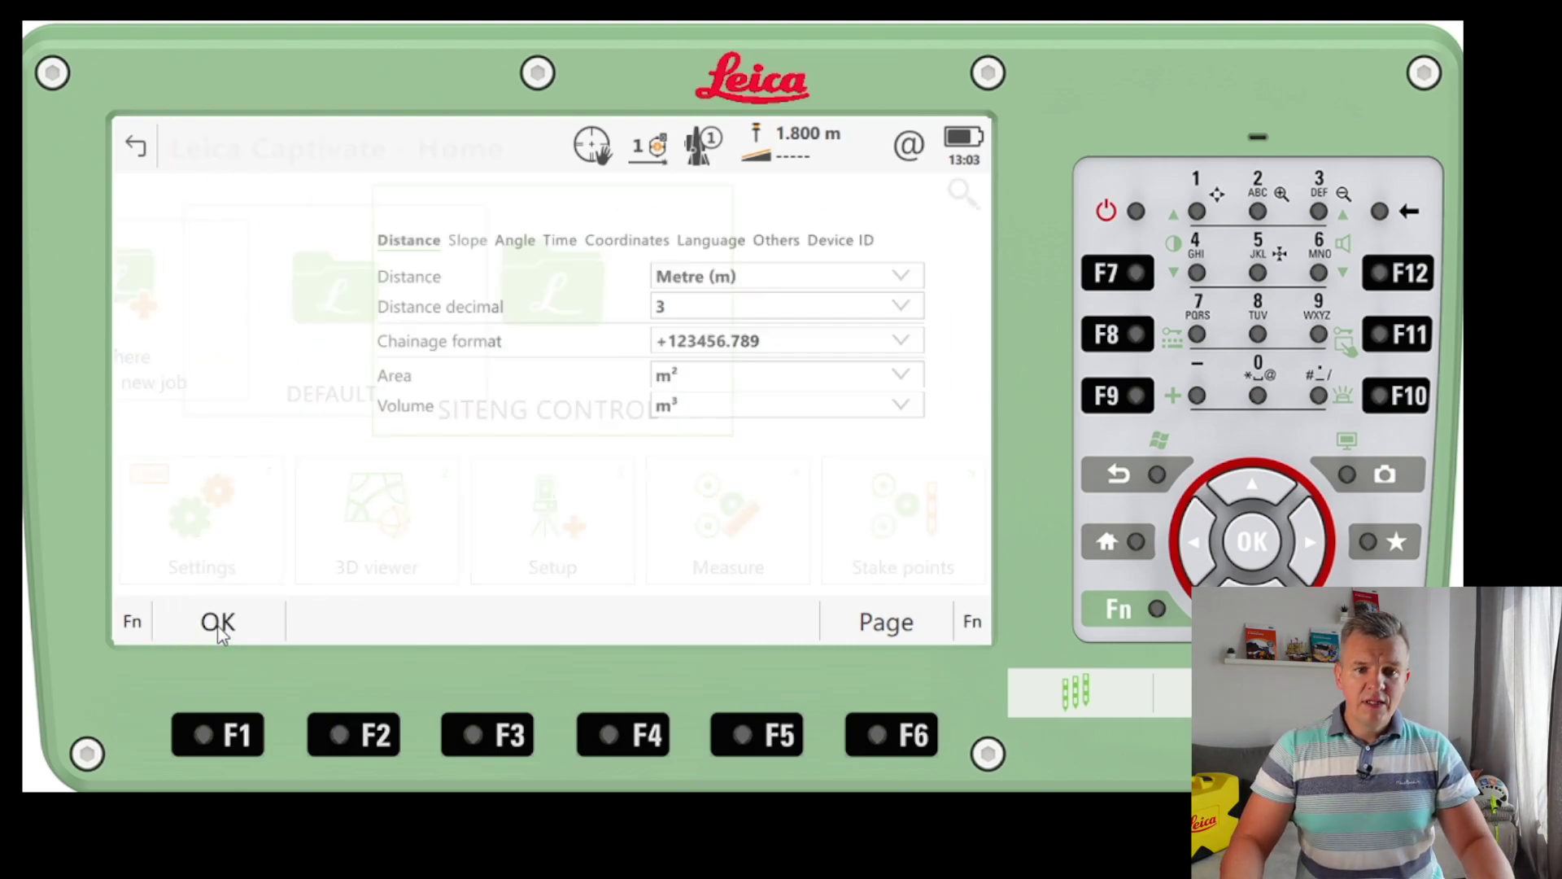
Check the coordinates of point P1 in the SITENG CONTROL job's data and return to the home screen.
click(594, 291)
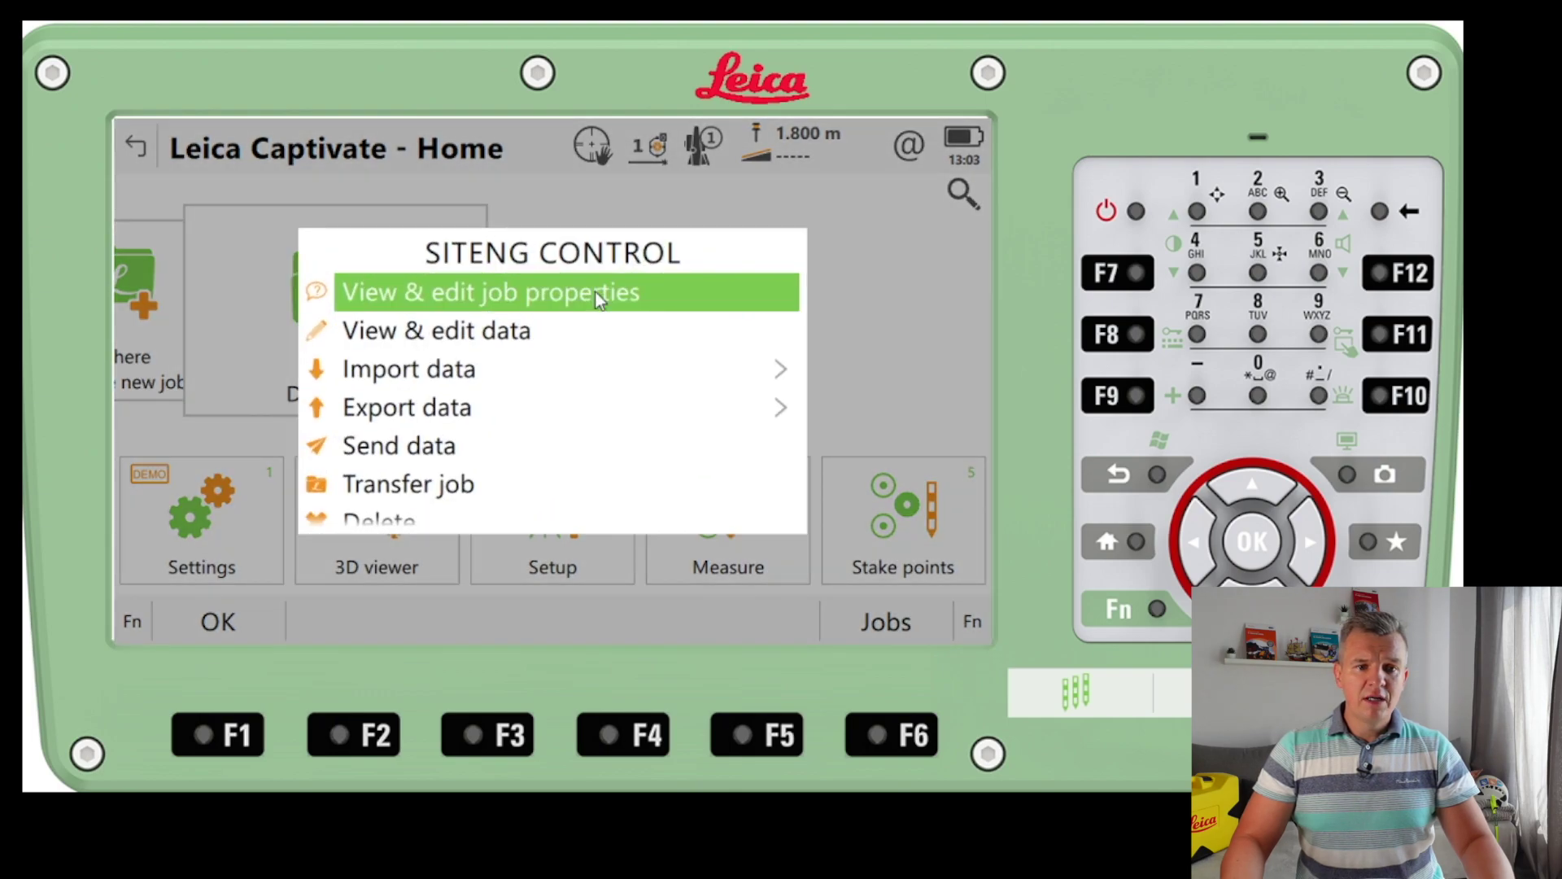
click(457, 333)
click(500, 617)
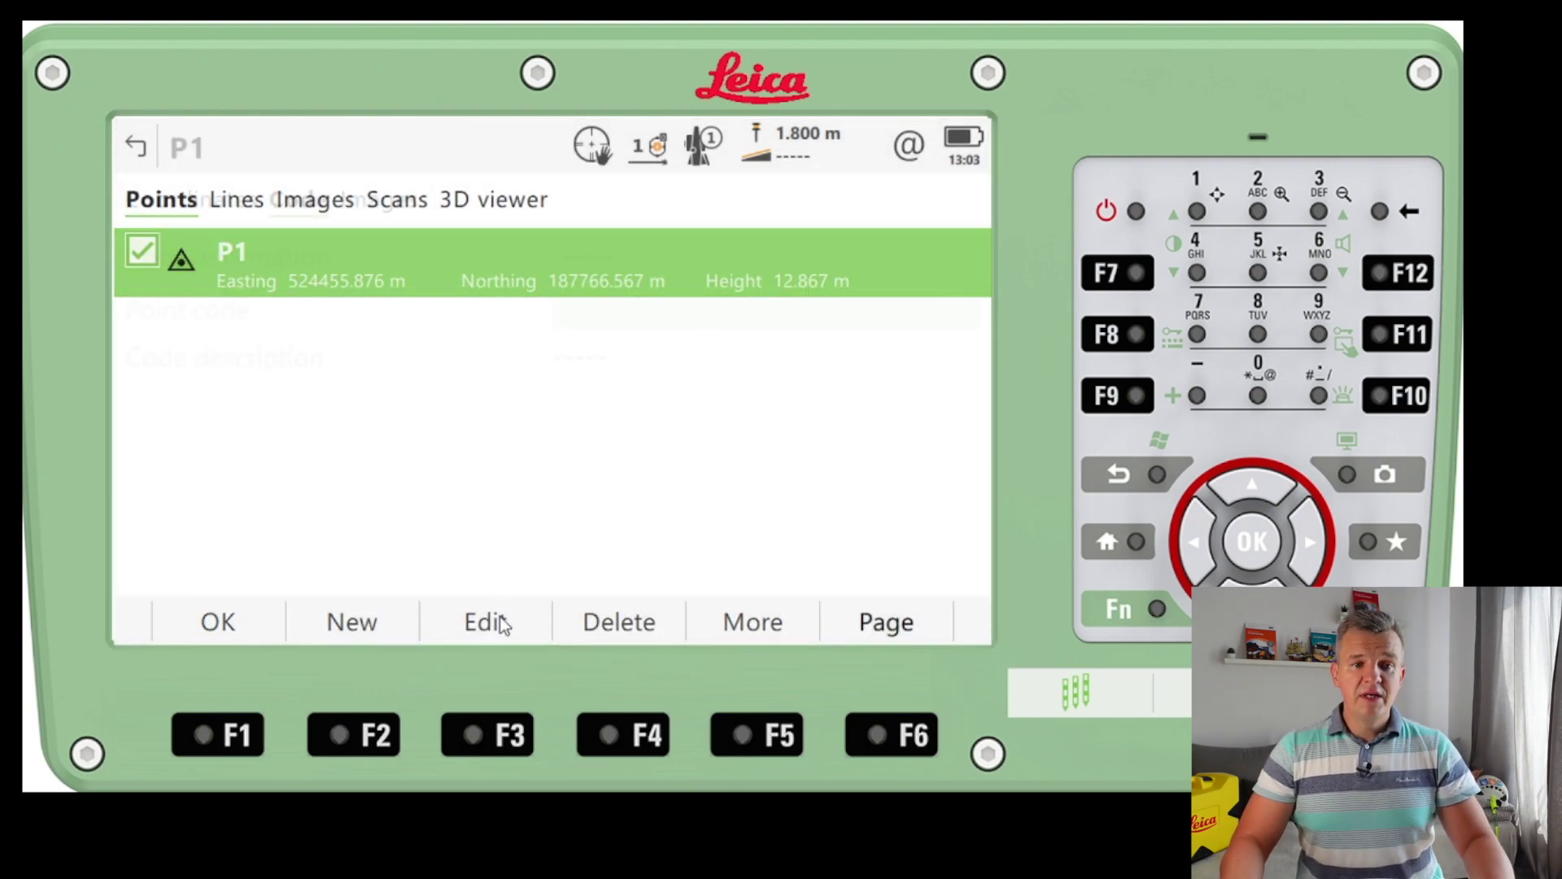
click(153, 204)
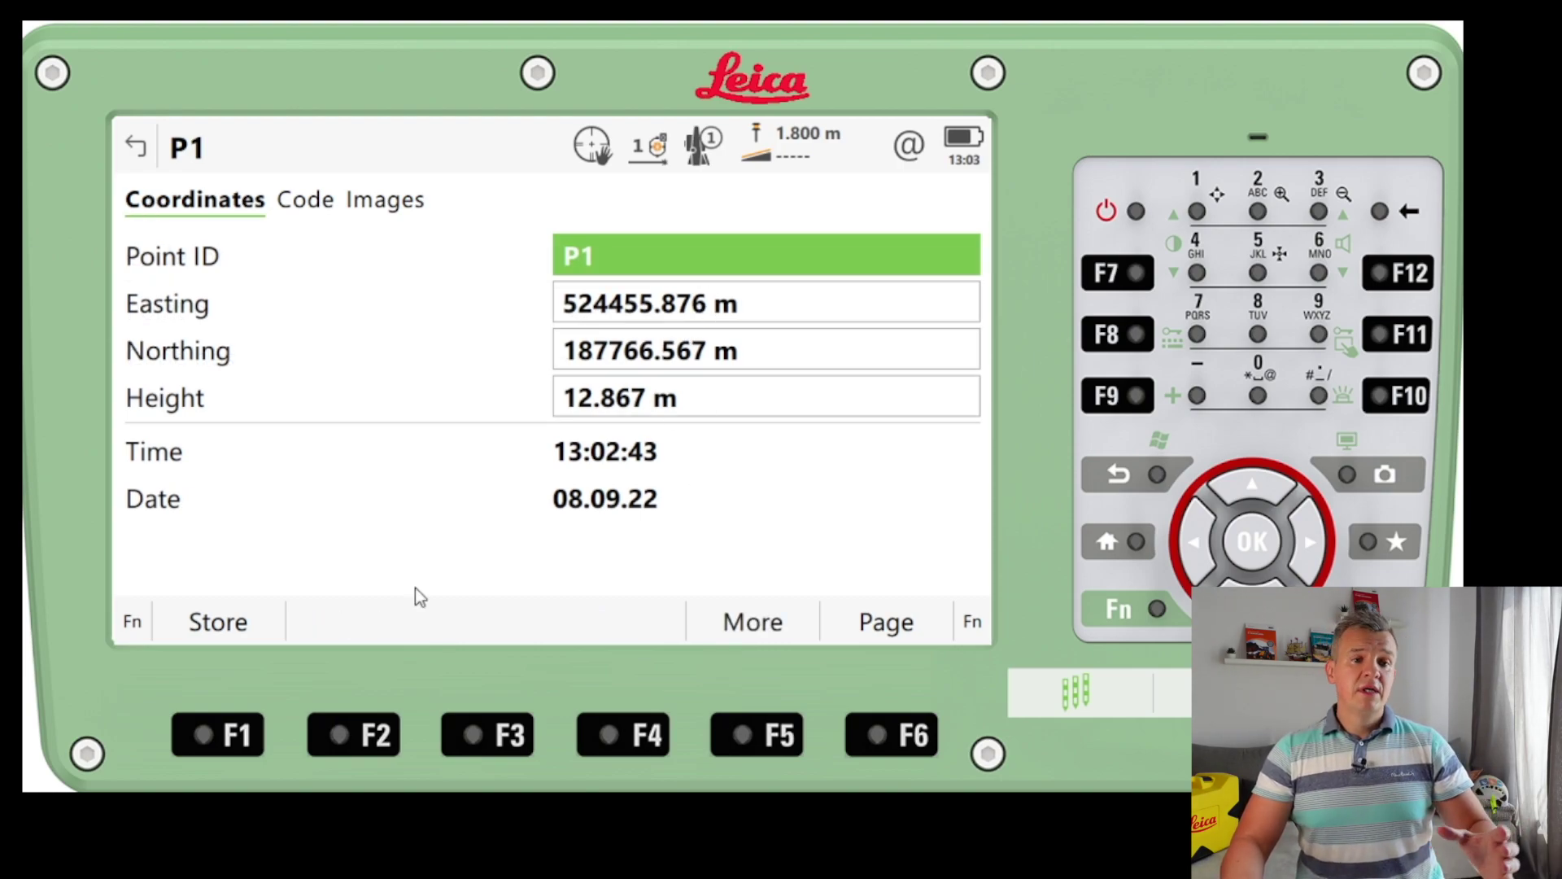
click(137, 146)
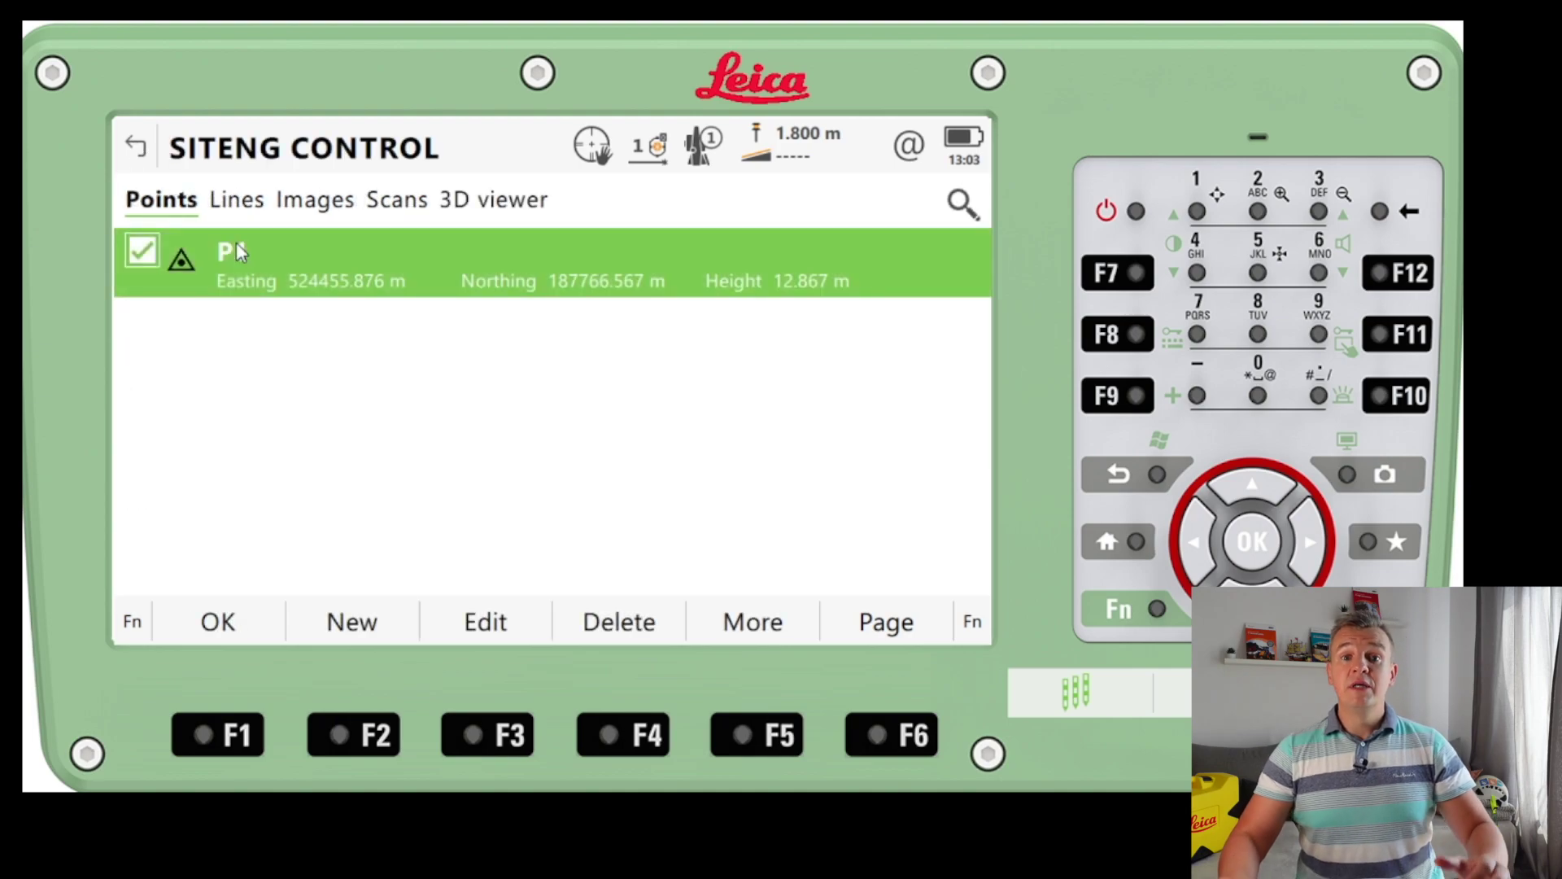
click(135, 146)
Prepare an ASCII data import into the SITENG CONTROL job, keeping USB as source and basement.txt as the file.
click(547, 294)
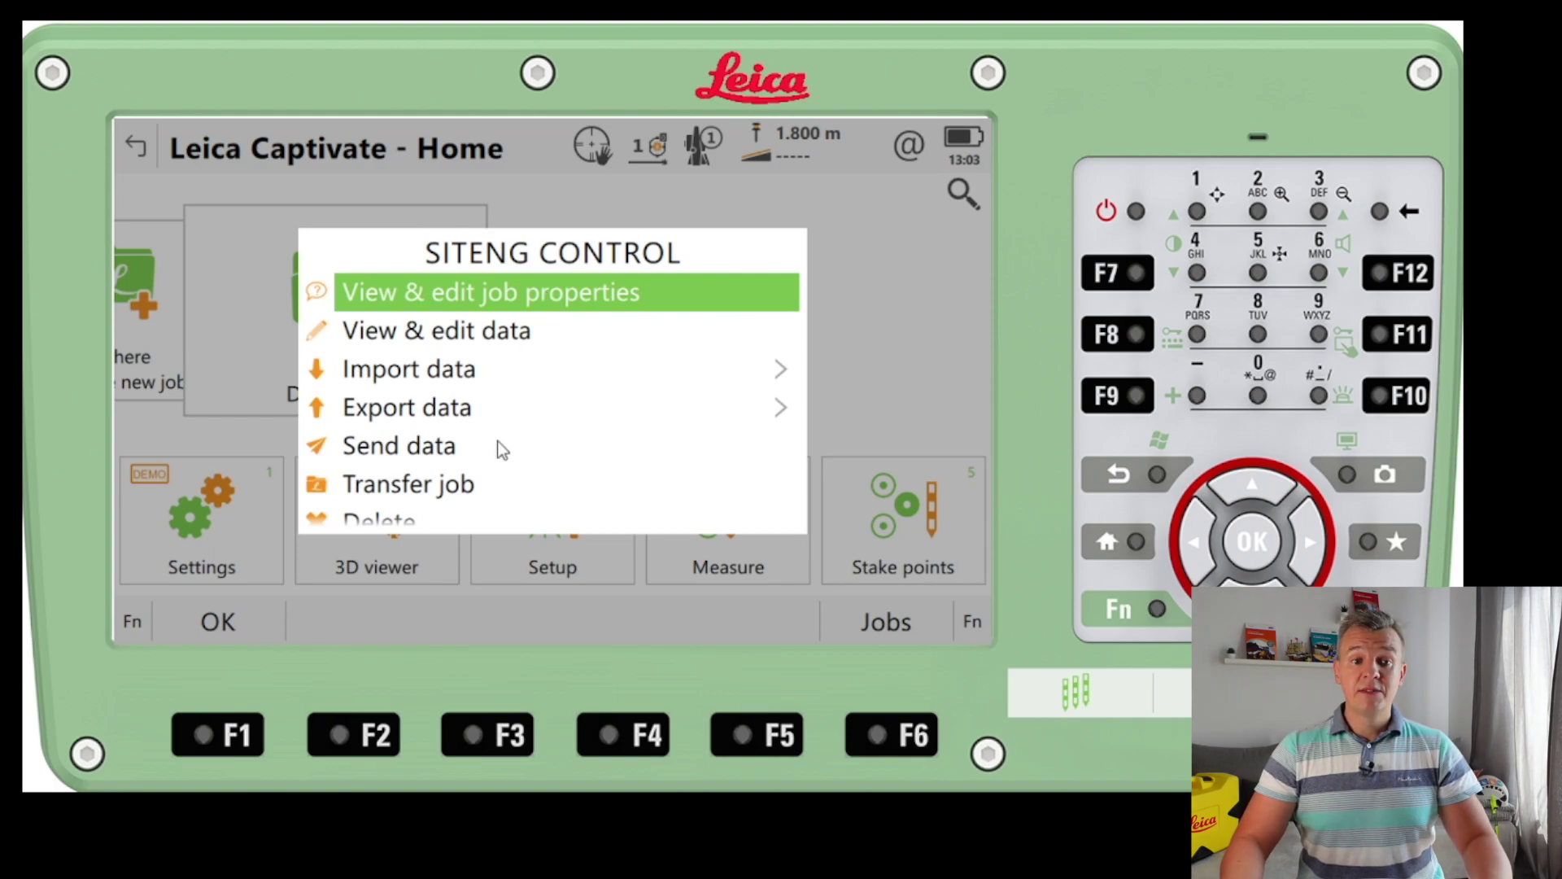
click(434, 379)
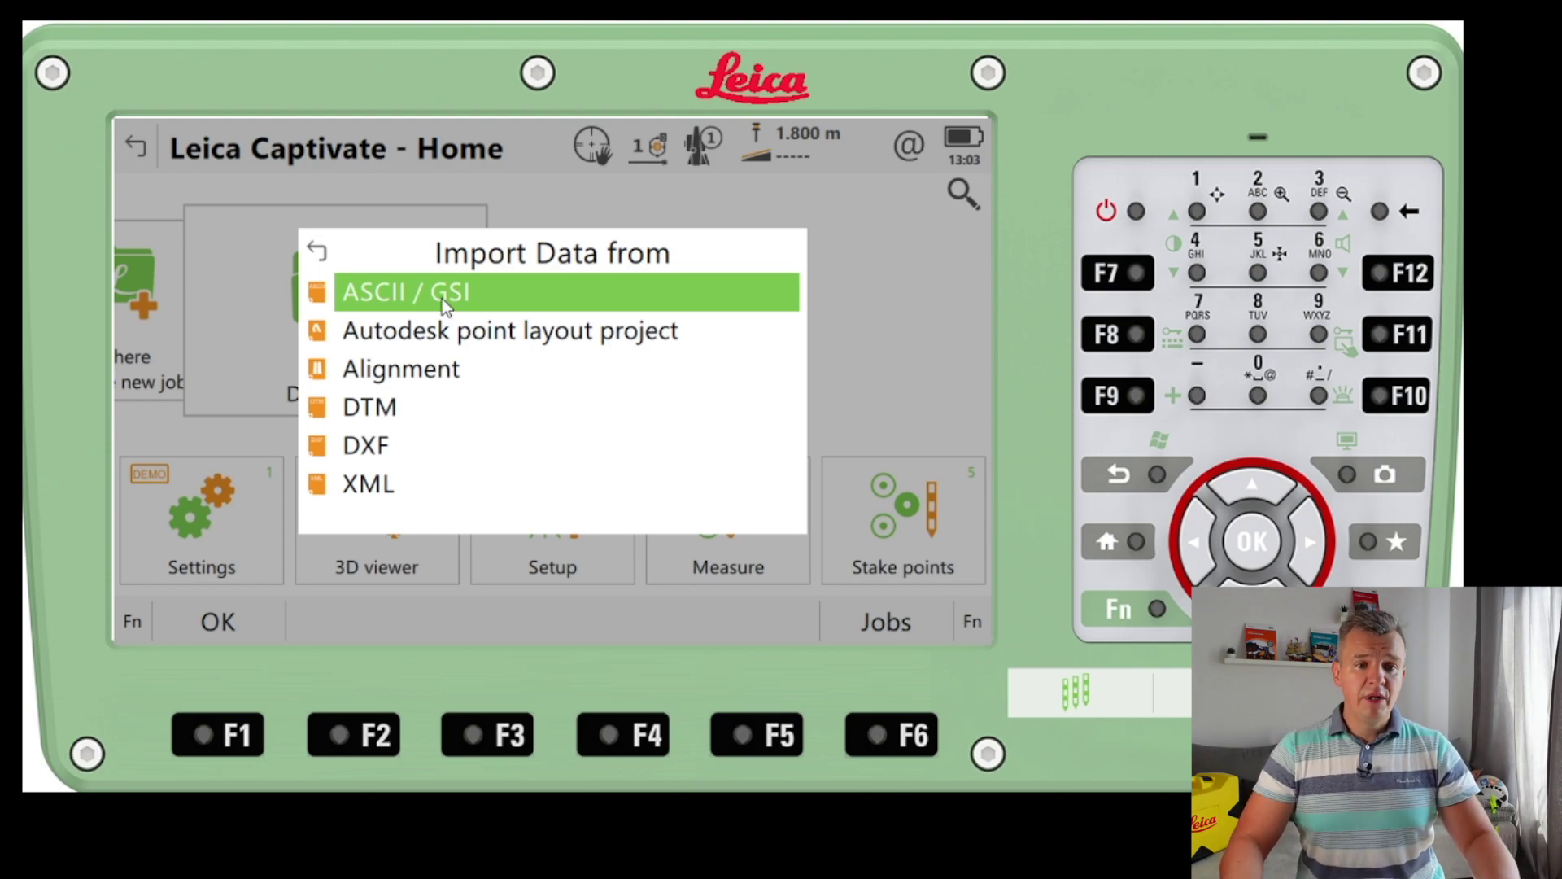
click(428, 291)
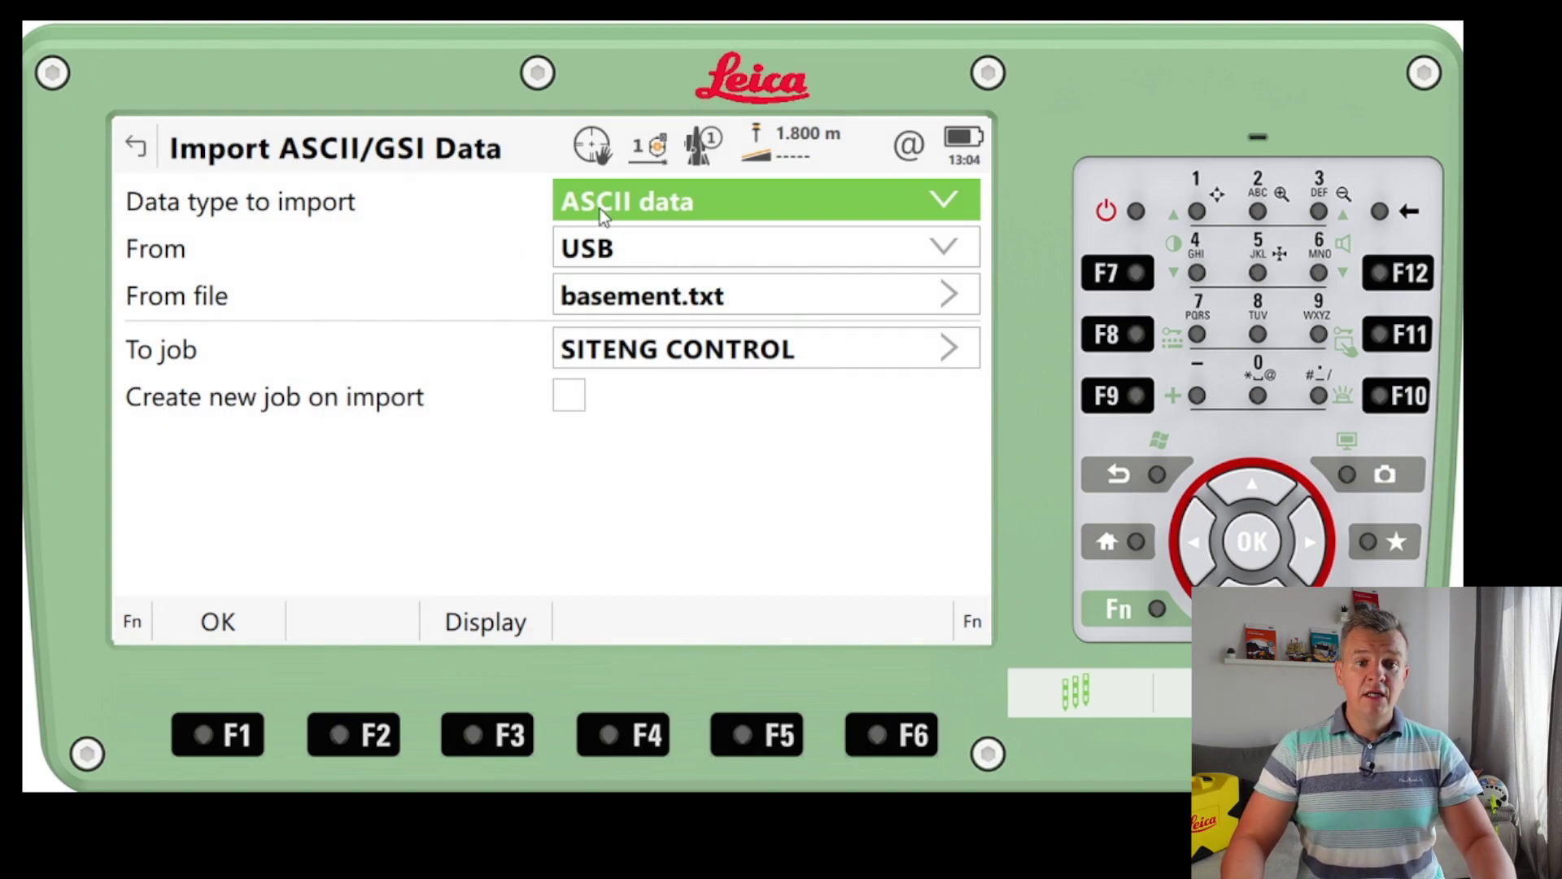
click(700, 252)
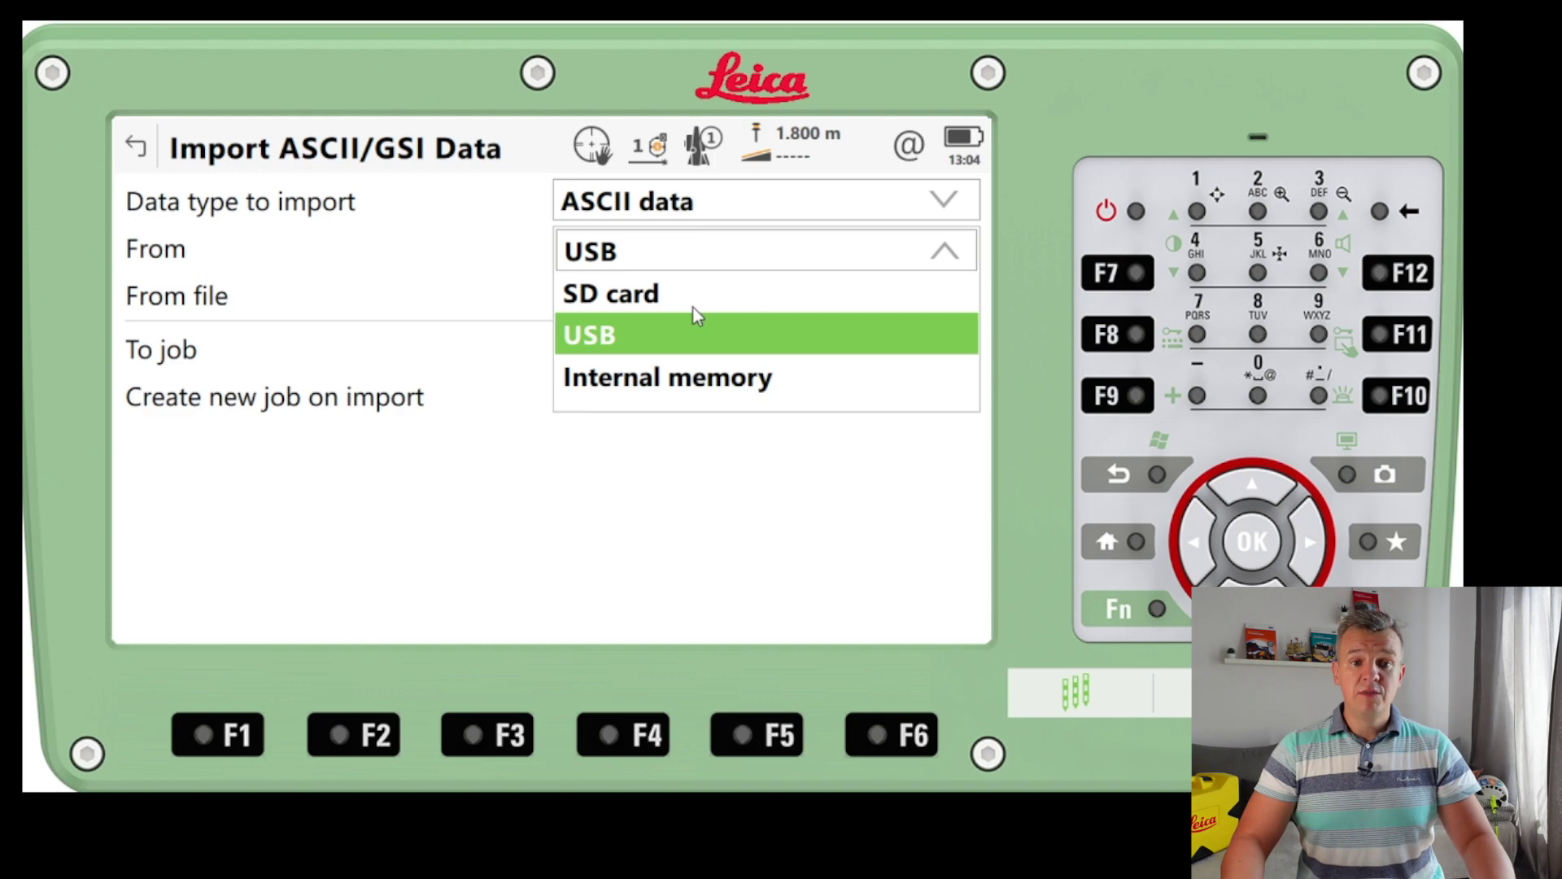
click(493, 247)
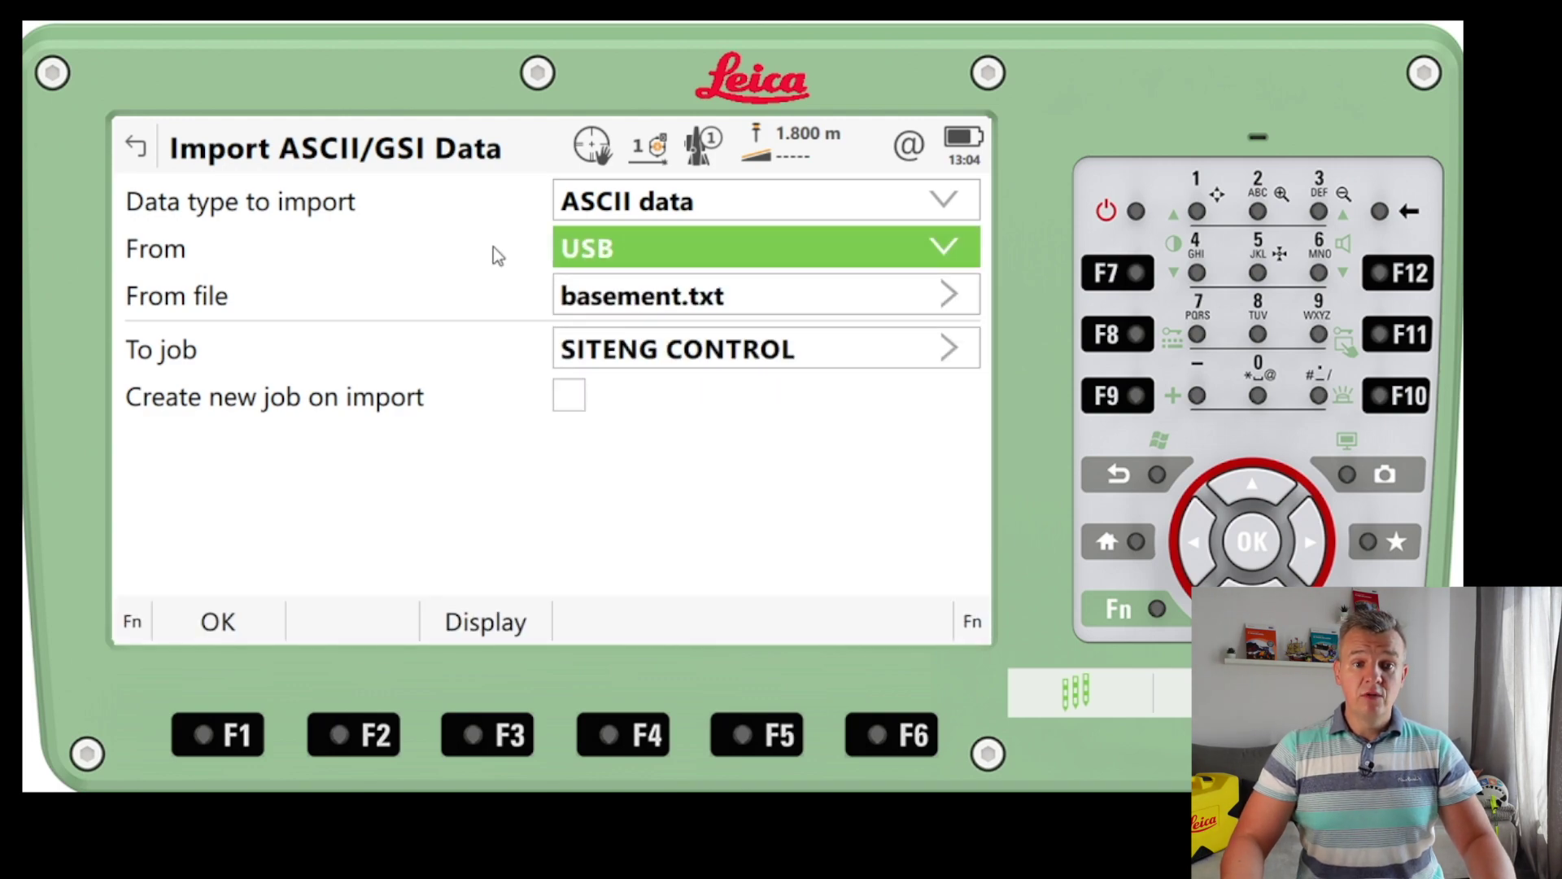
click(729, 295)
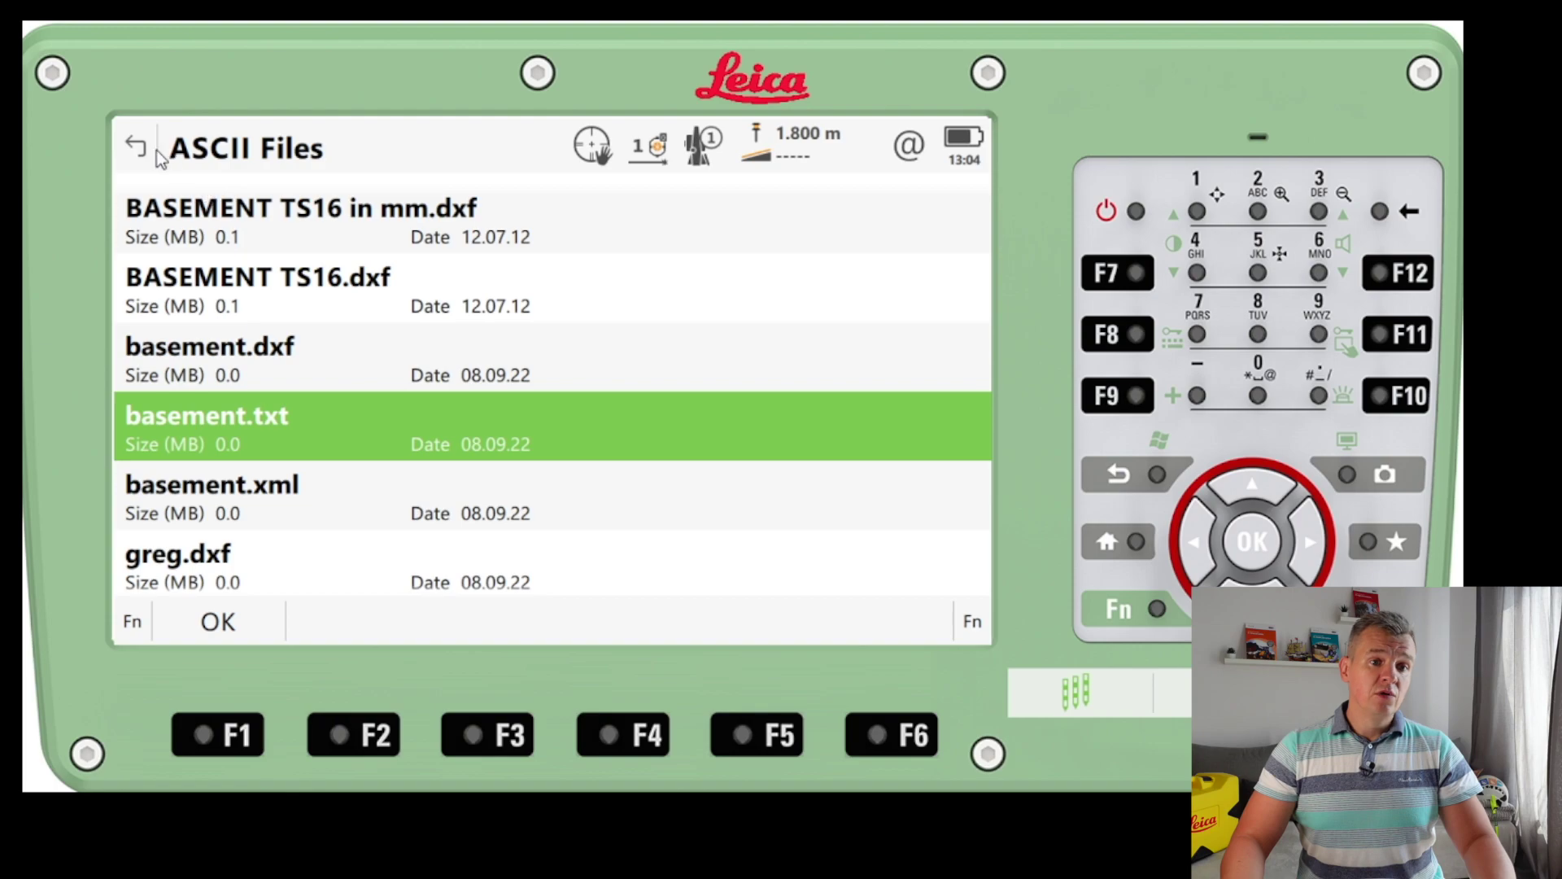
click(154, 150)
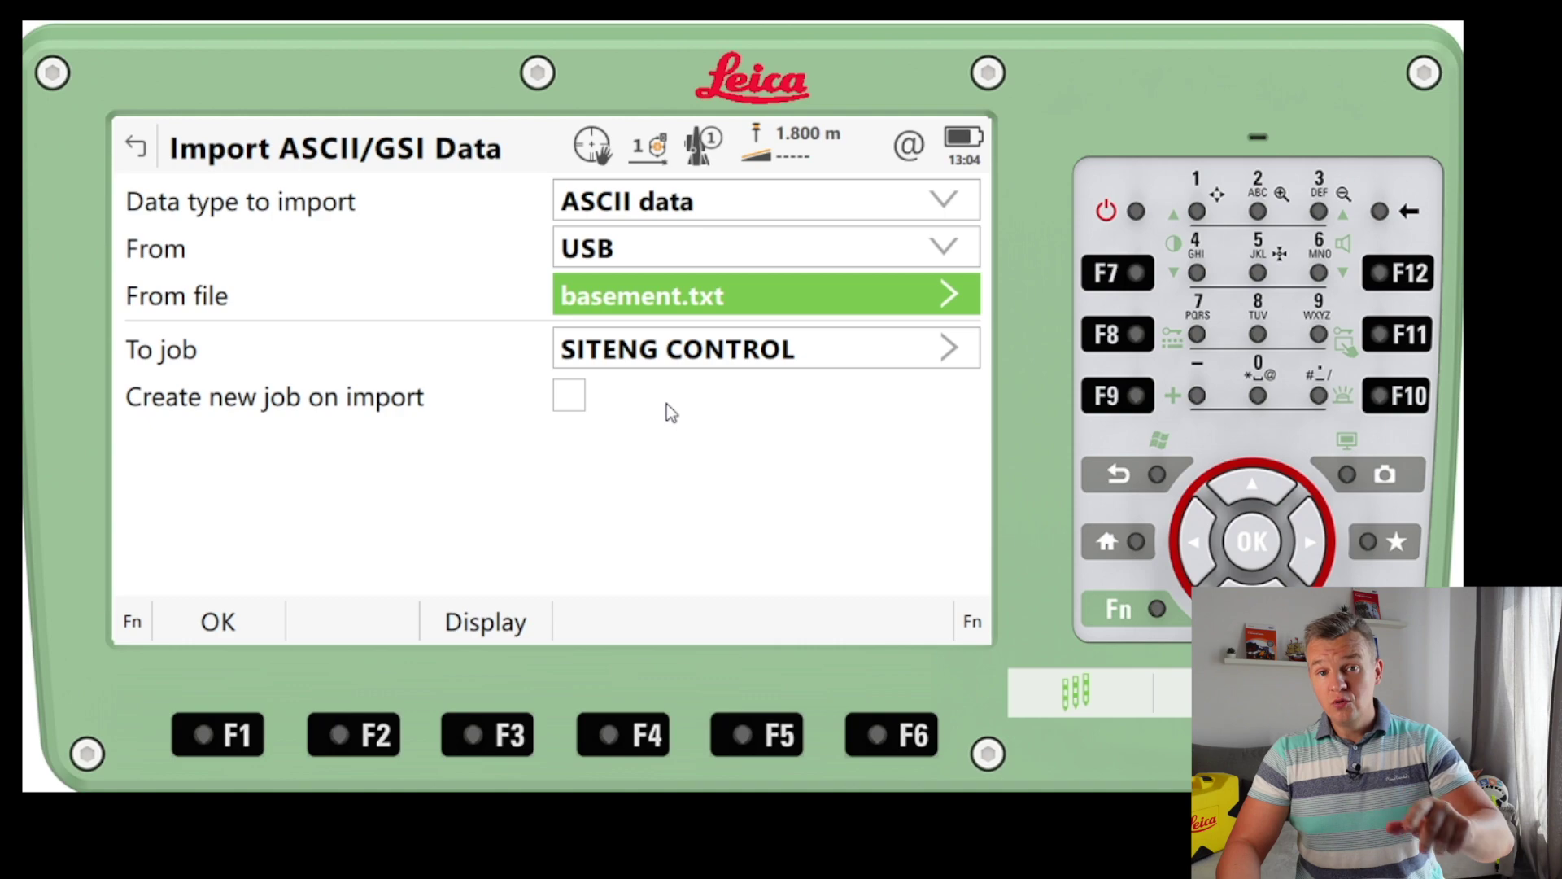
Review the import's delimiter and column positions, and import basement.txt into the SITENG CONTROL job without importing any more data.
click(972, 621)
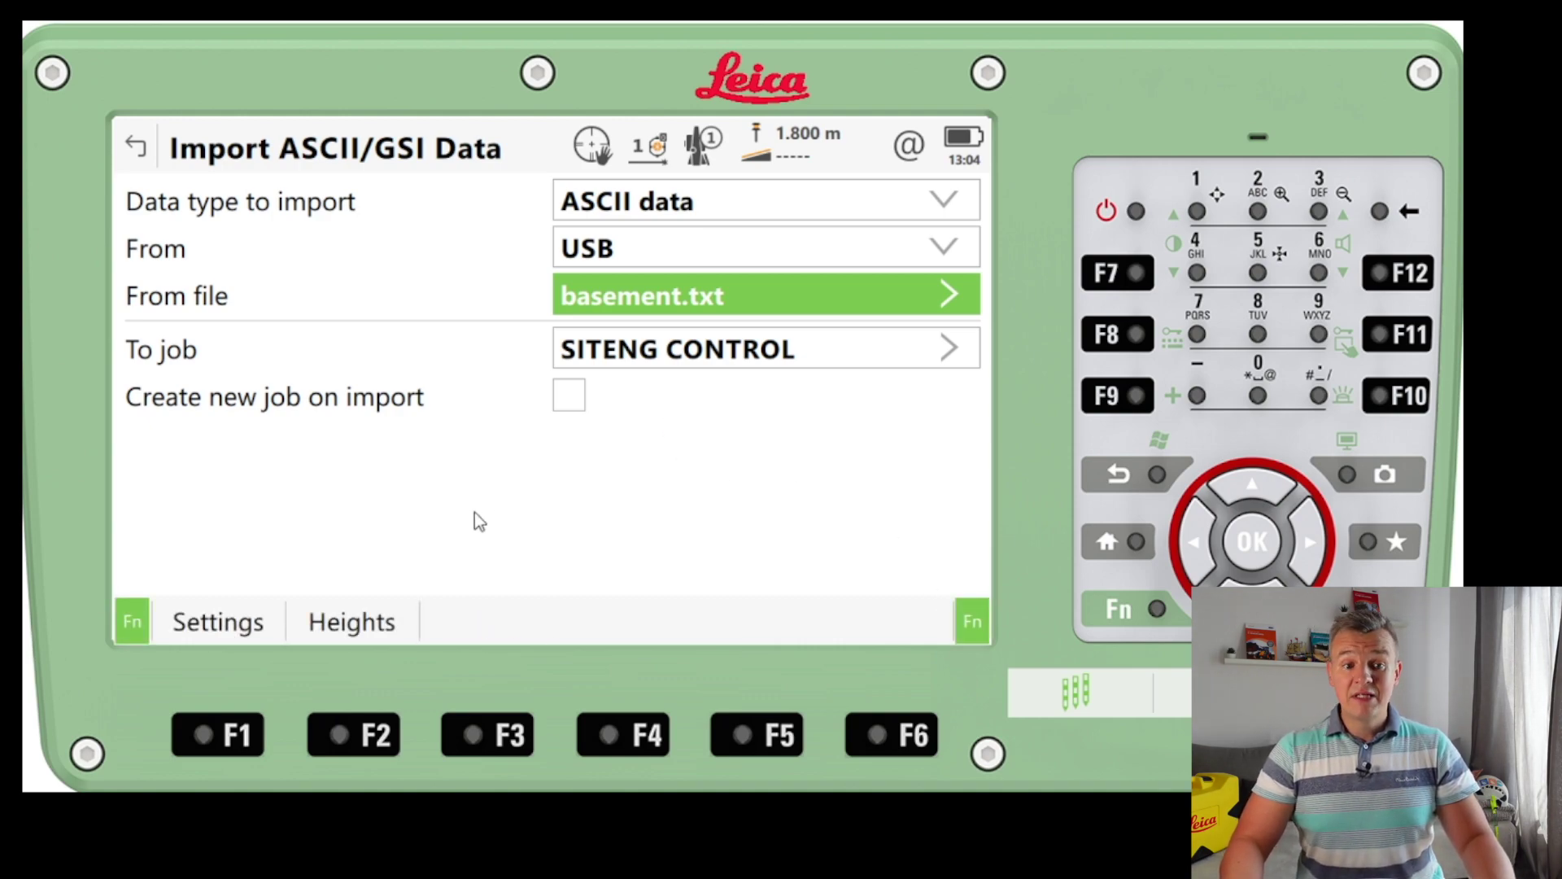
click(226, 625)
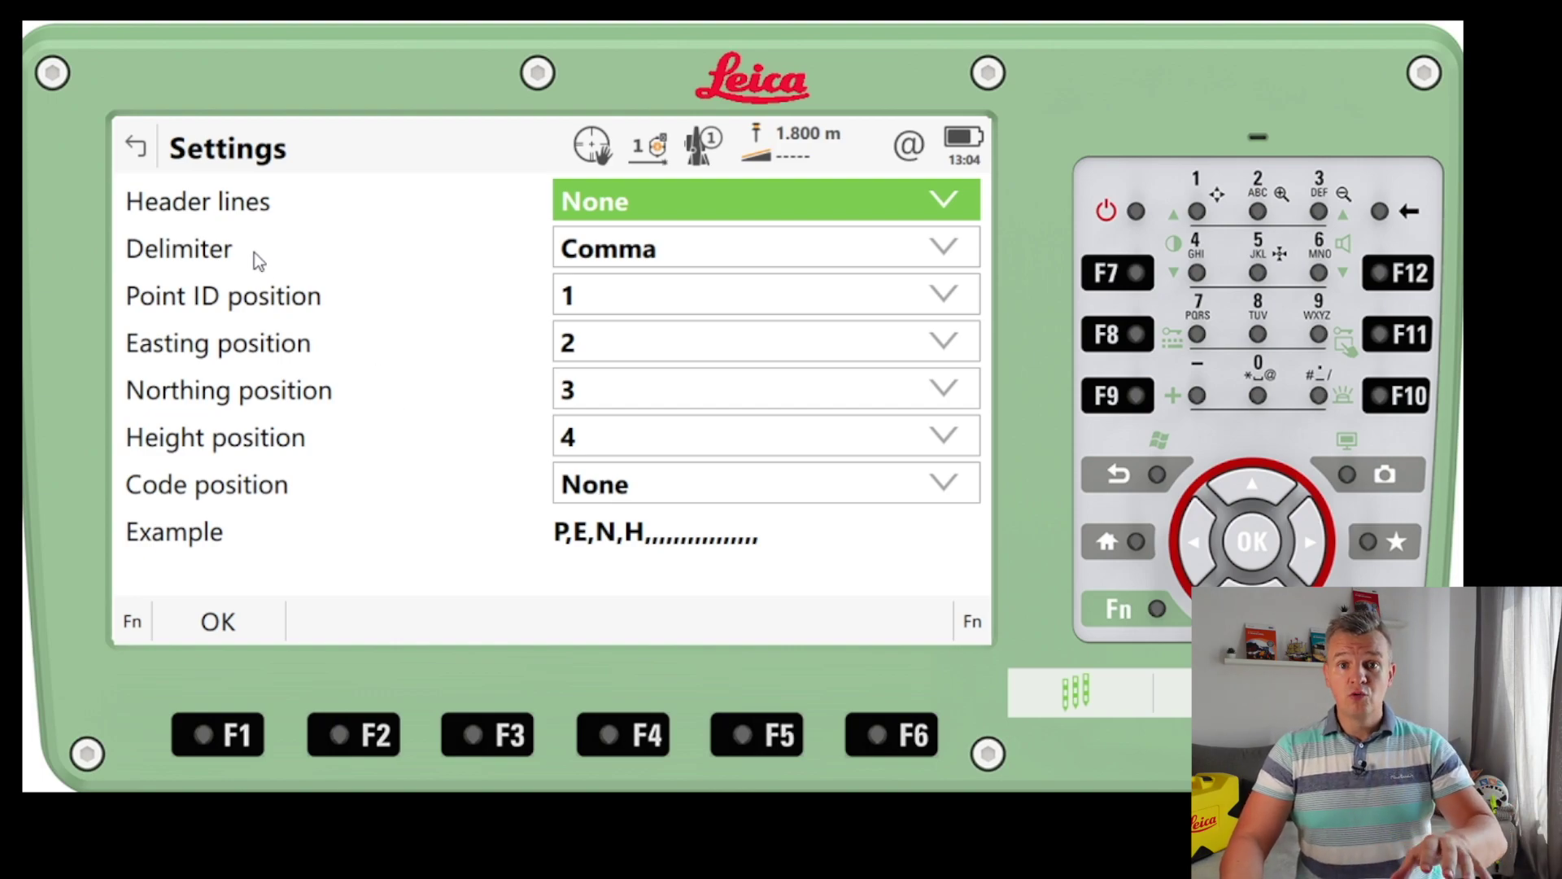
click(138, 150)
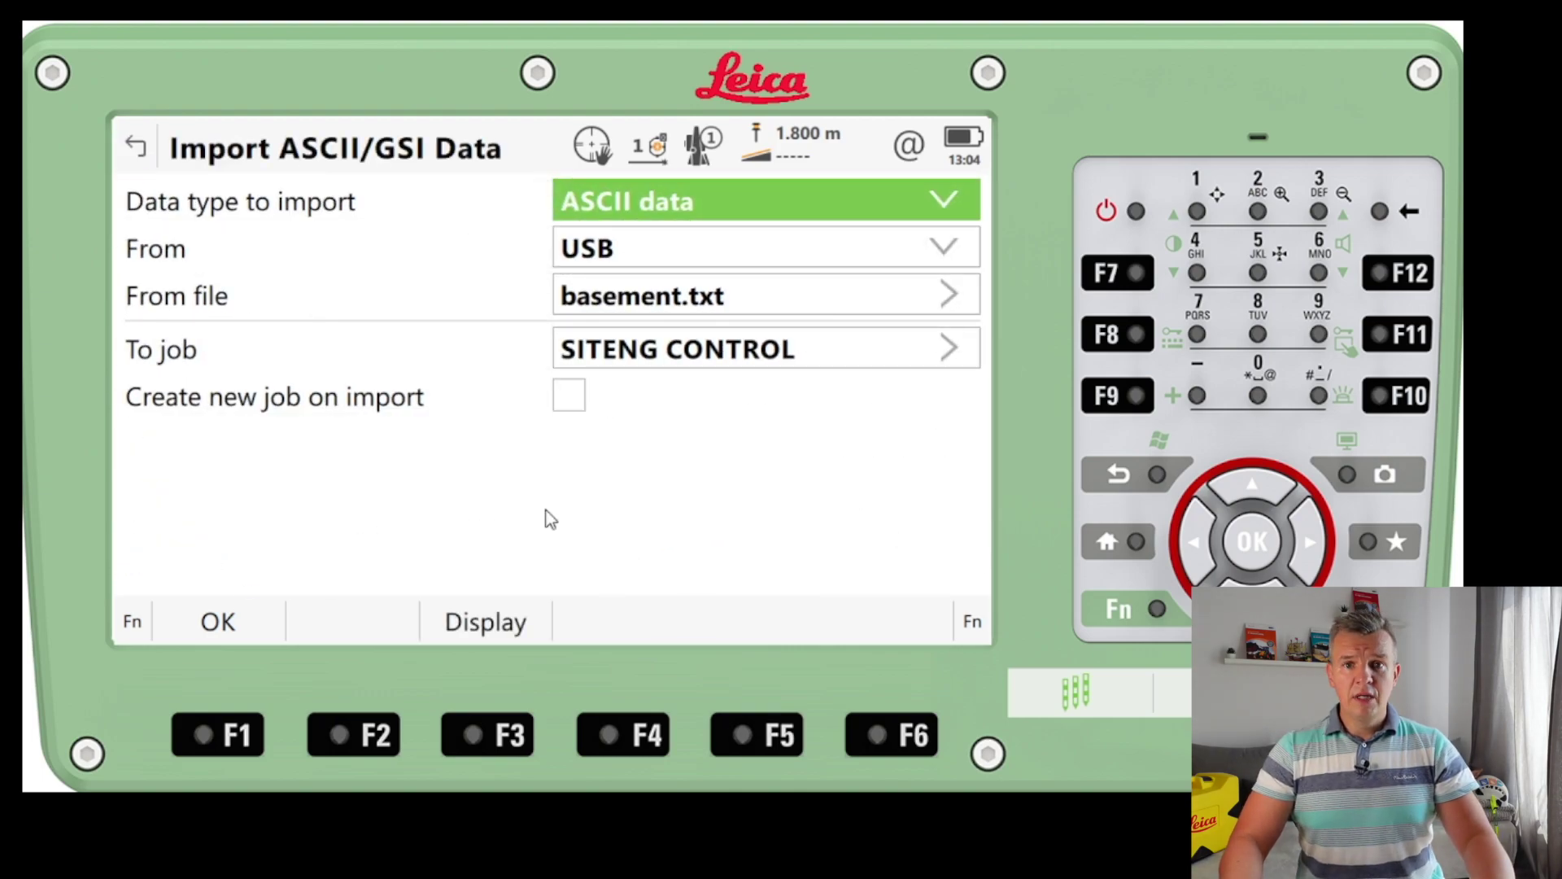
click(220, 622)
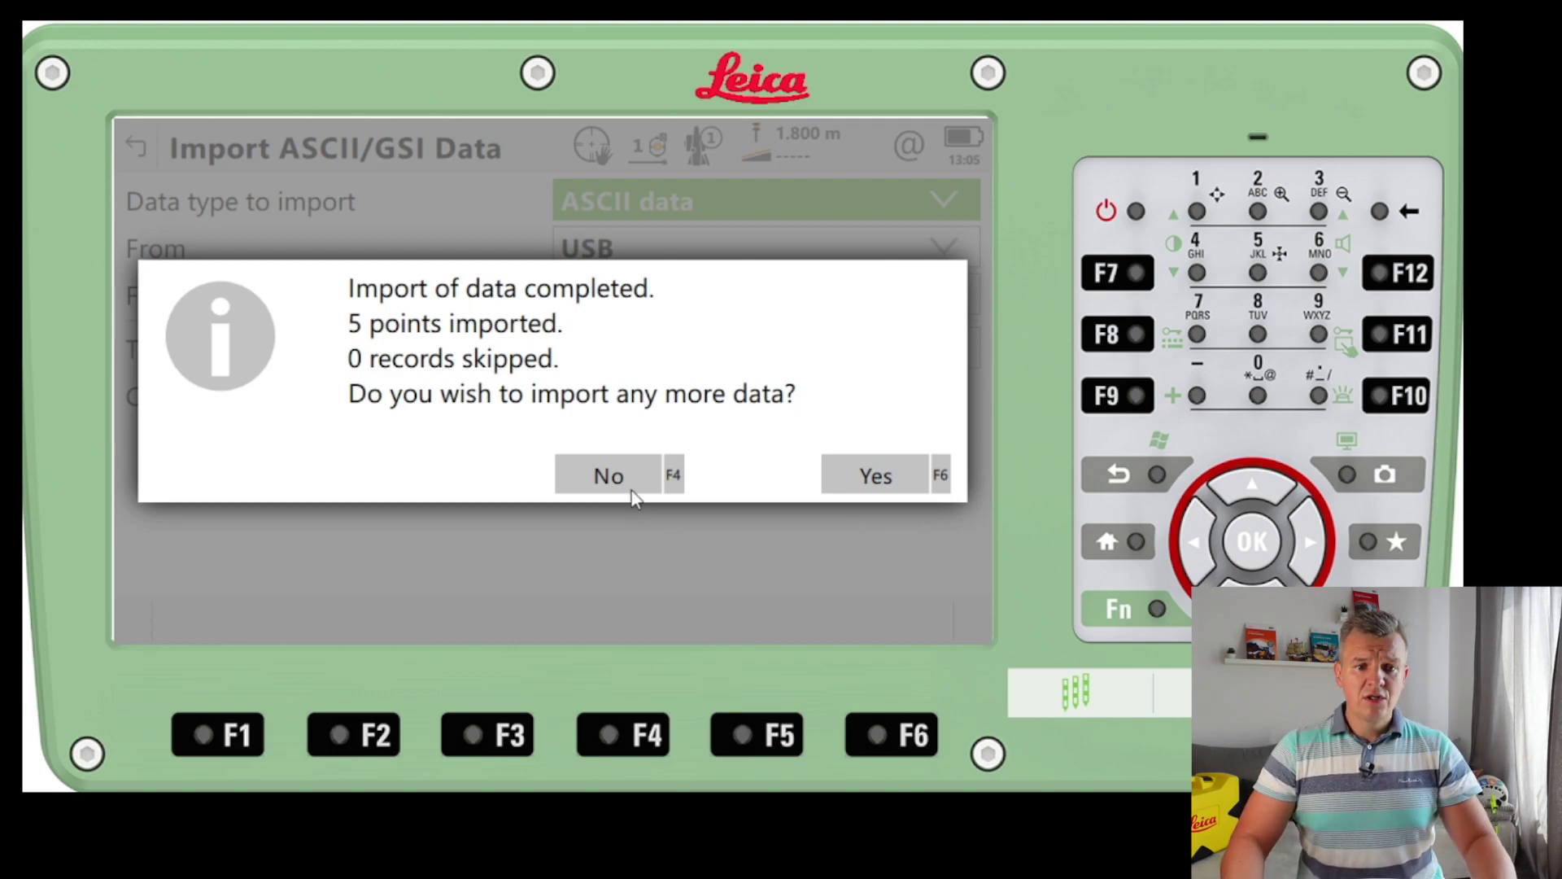
click(618, 475)
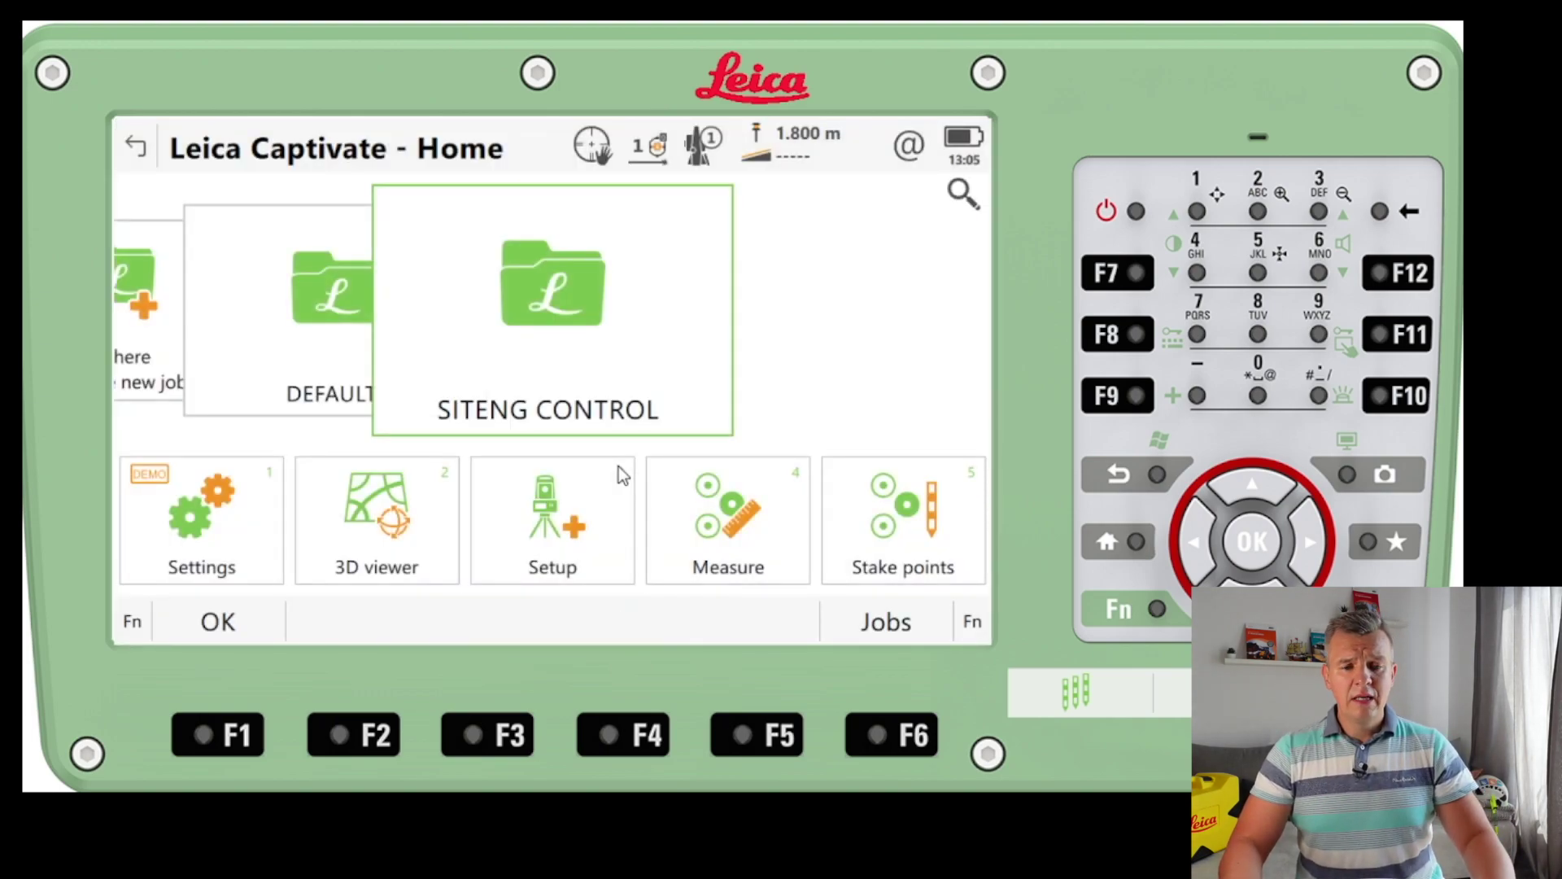
Review the imported points of the SITENG CONTROL job in the point list and the 3D viewer, and return to the home screen.
click(583, 282)
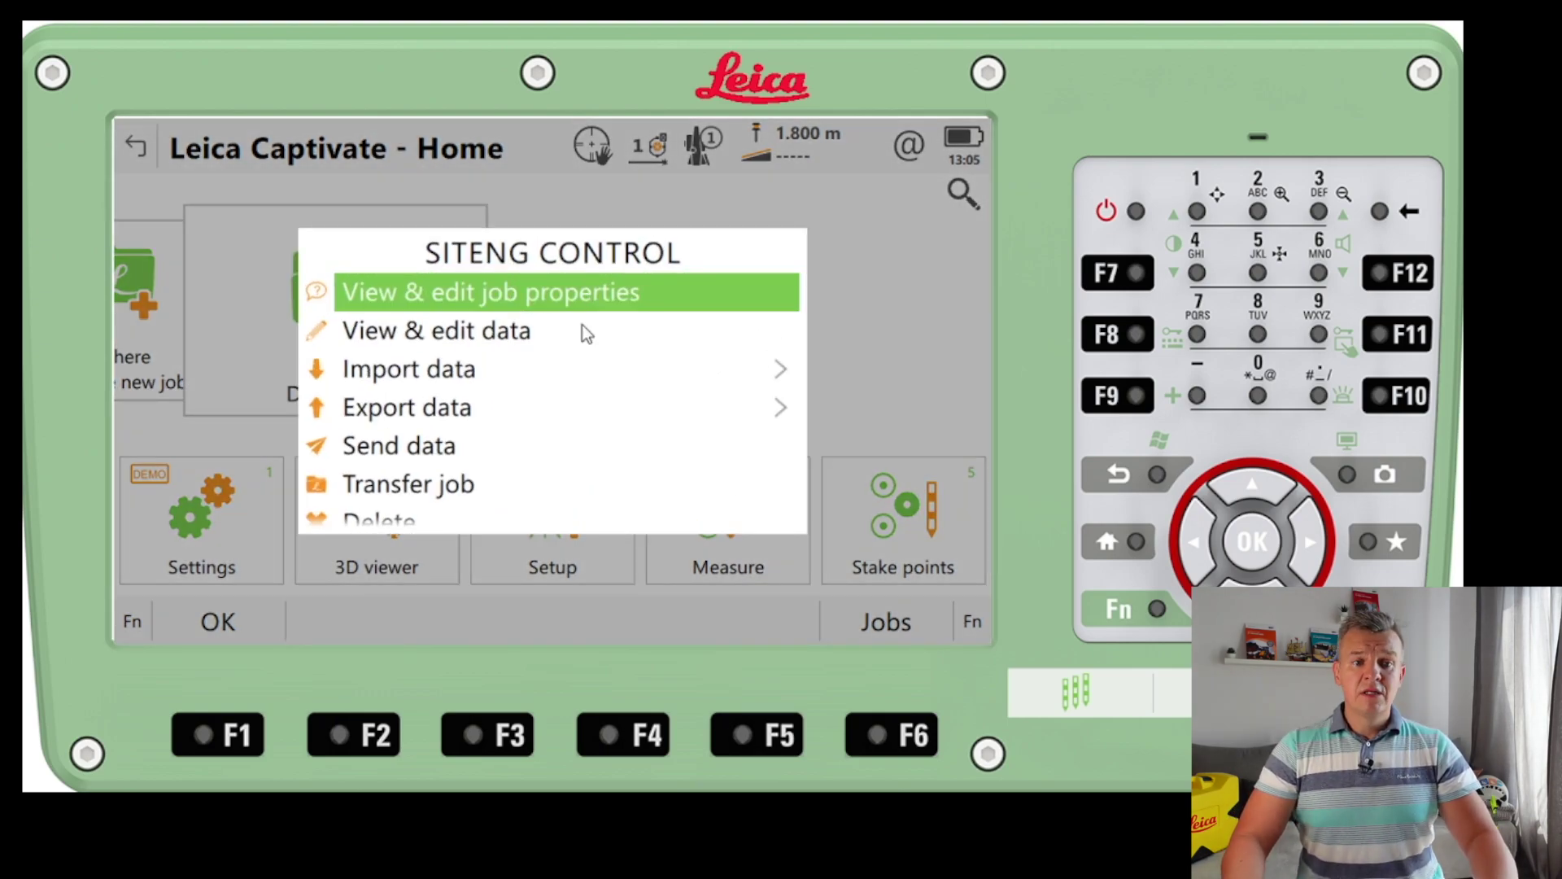
click(509, 336)
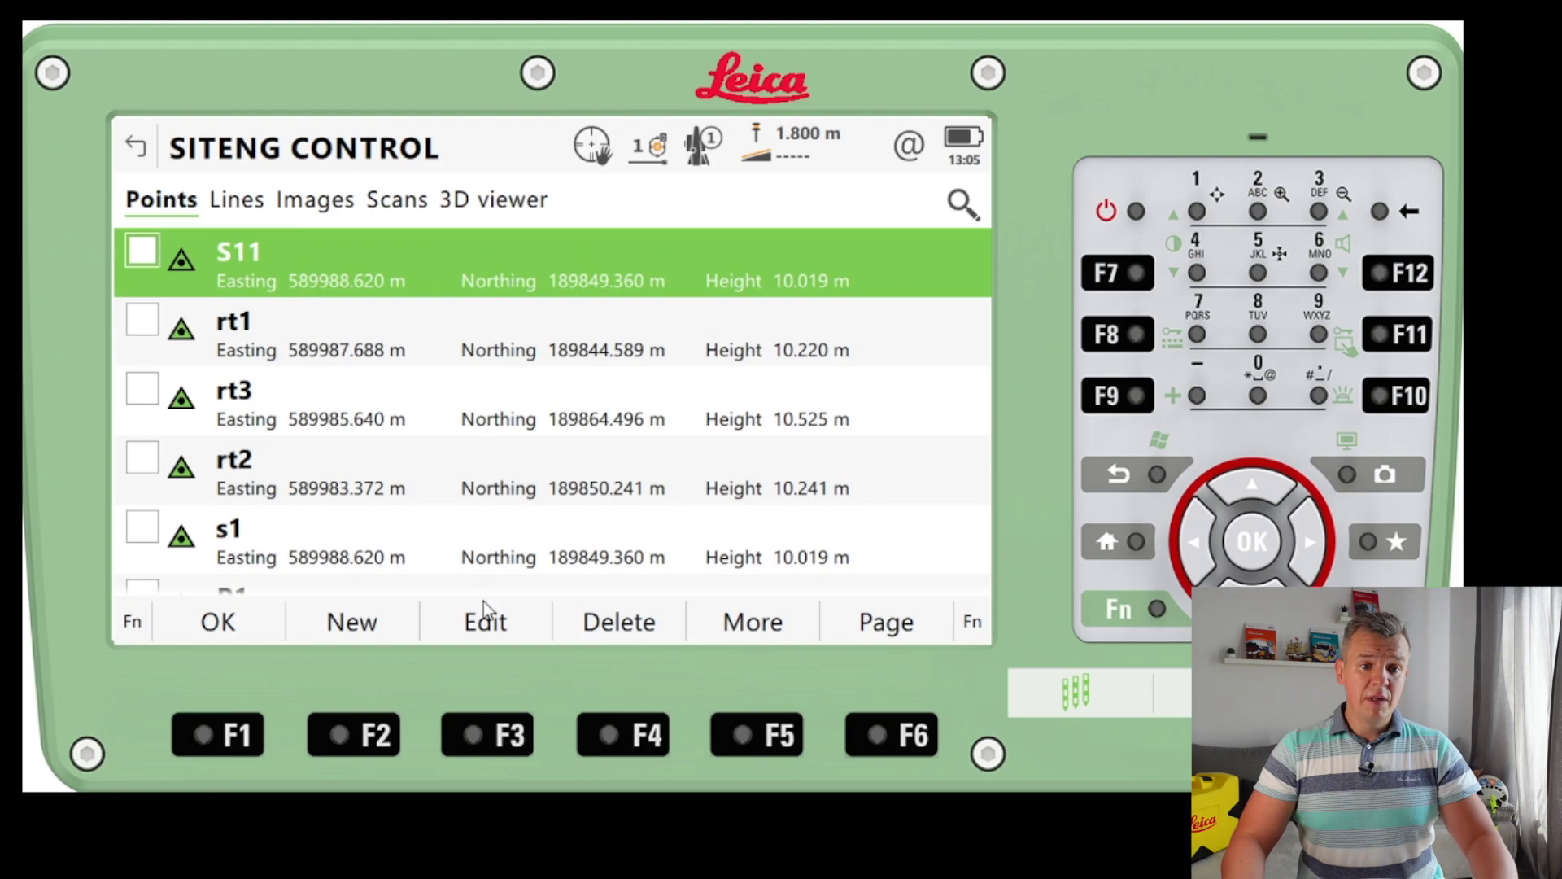
scroll(496, 448, down, 1)
scroll(496, 447, up, 1)
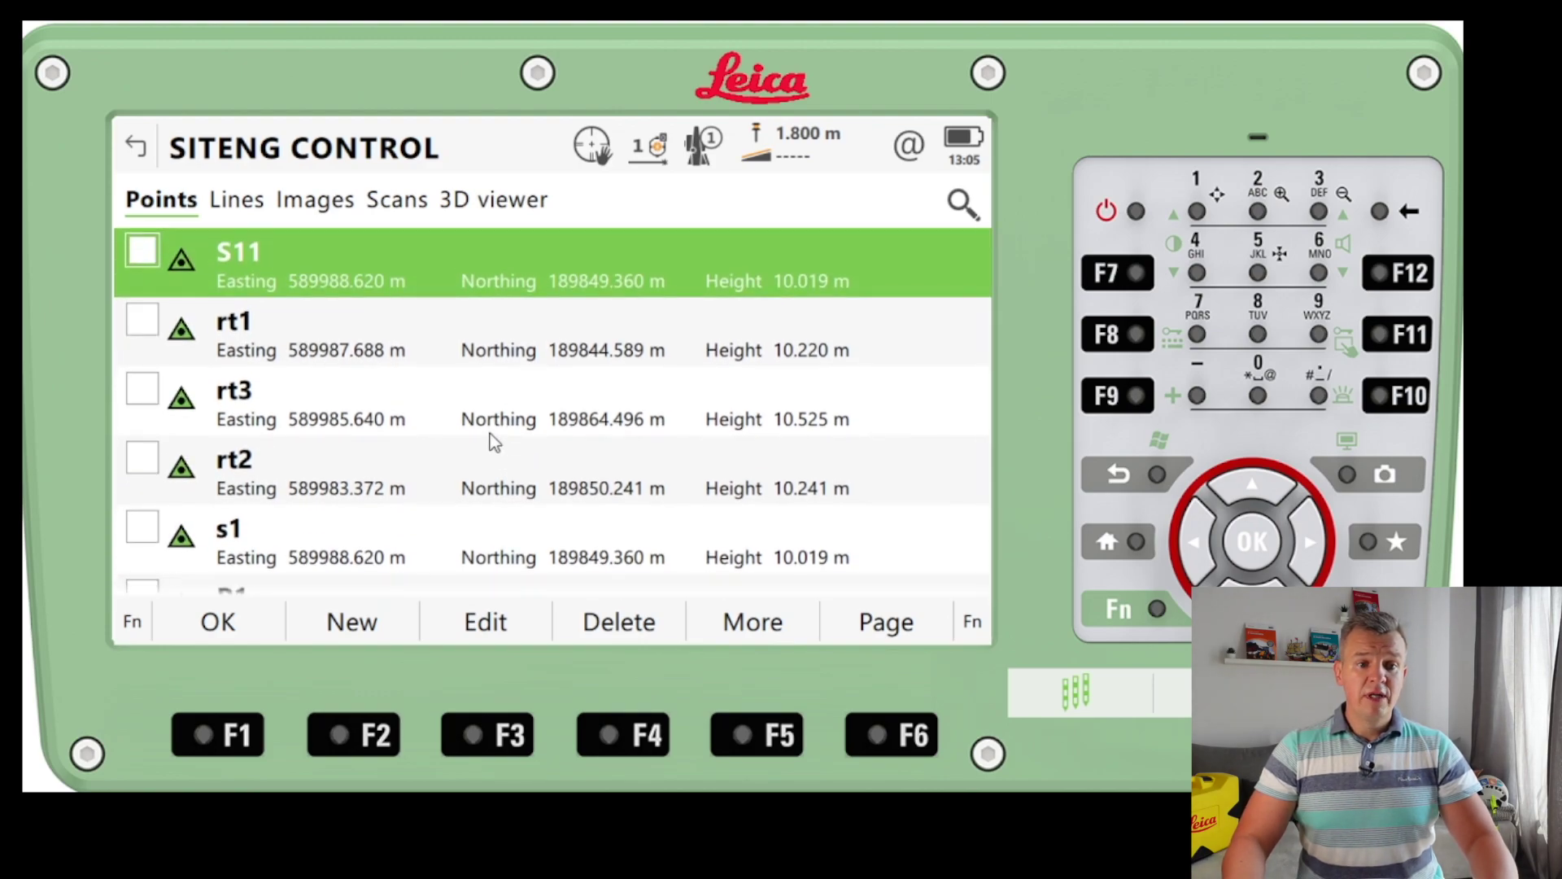
click(492, 204)
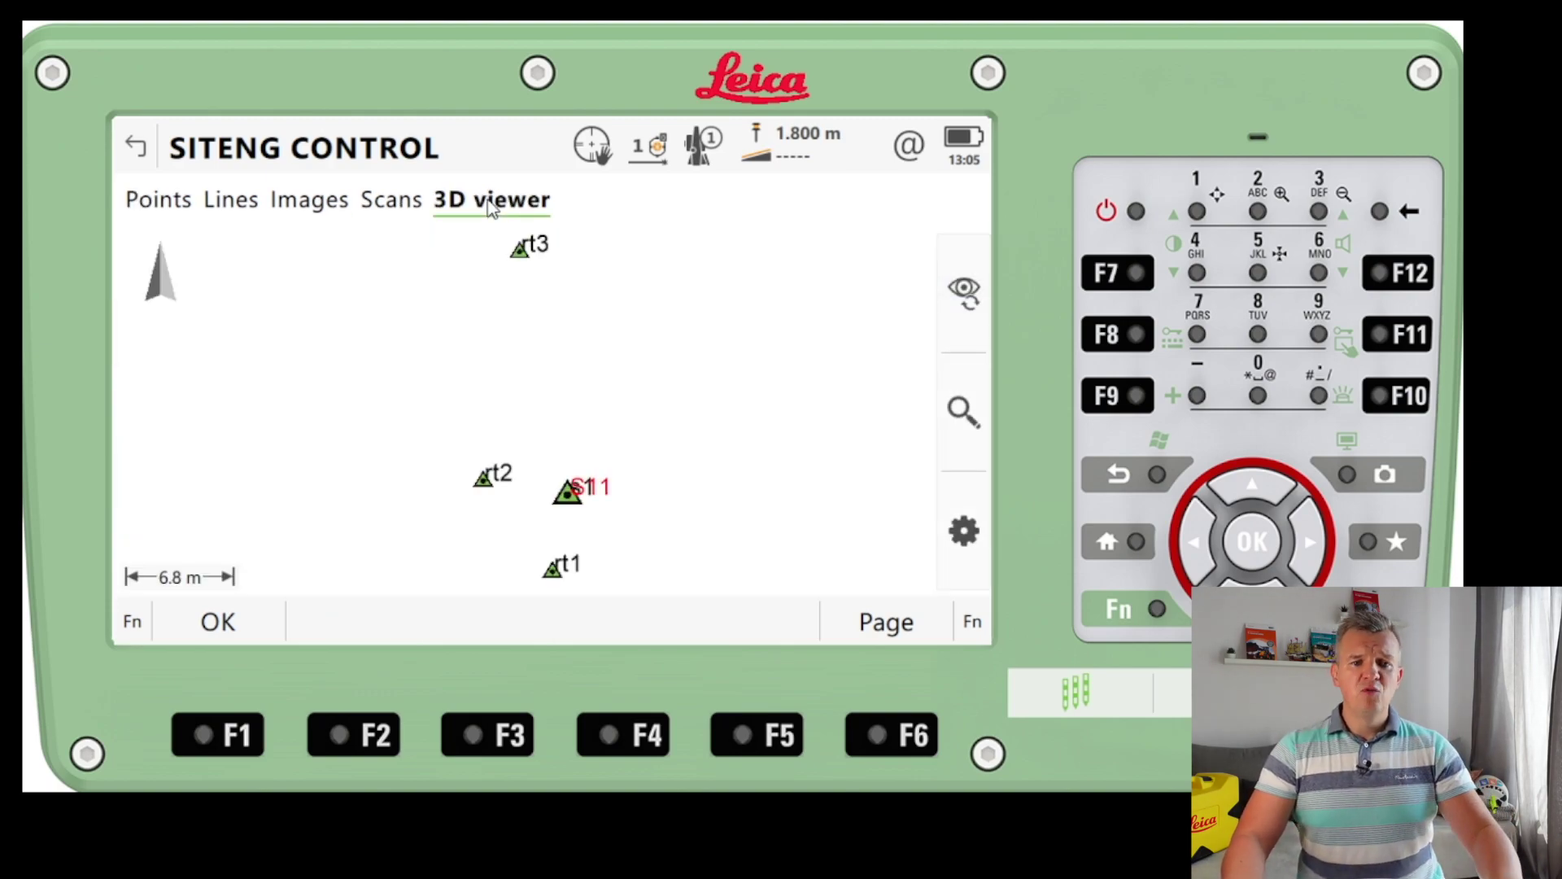
drag(716, 436, 672, 388)
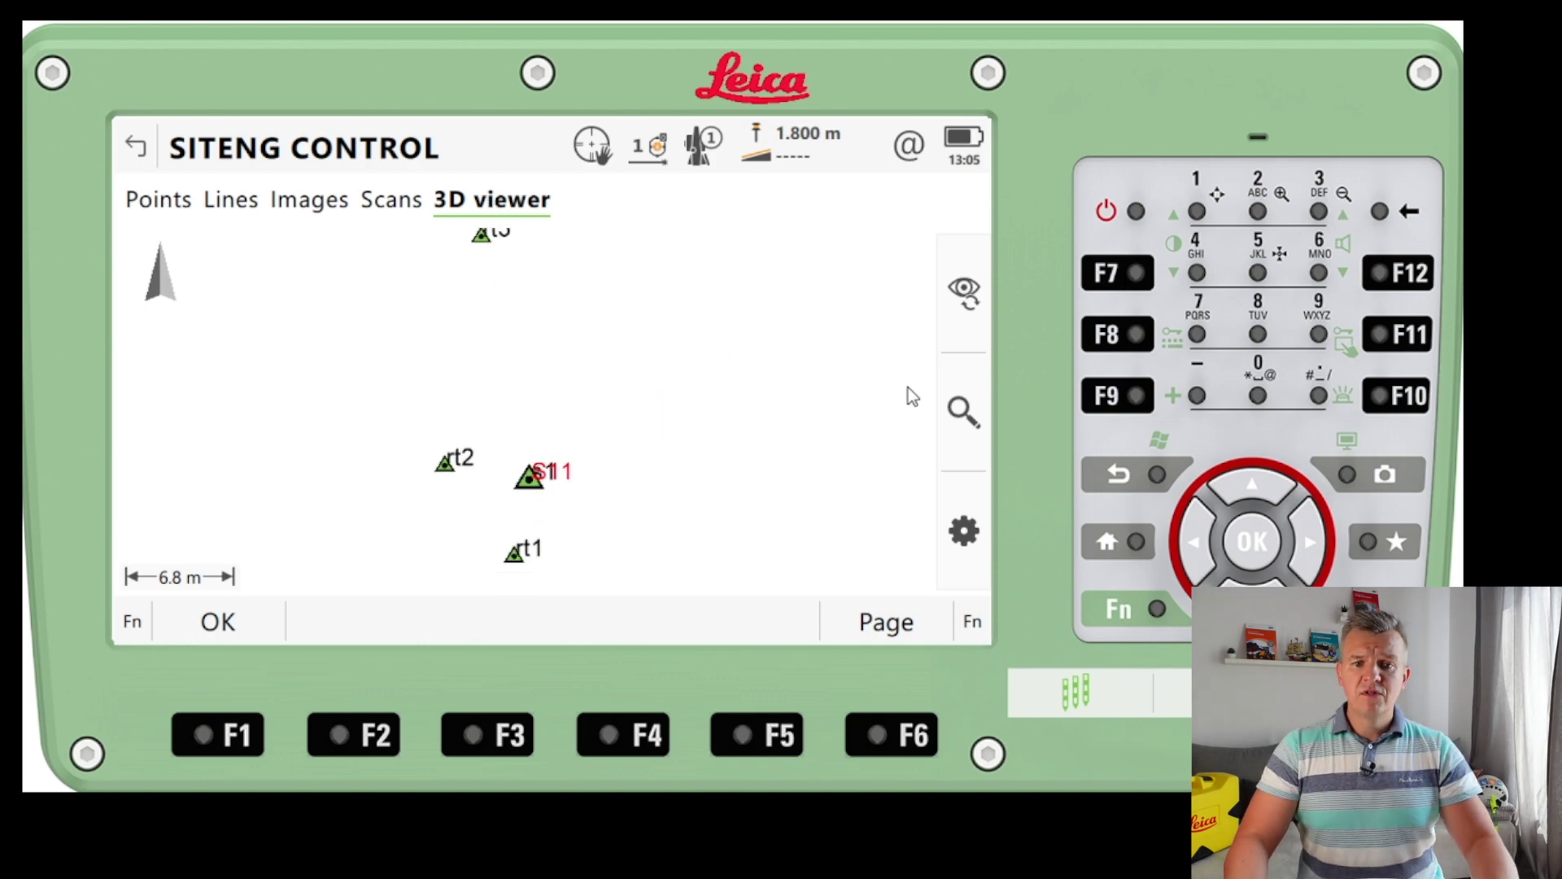
click(963, 410)
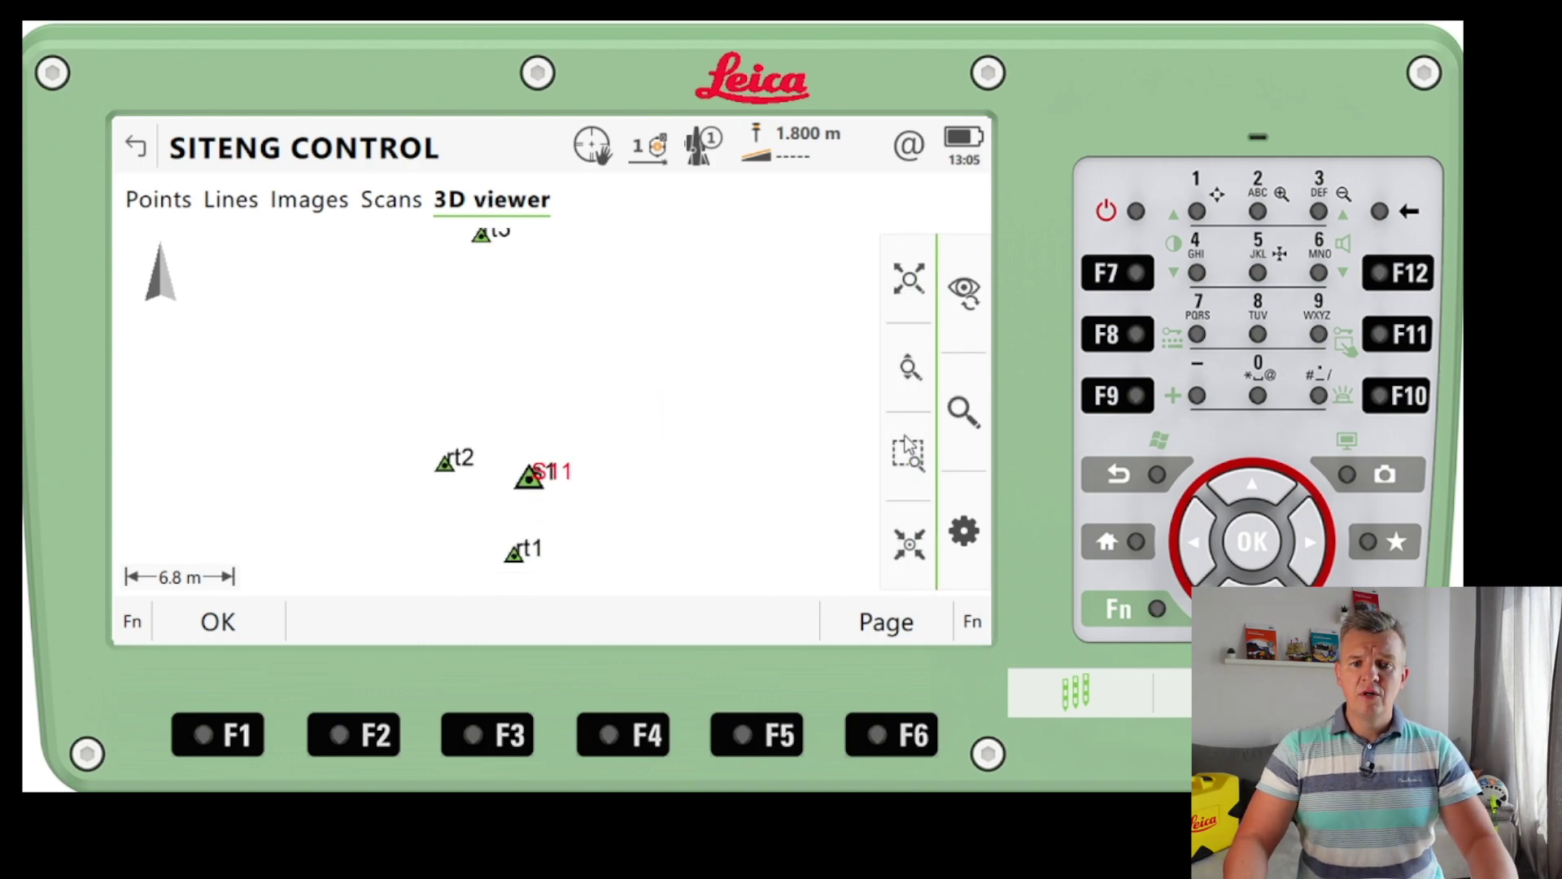
click(909, 367)
drag(633, 407, 656, 467)
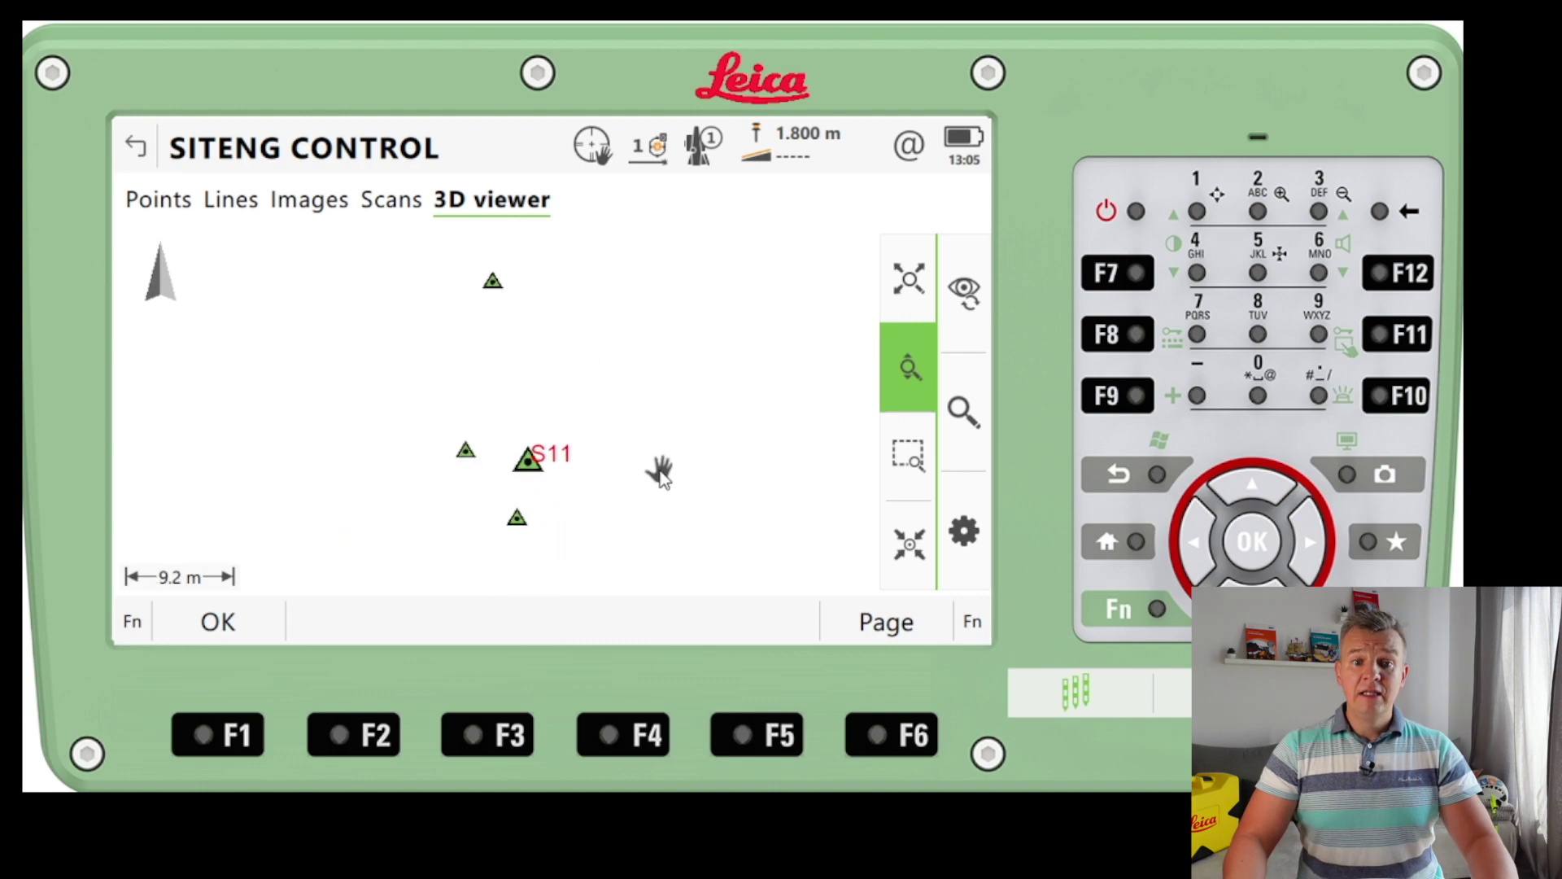
click(137, 152)
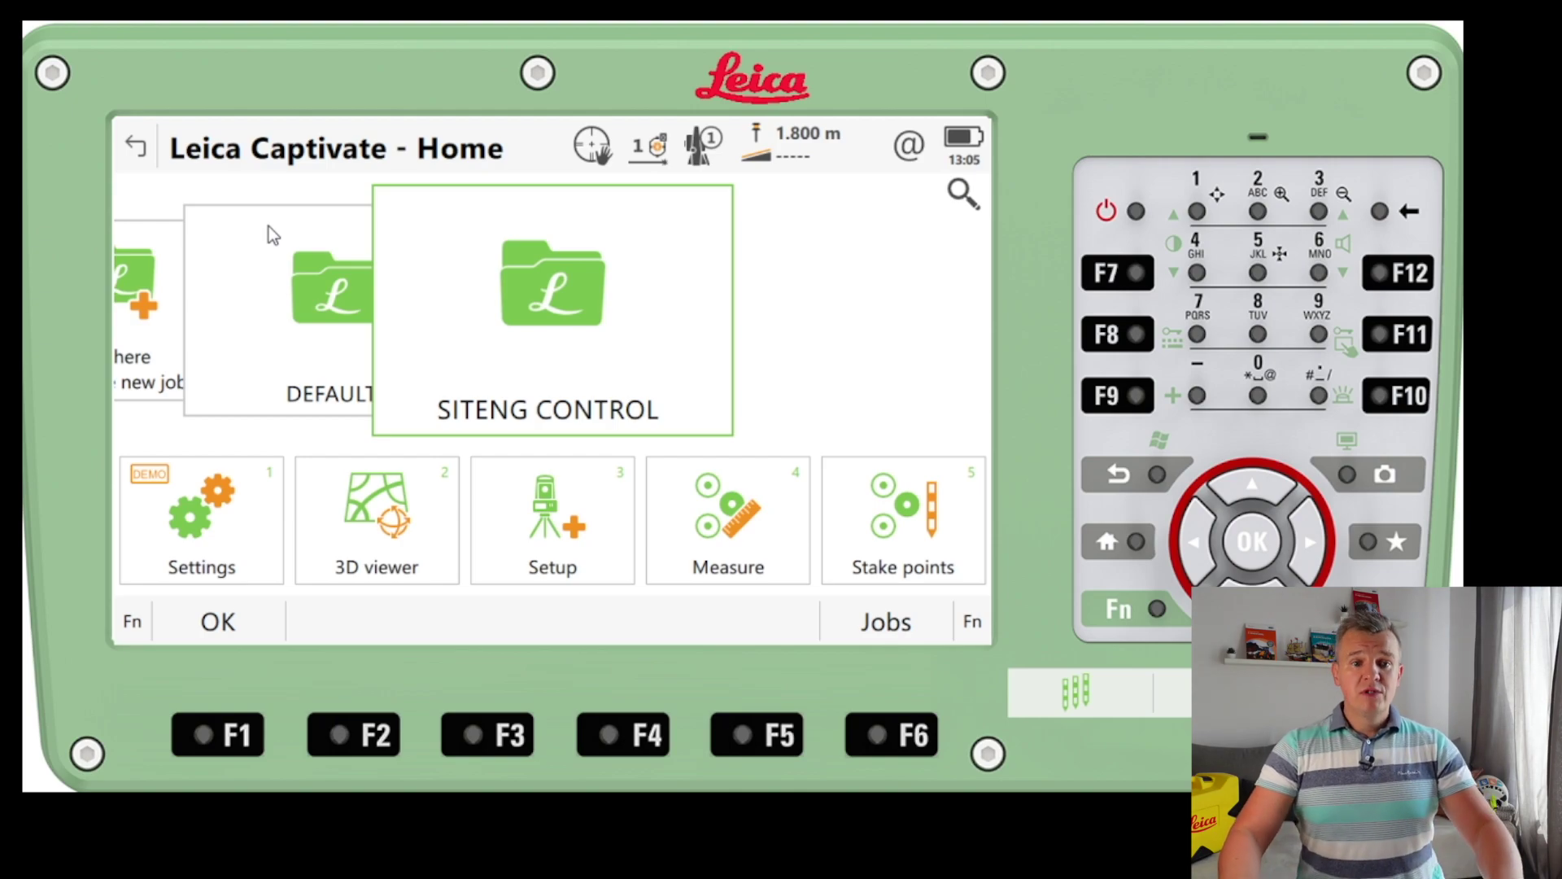
Prepare a DXF data import from the SITENG CONTROL job, keeping USB stick as source and choosing the file BASEMENT TS16.dxf.
click(627, 320)
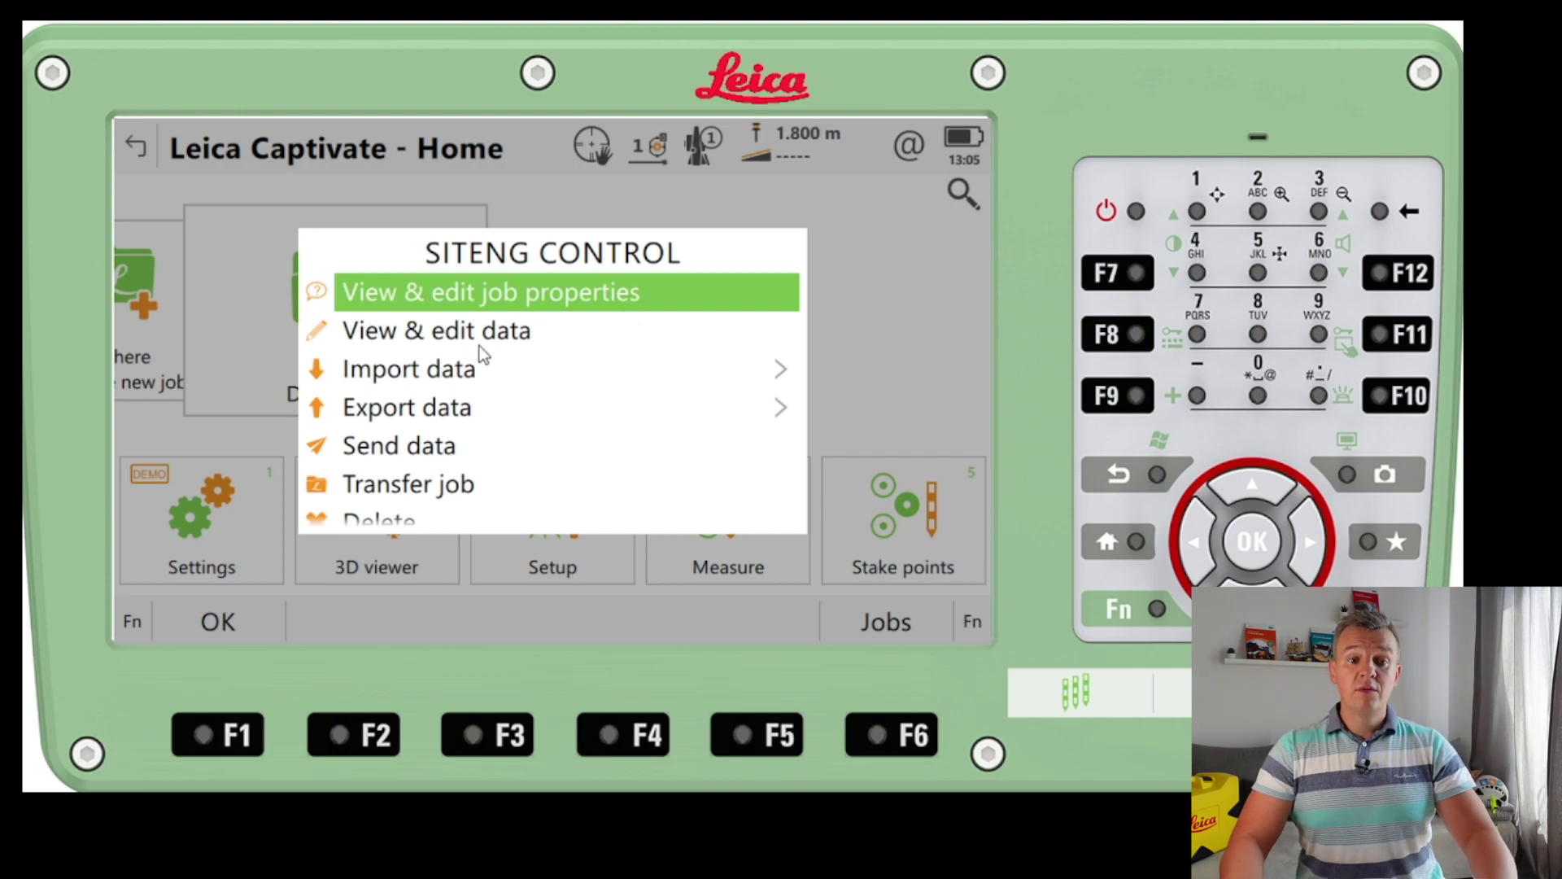
click(442, 371)
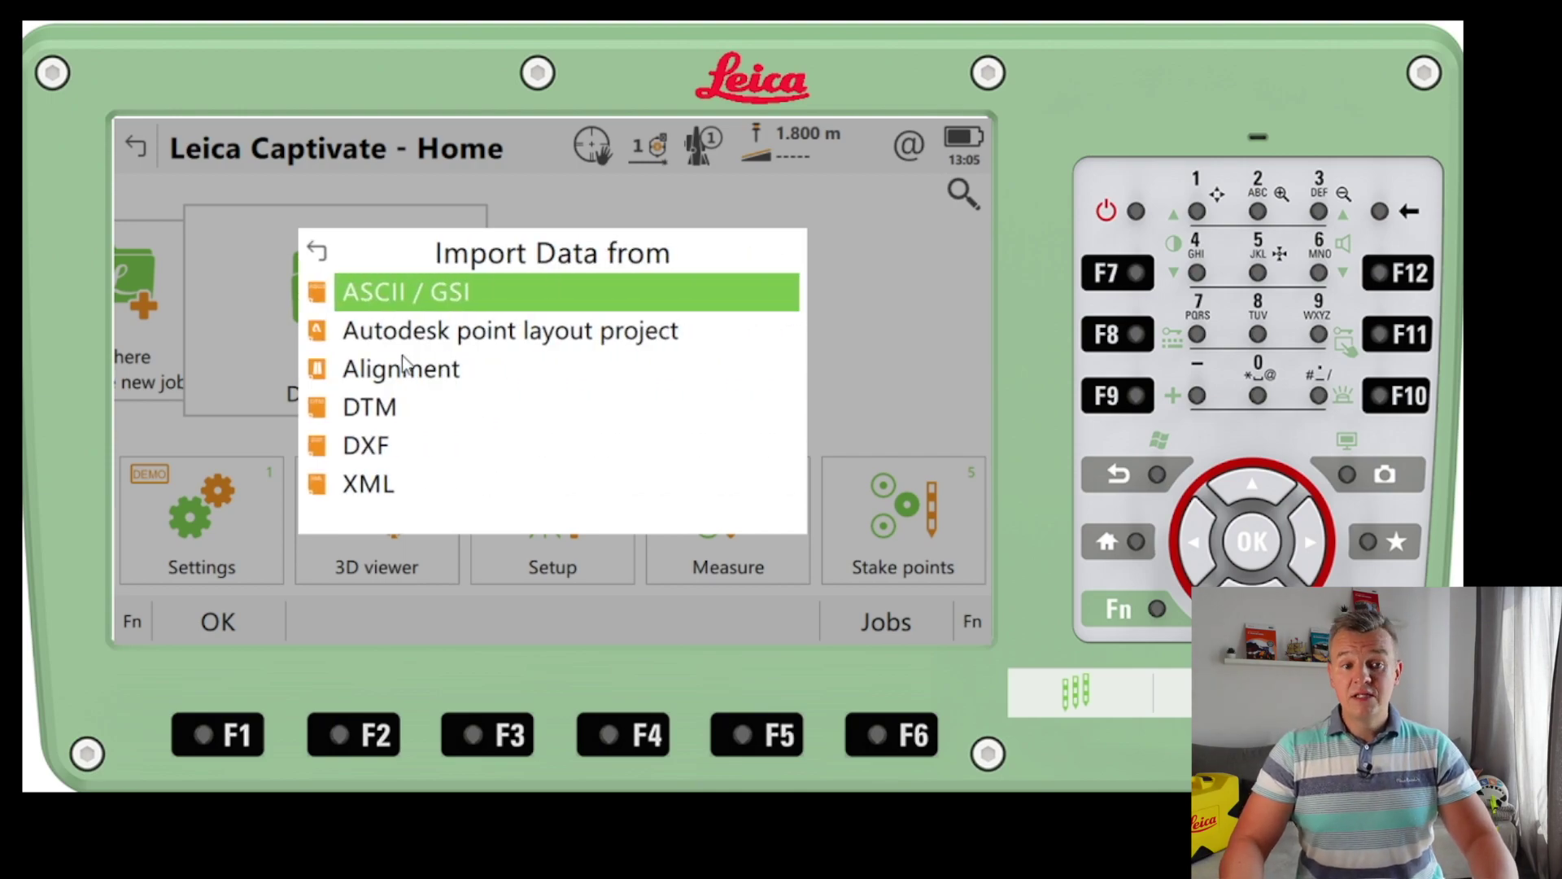
click(368, 446)
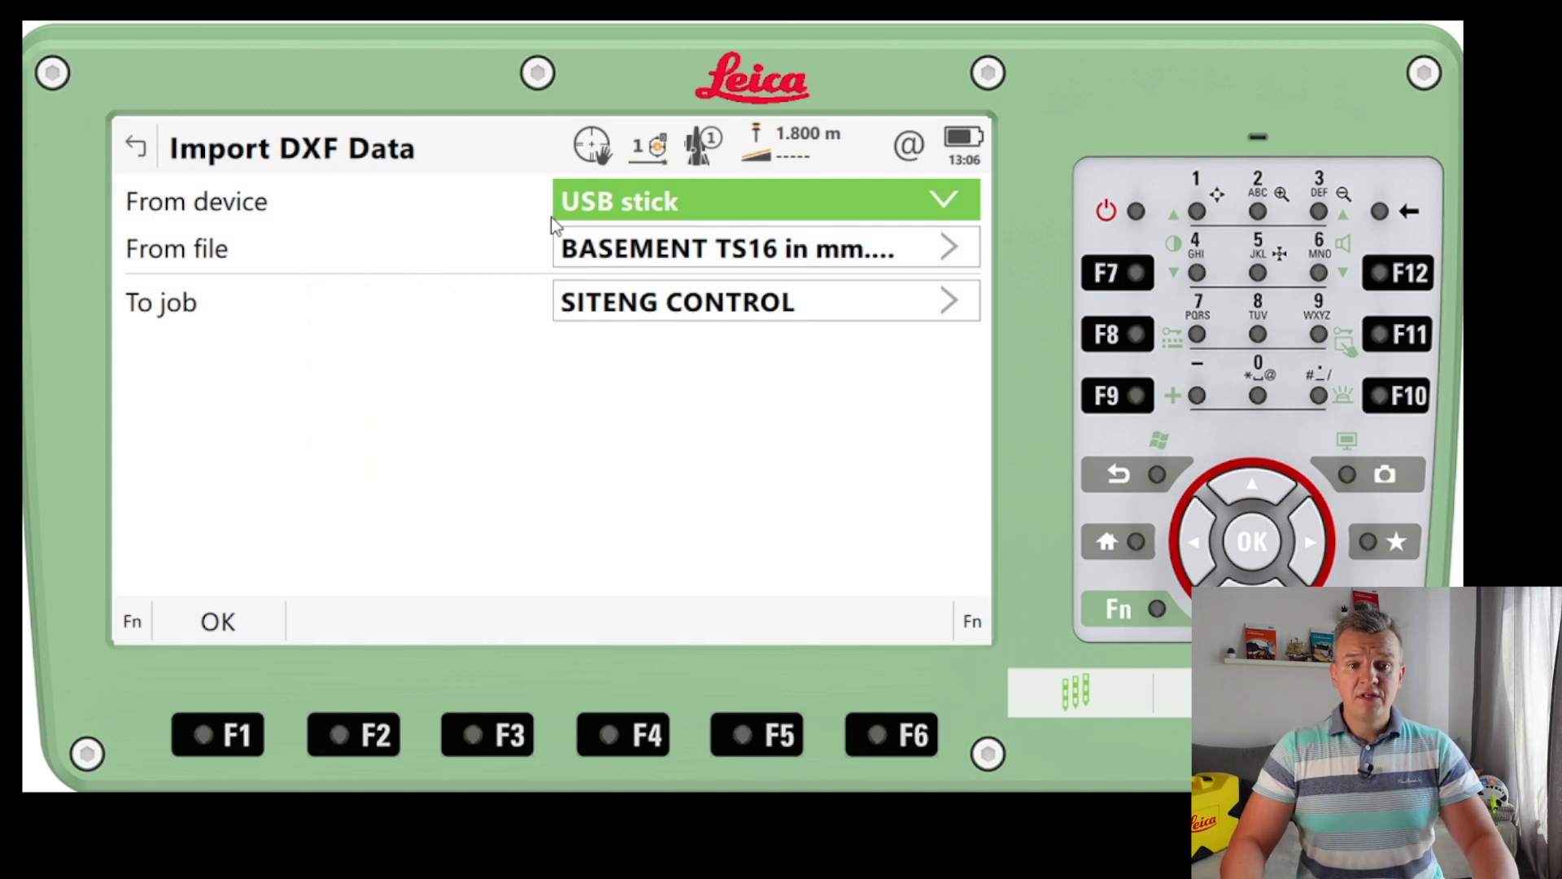
click(697, 249)
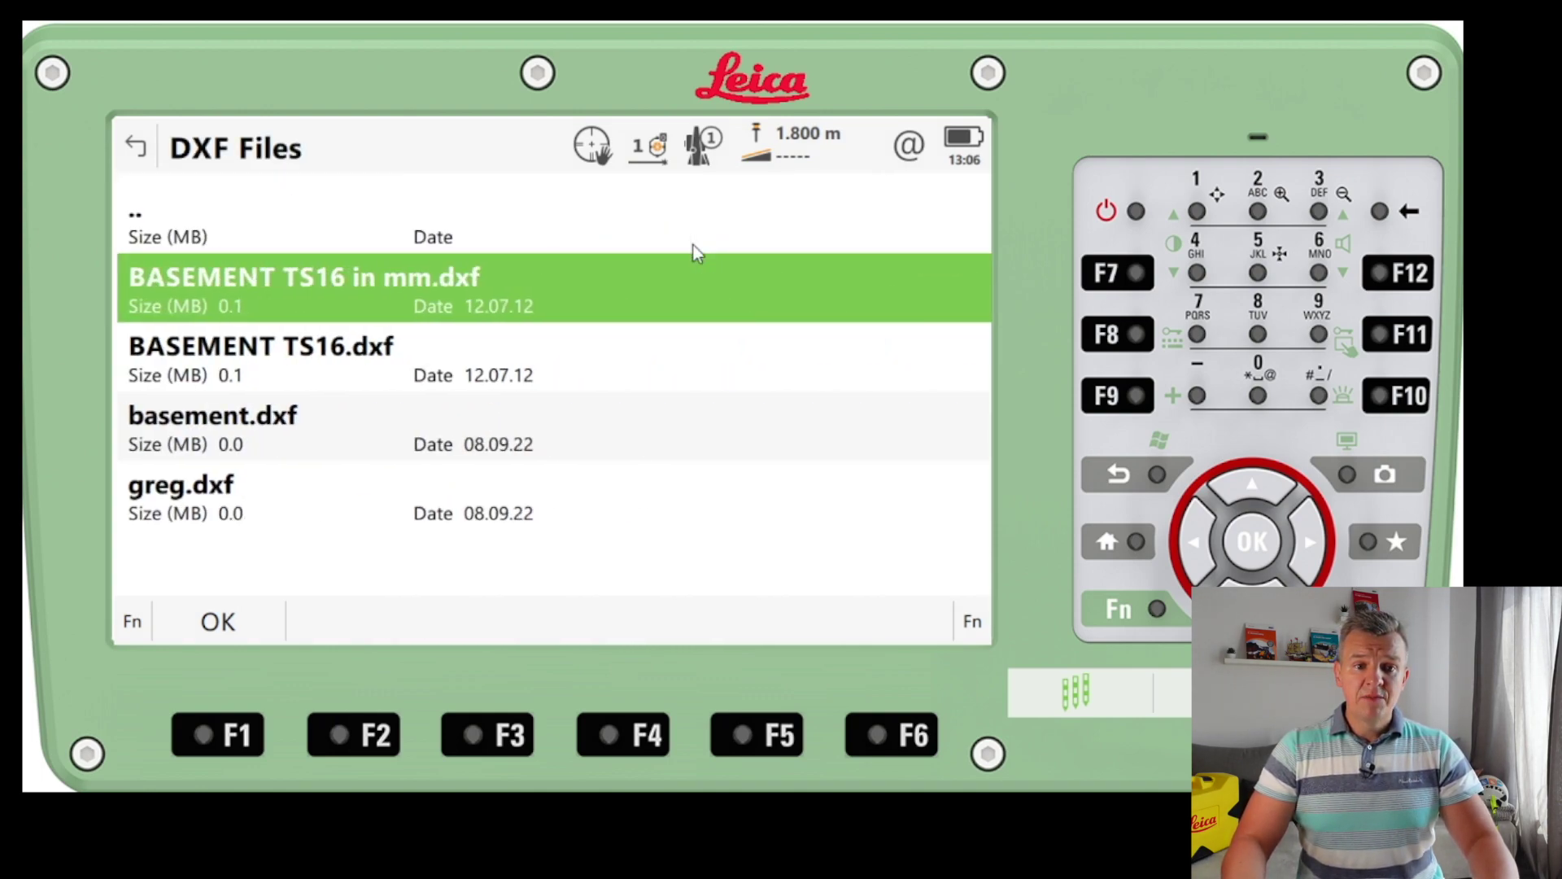
click(278, 356)
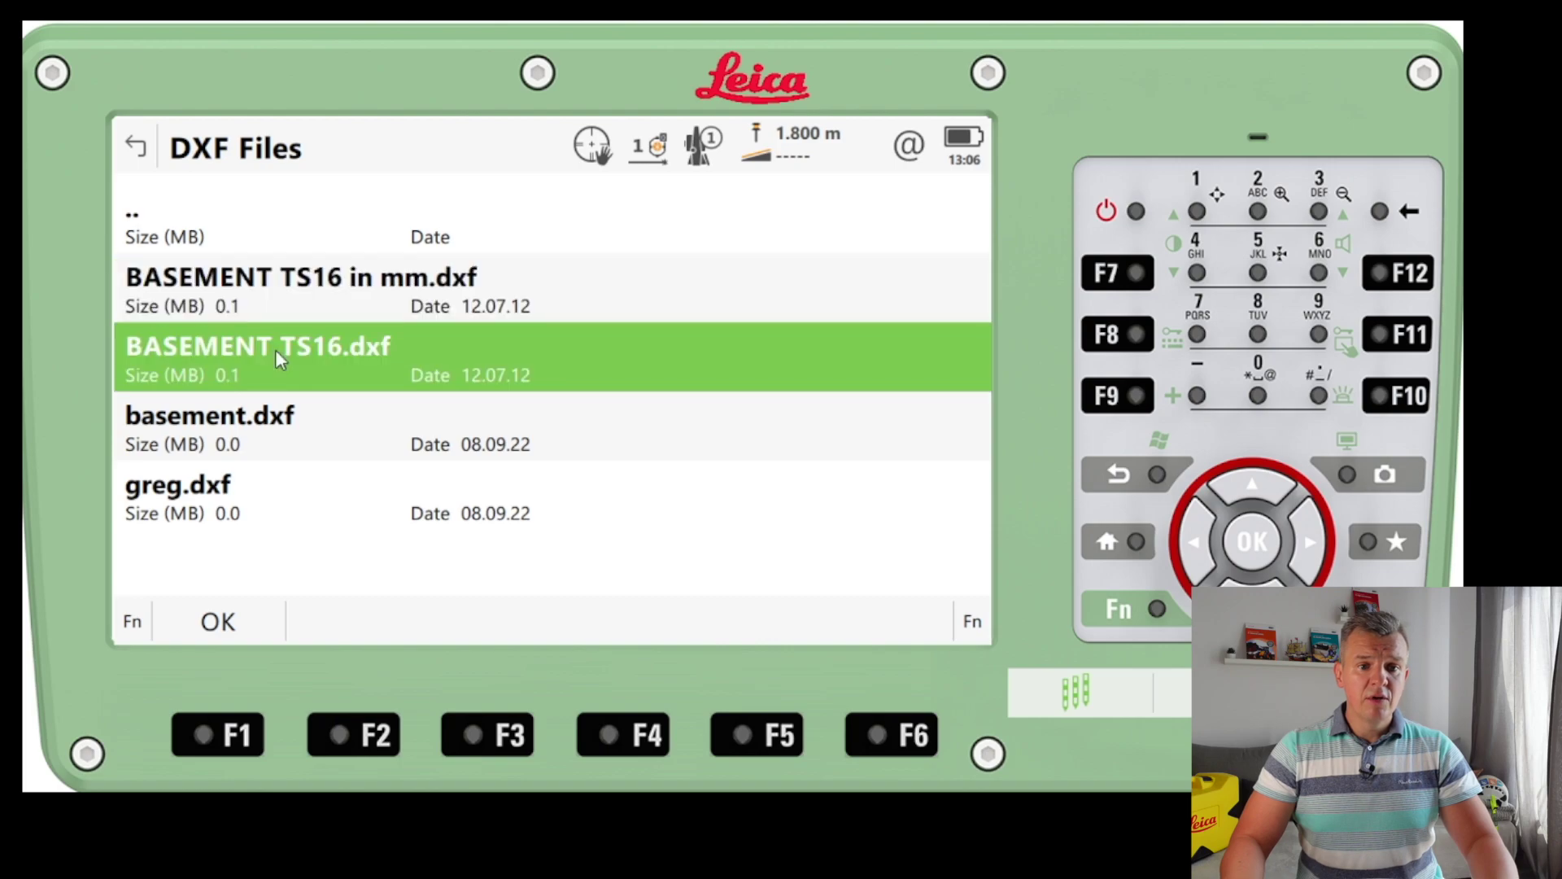
click(245, 608)
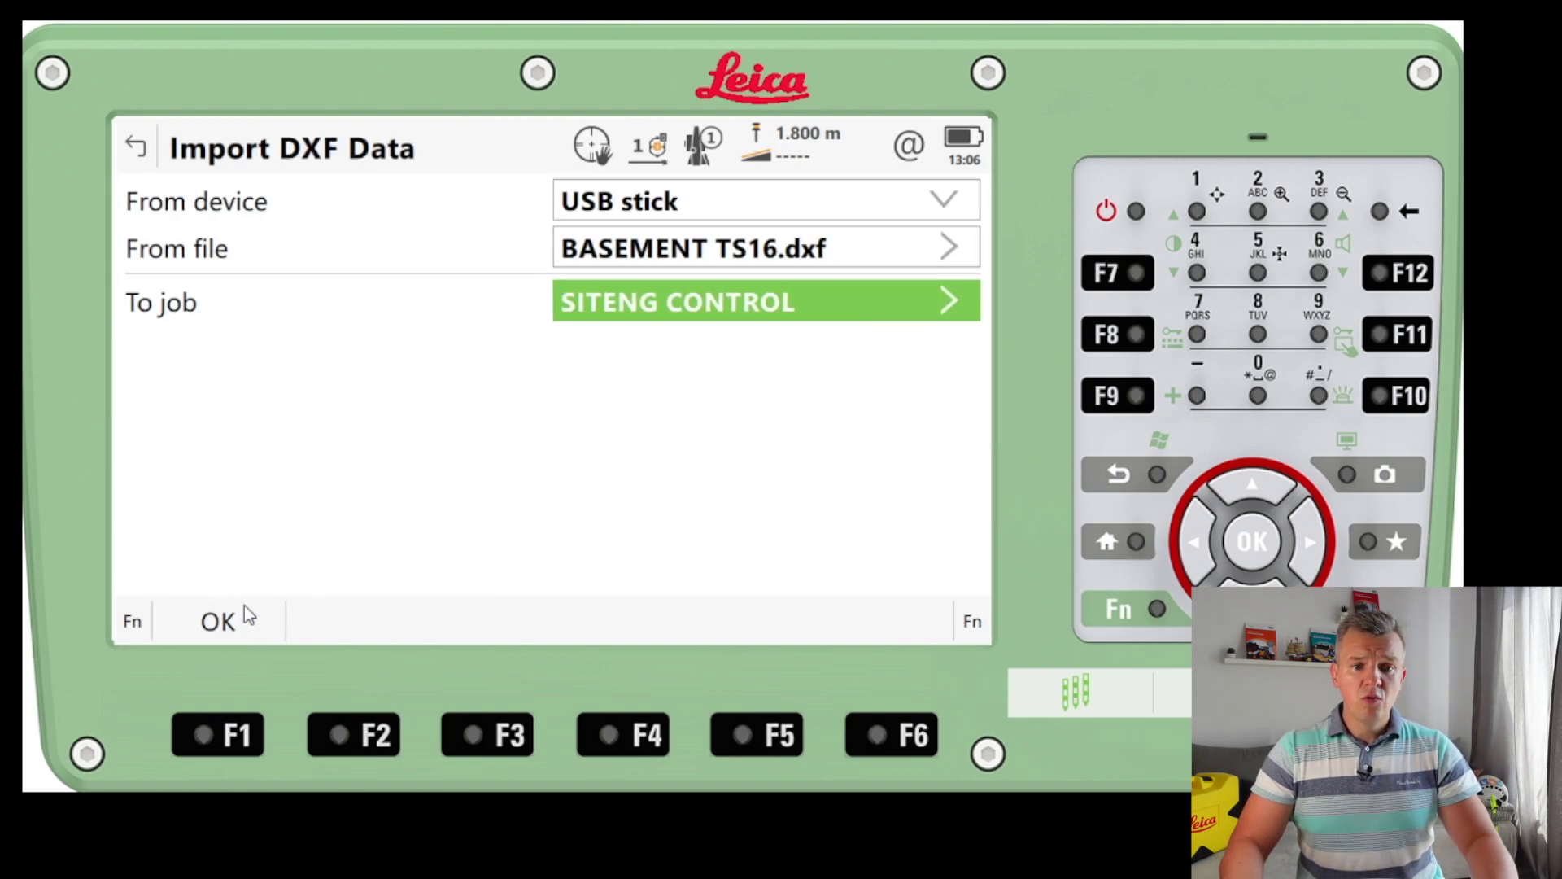
Create a job named BASEMENT in internal memory with the creator's name filled in, and choose it as the import's target job.
click(660, 301)
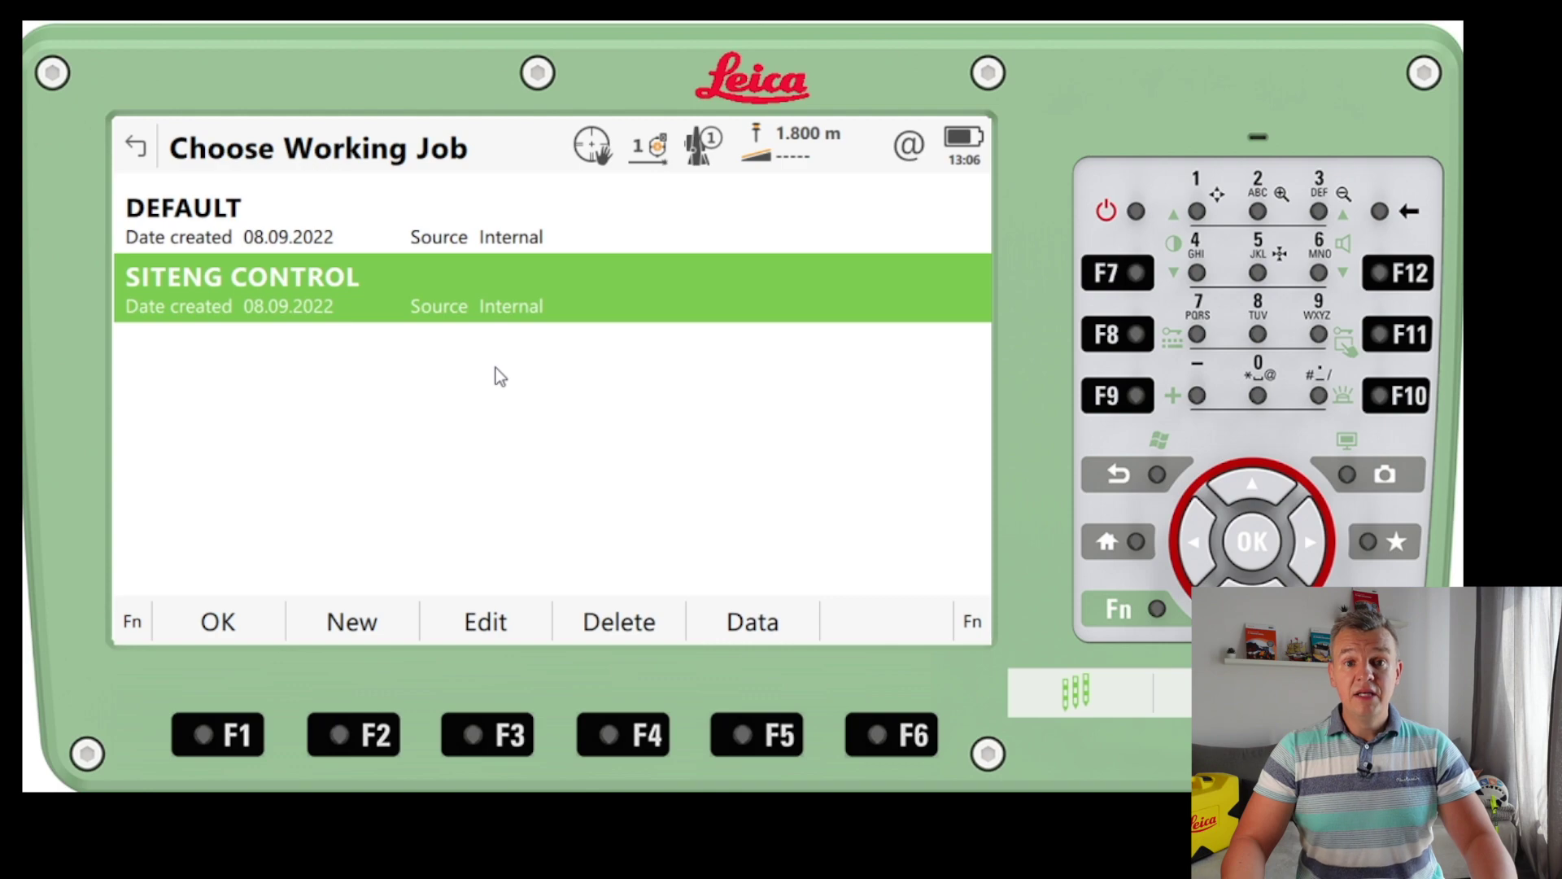
click(364, 623)
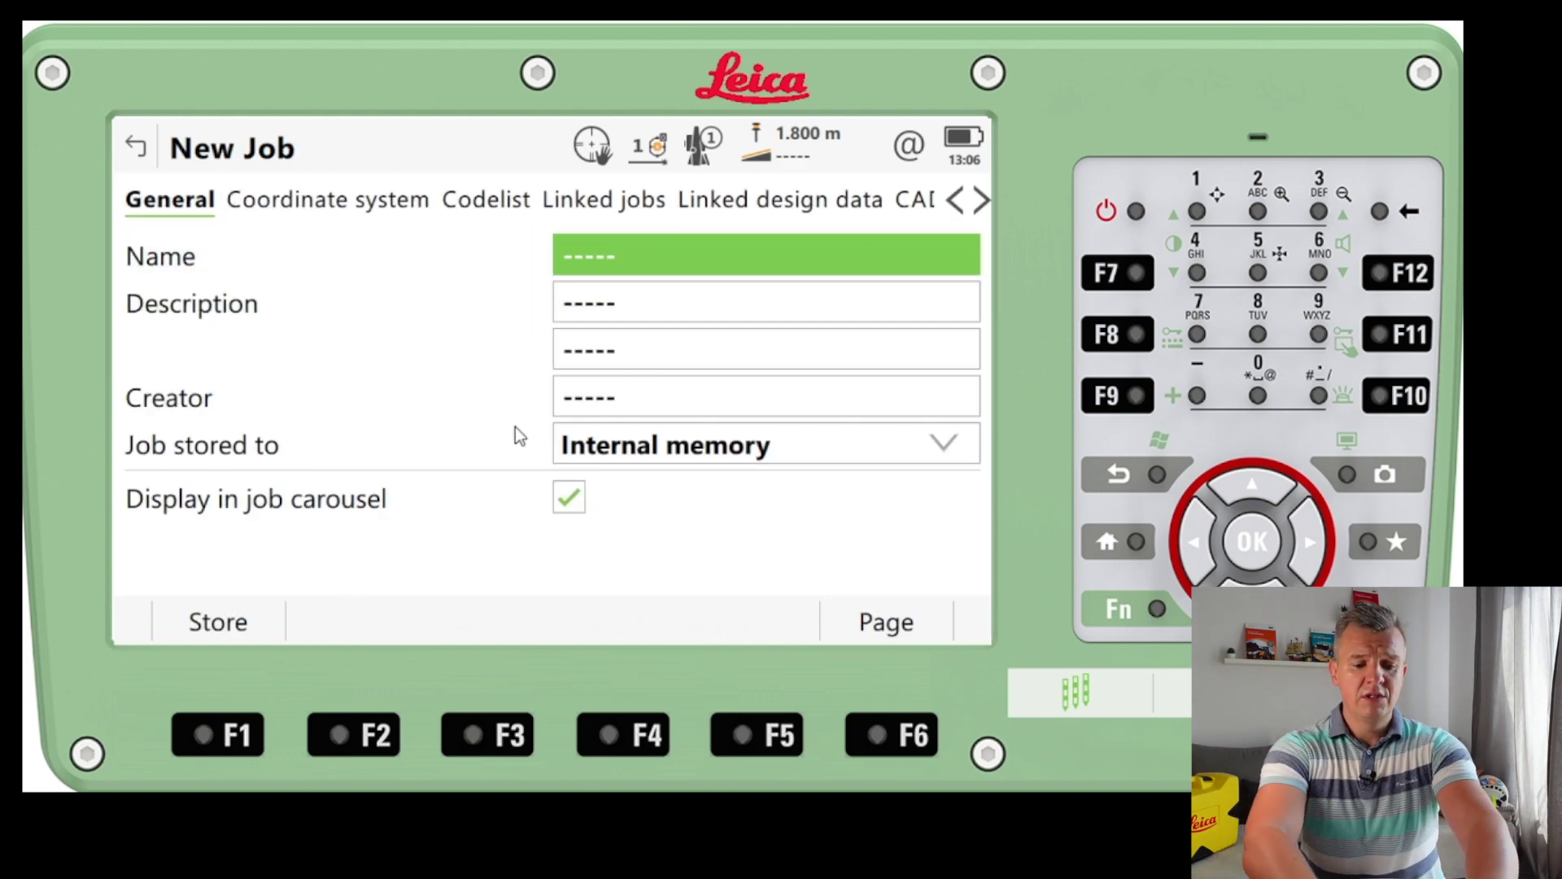
text(BASEMENT)
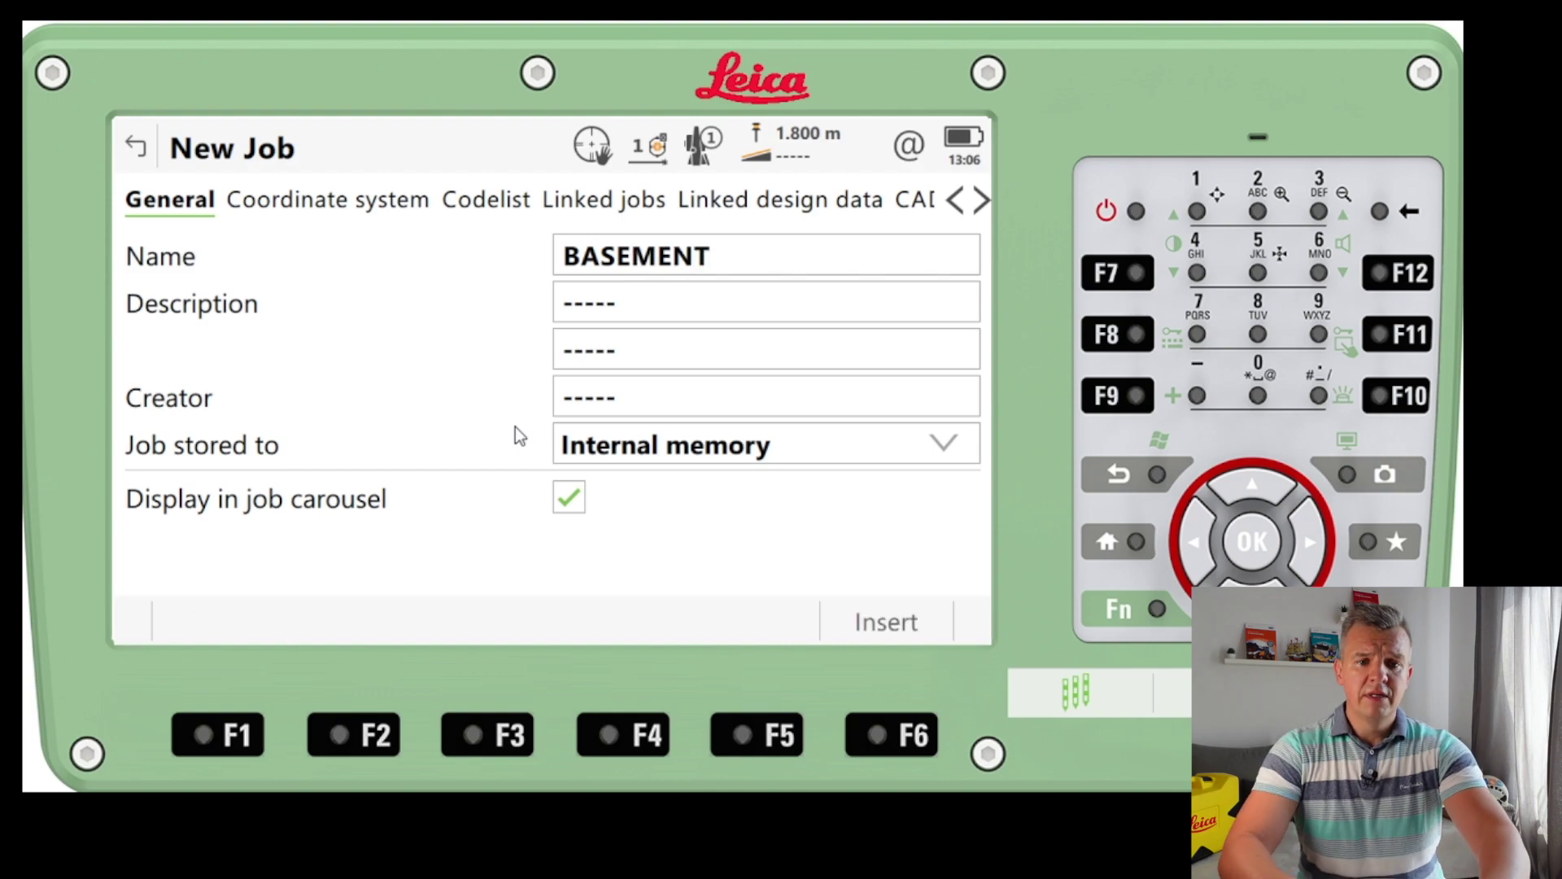
click(603, 402)
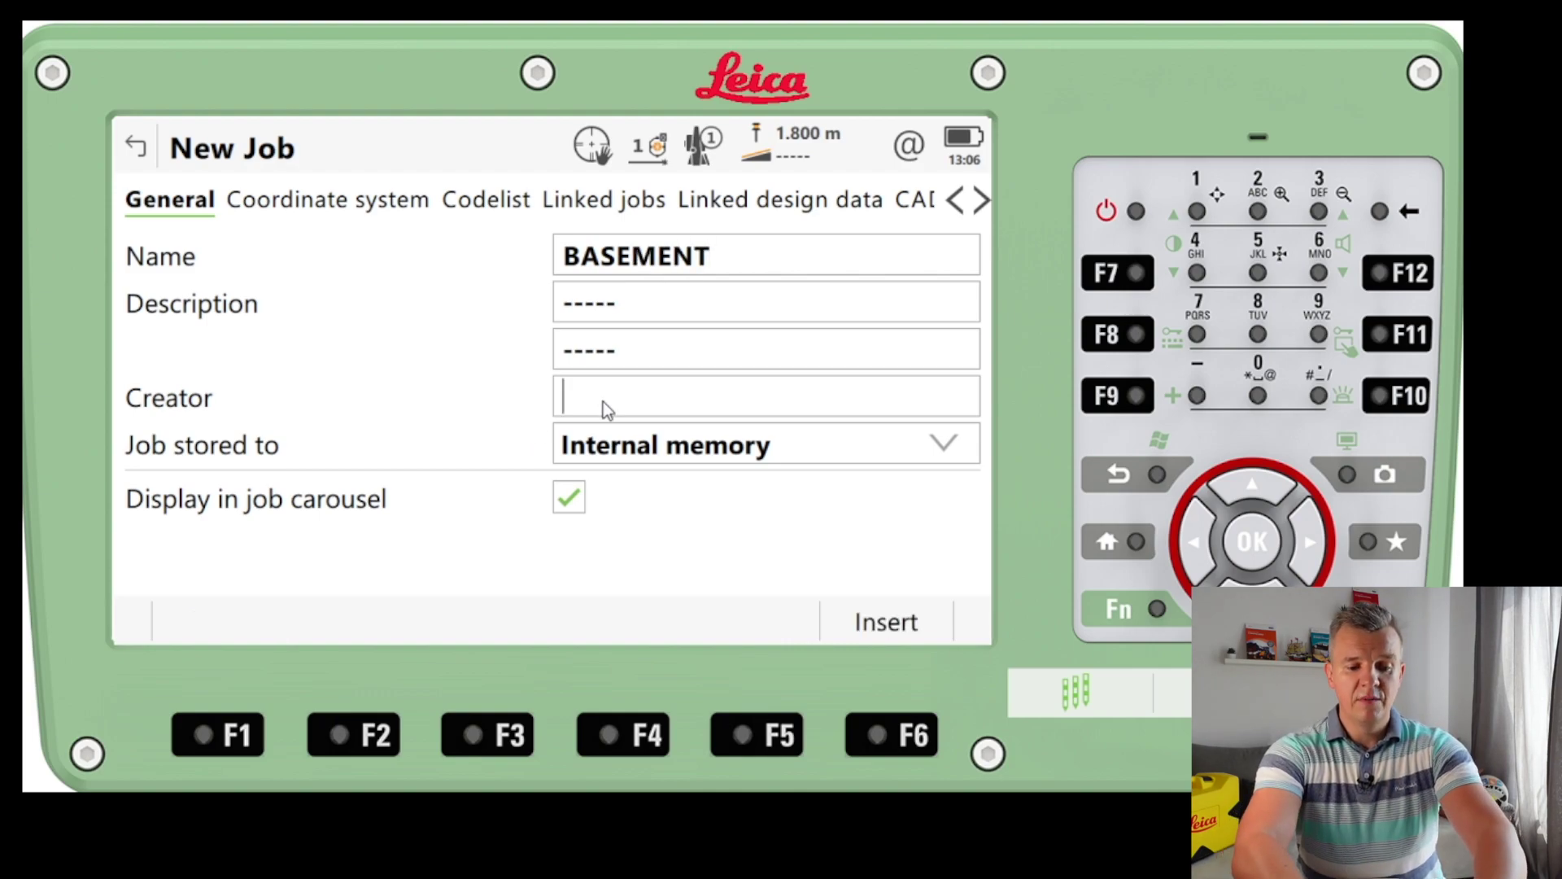
text(GREG)
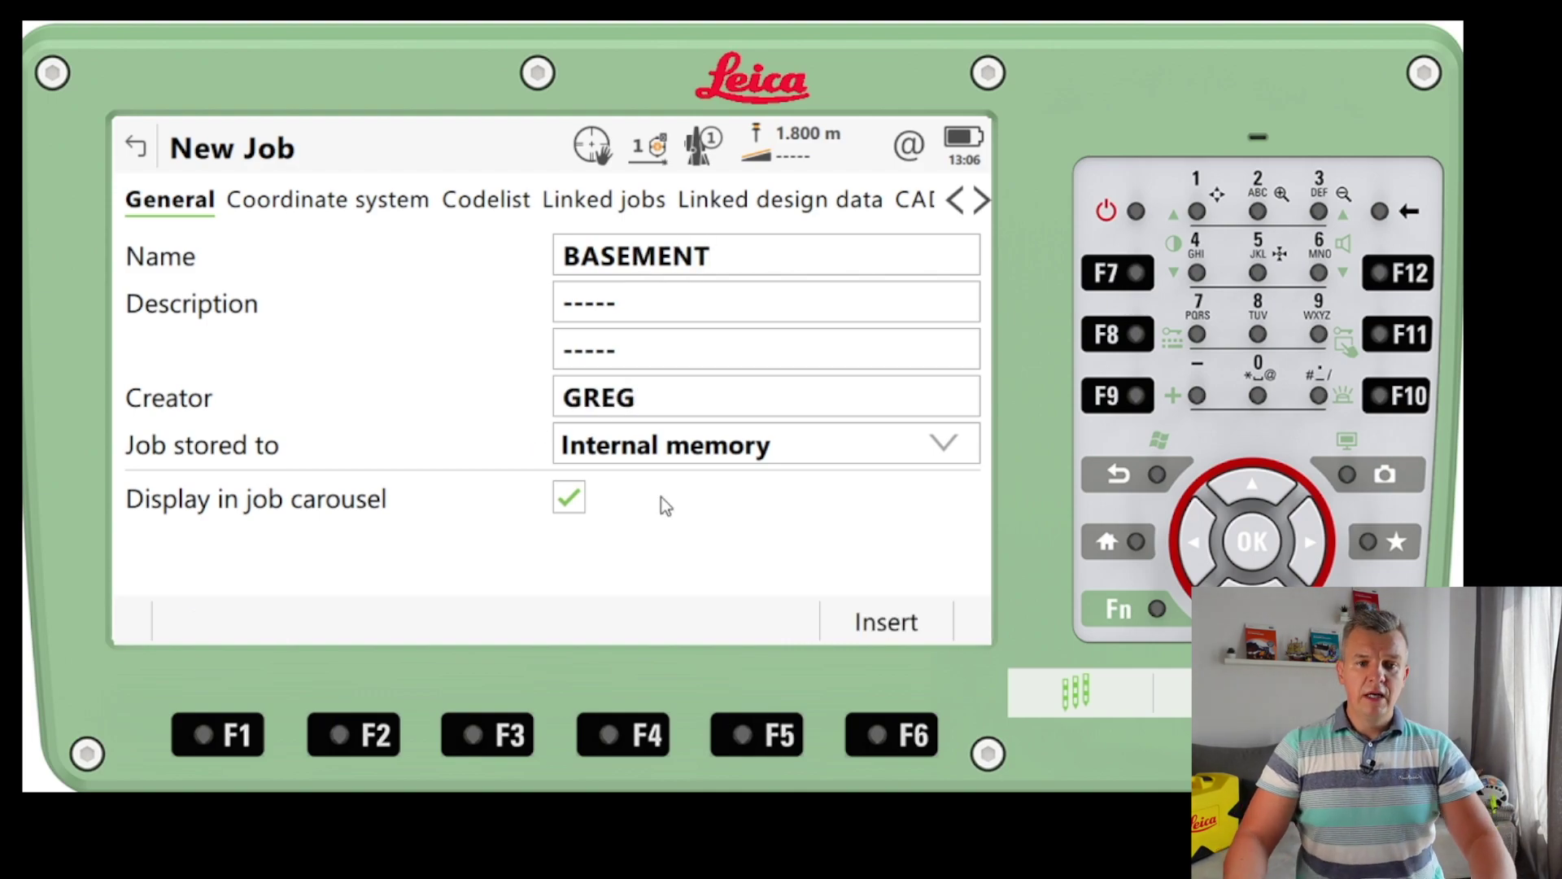
key(Return)
click(248, 615)
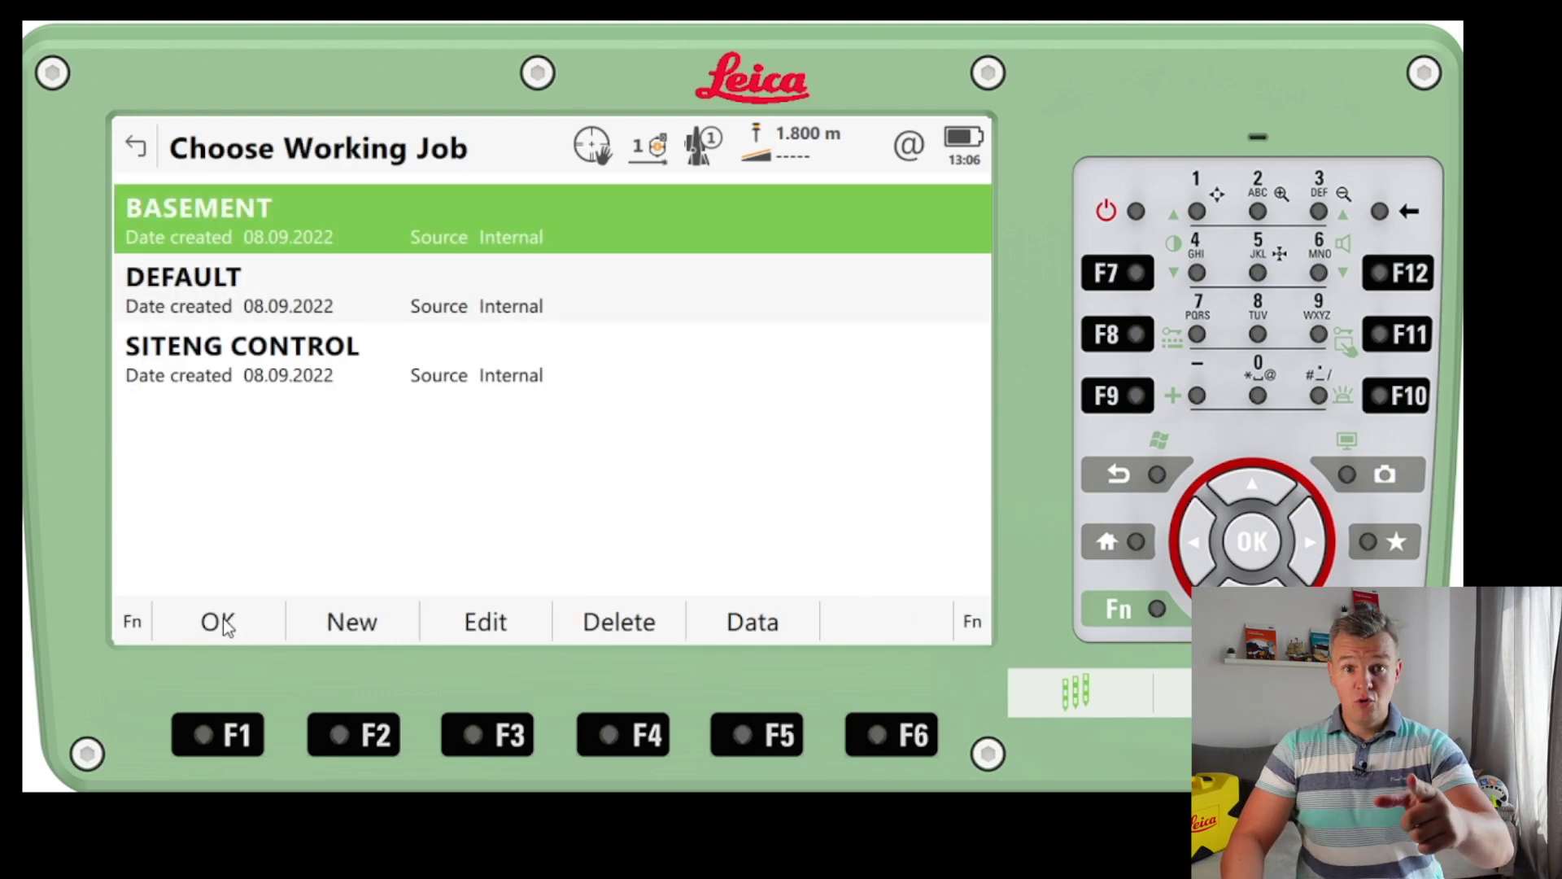
click(220, 622)
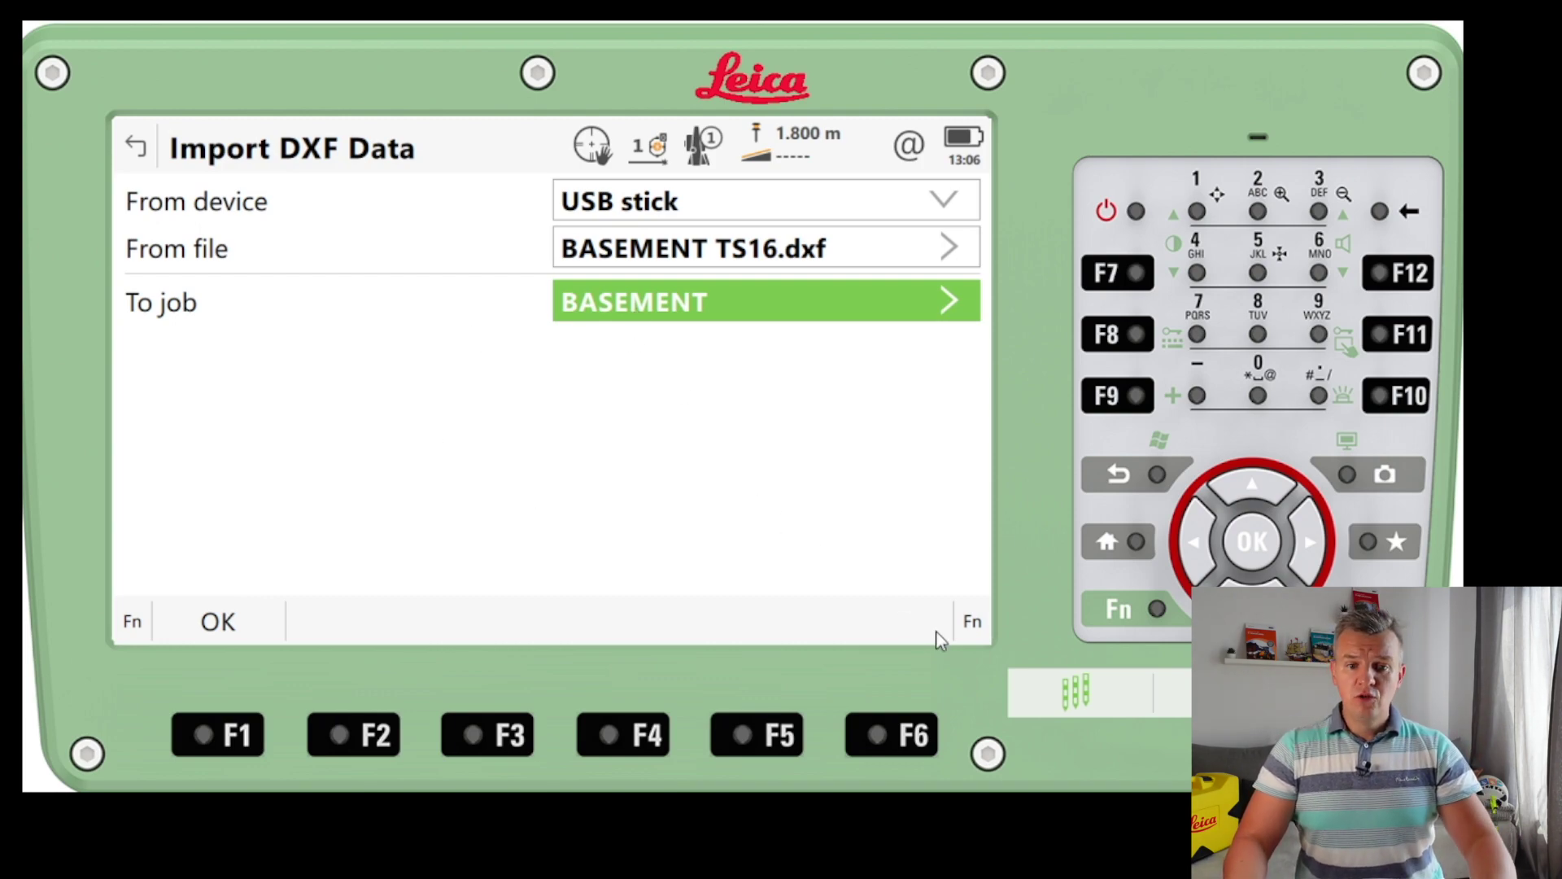
Configure the DXF import settings with Metre (m) as file units and prefixes B for blocks, P for points and L for lines.
click(983, 624)
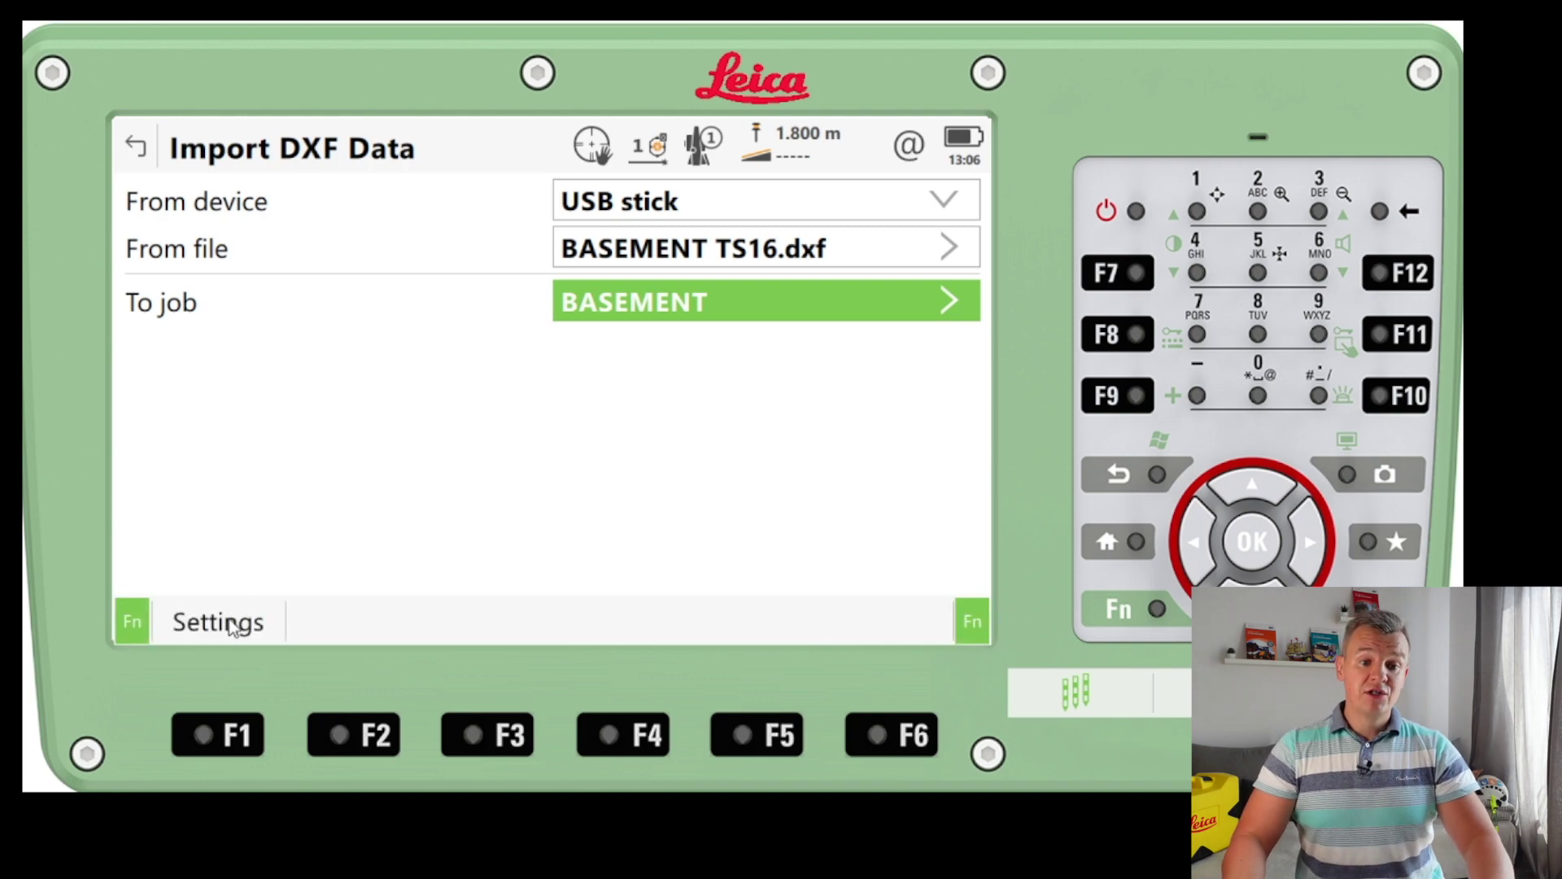
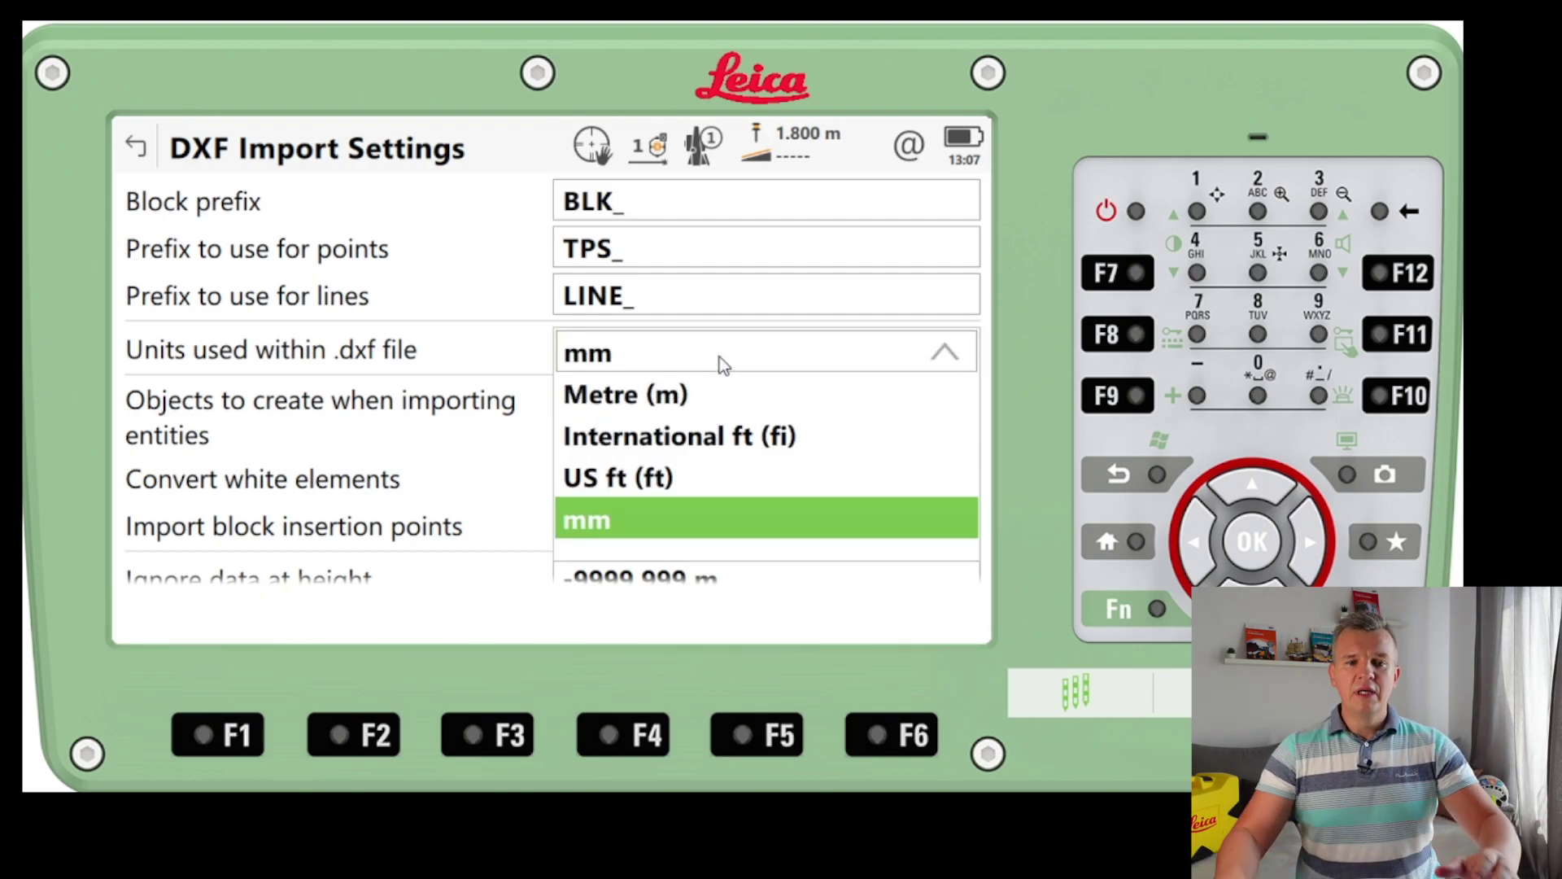
click(663, 395)
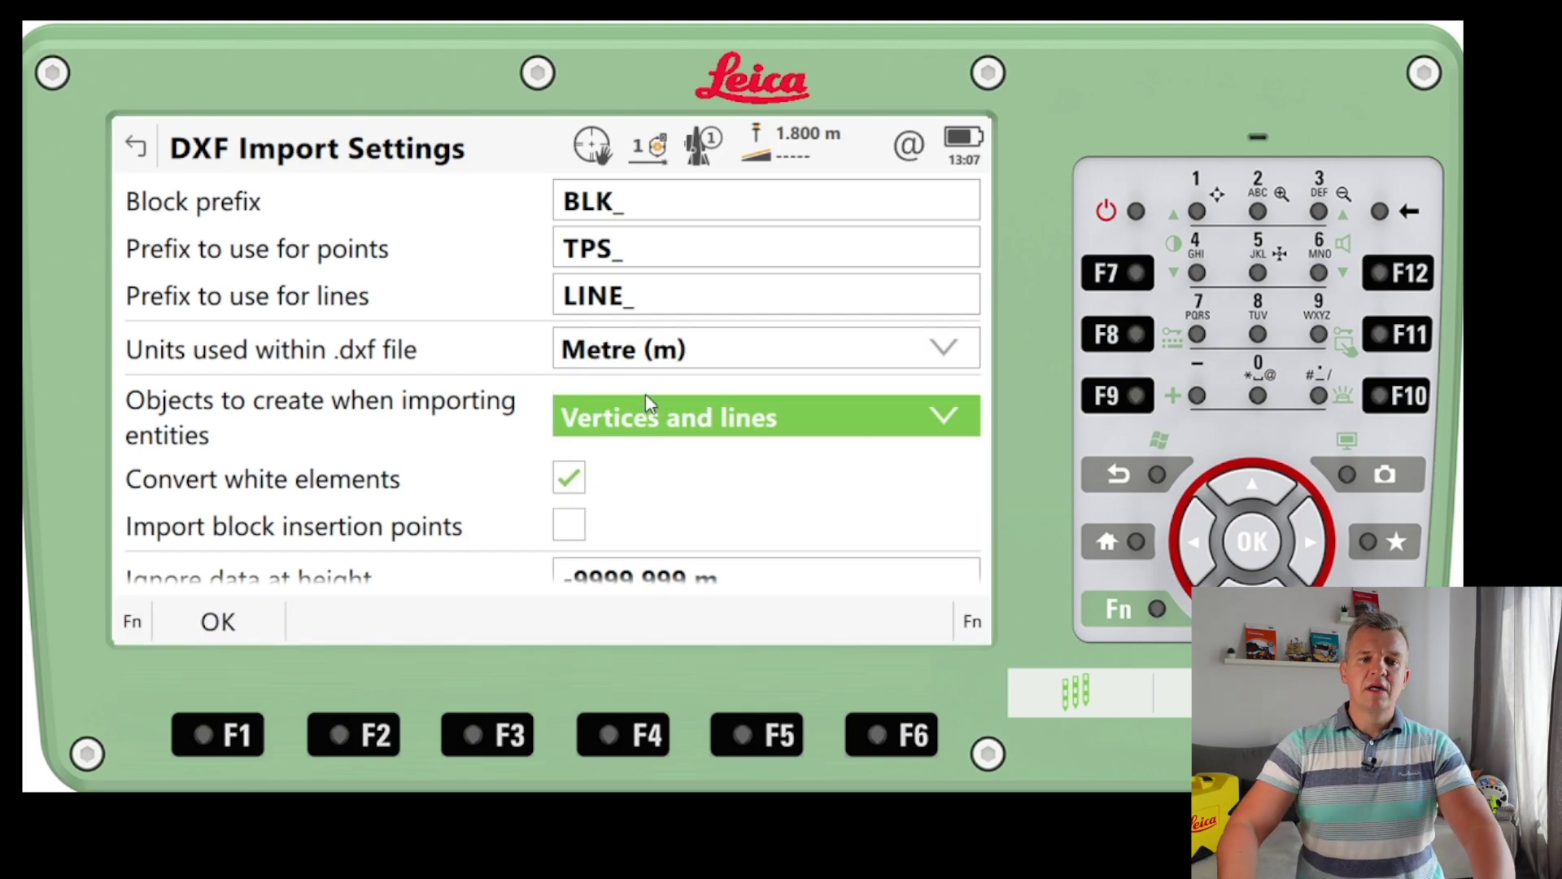
click(643, 209)
text(B)
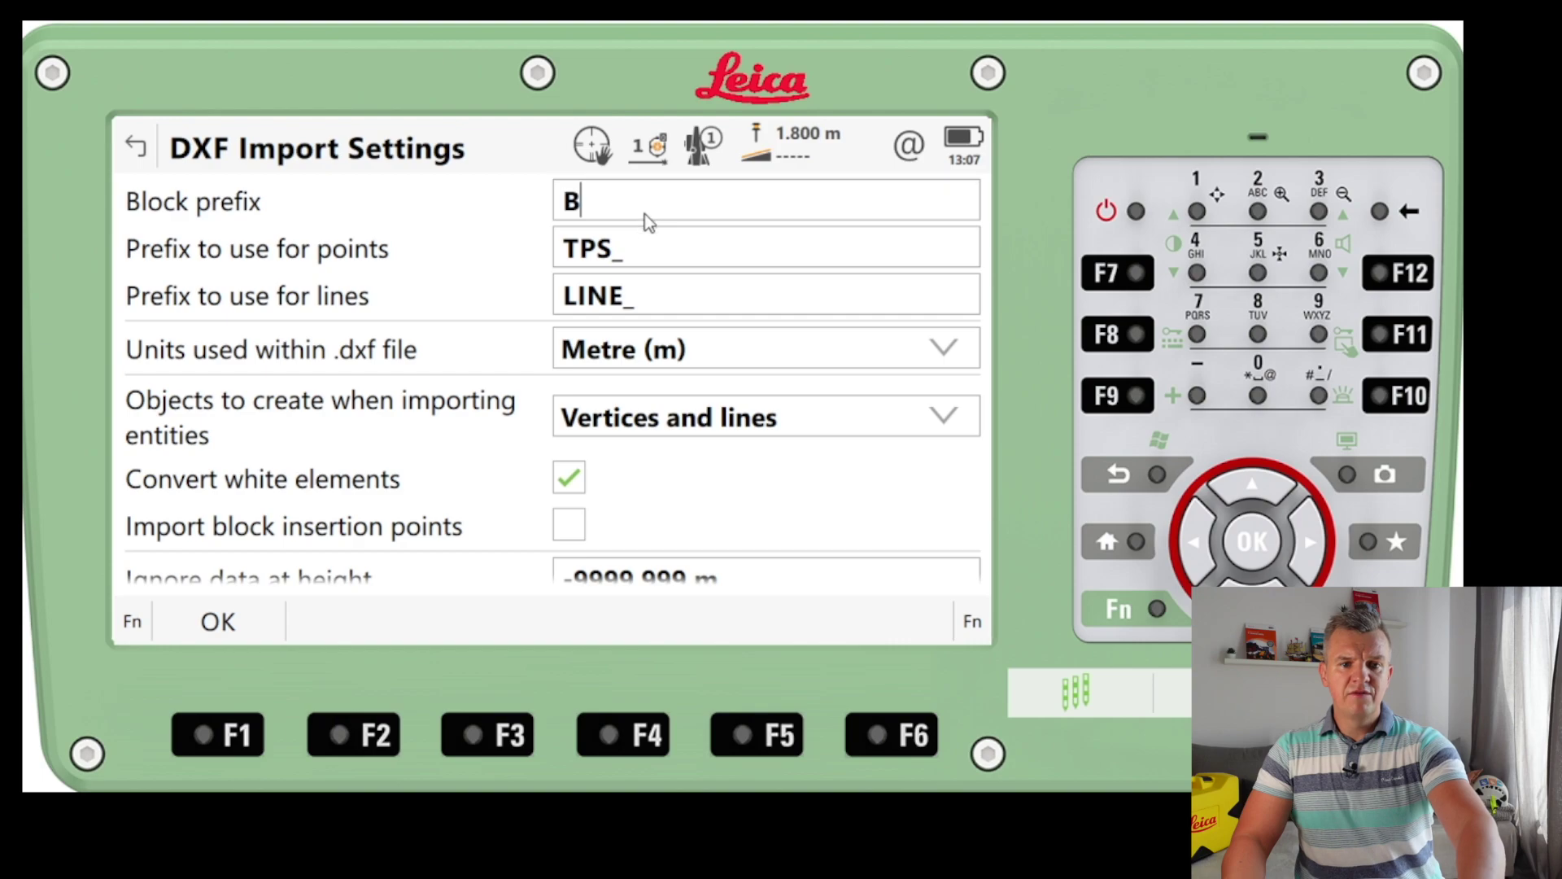
click(644, 249)
text(P)
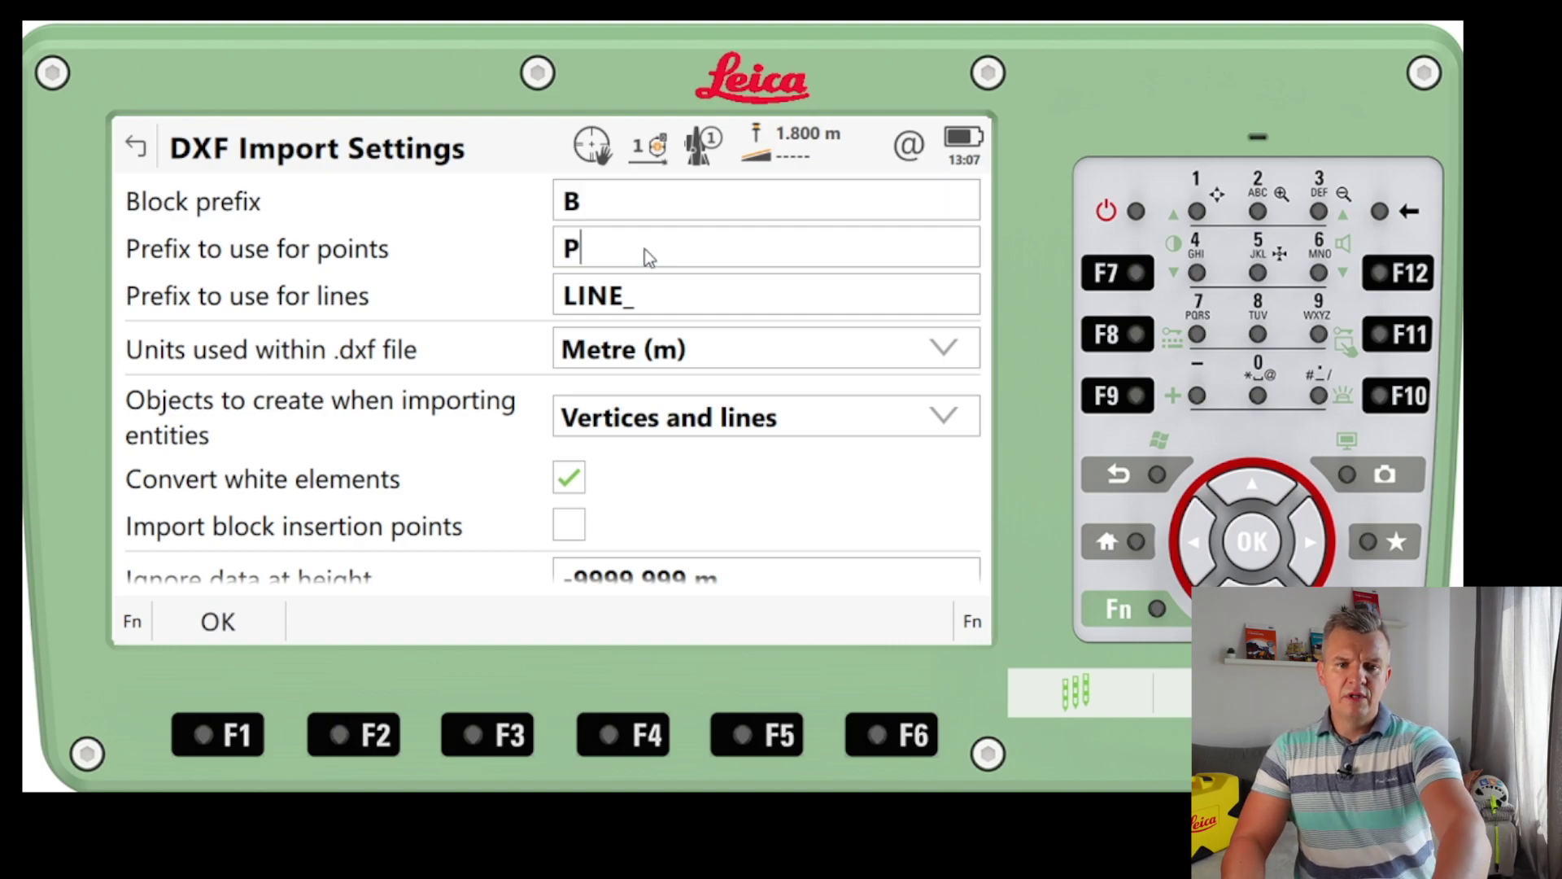
click(648, 296)
text(L)
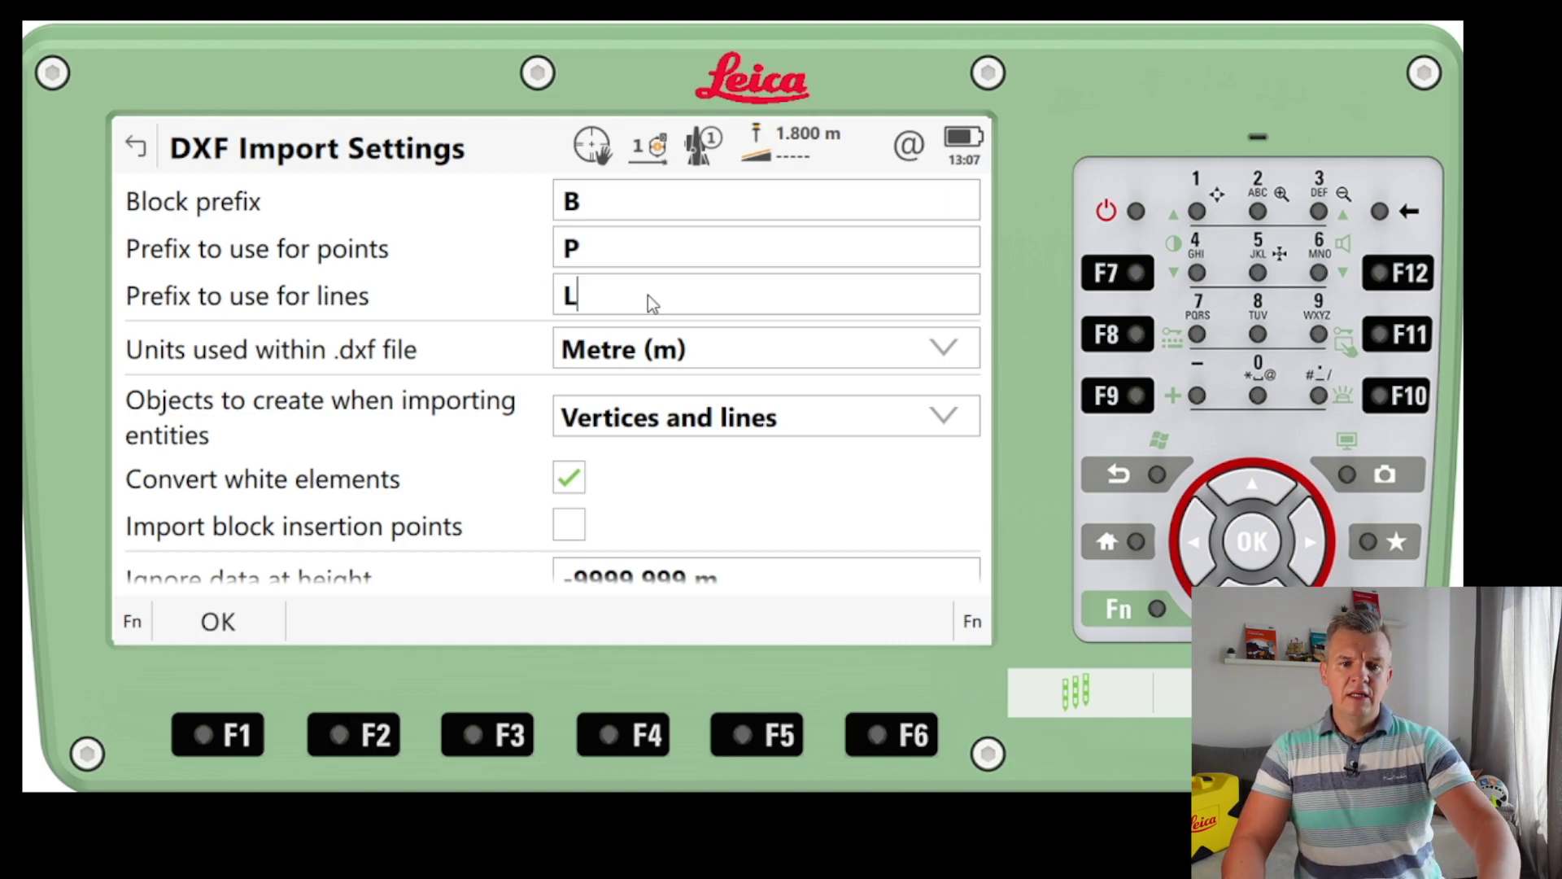
scroll(722, 426, down, 1)
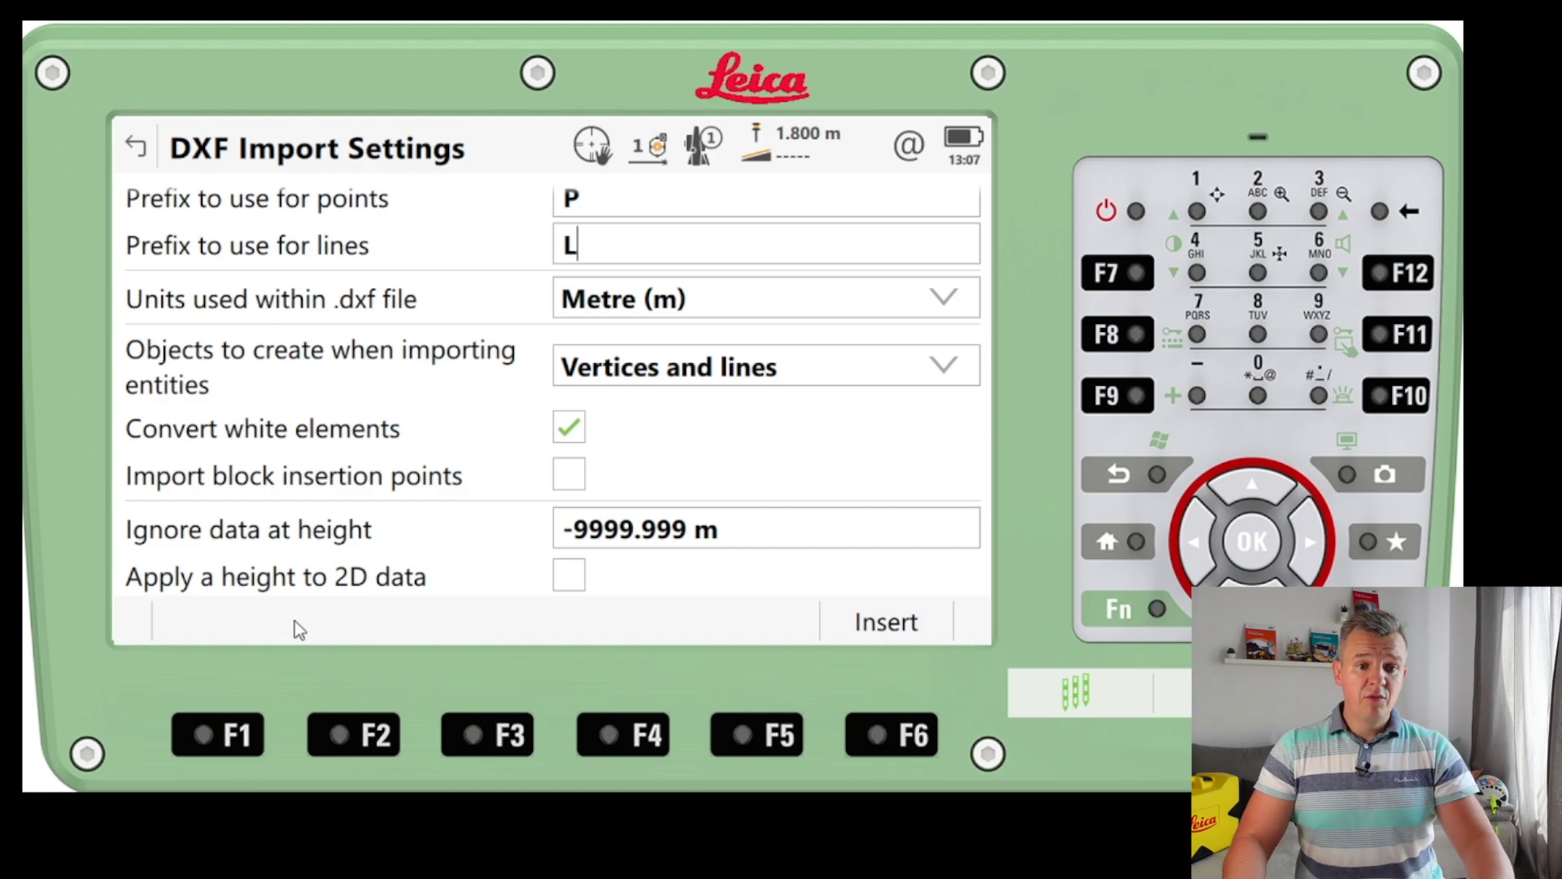
scroll(578, 462, up, 1)
scroll(550, 485, down, 1)
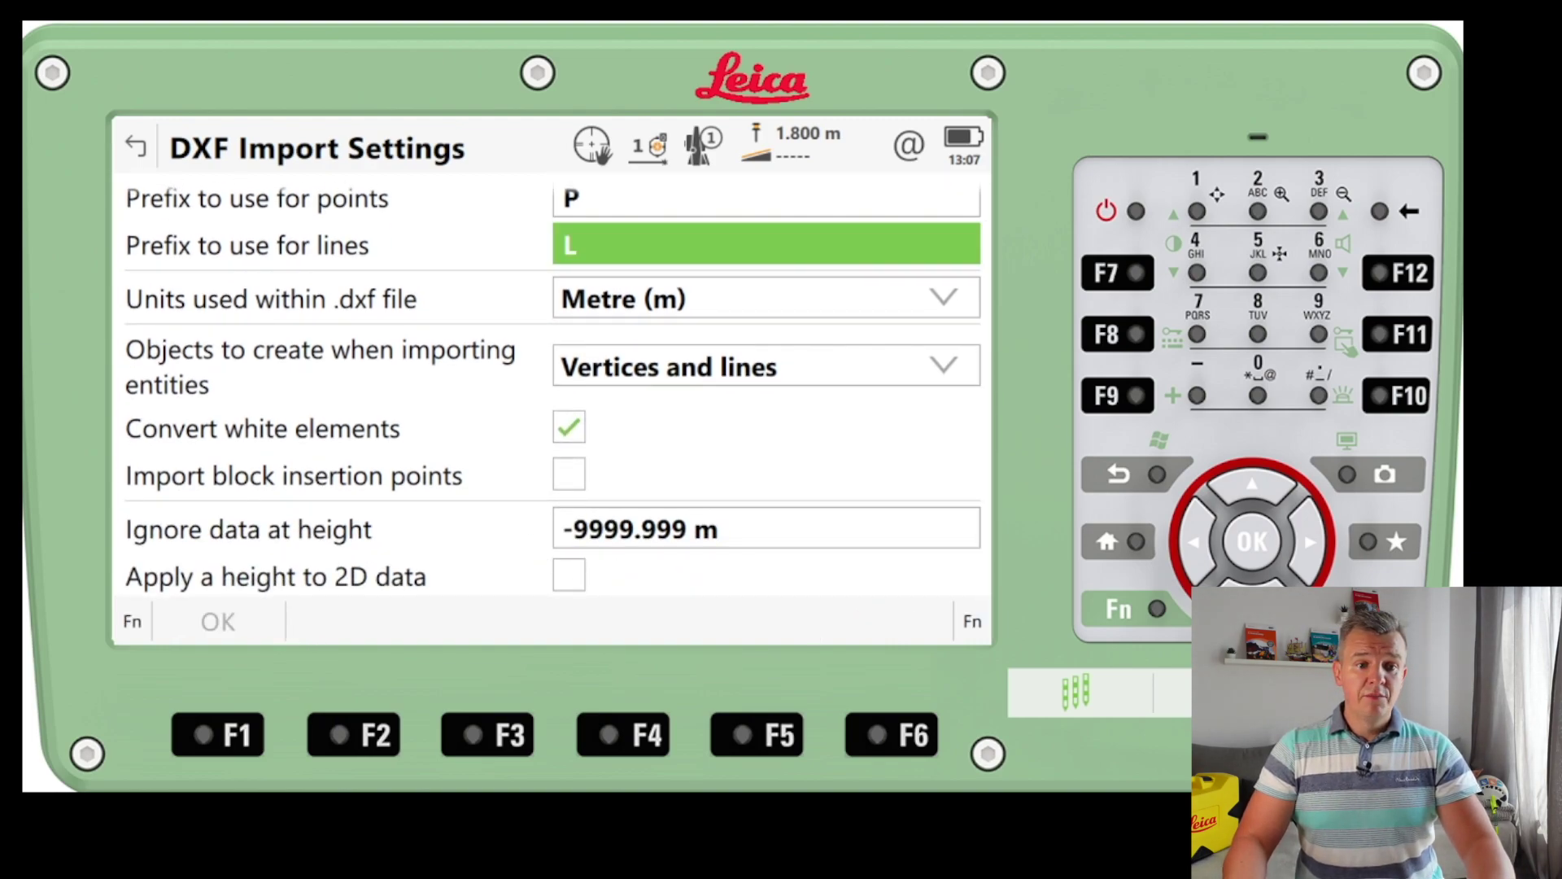
click(232, 622)
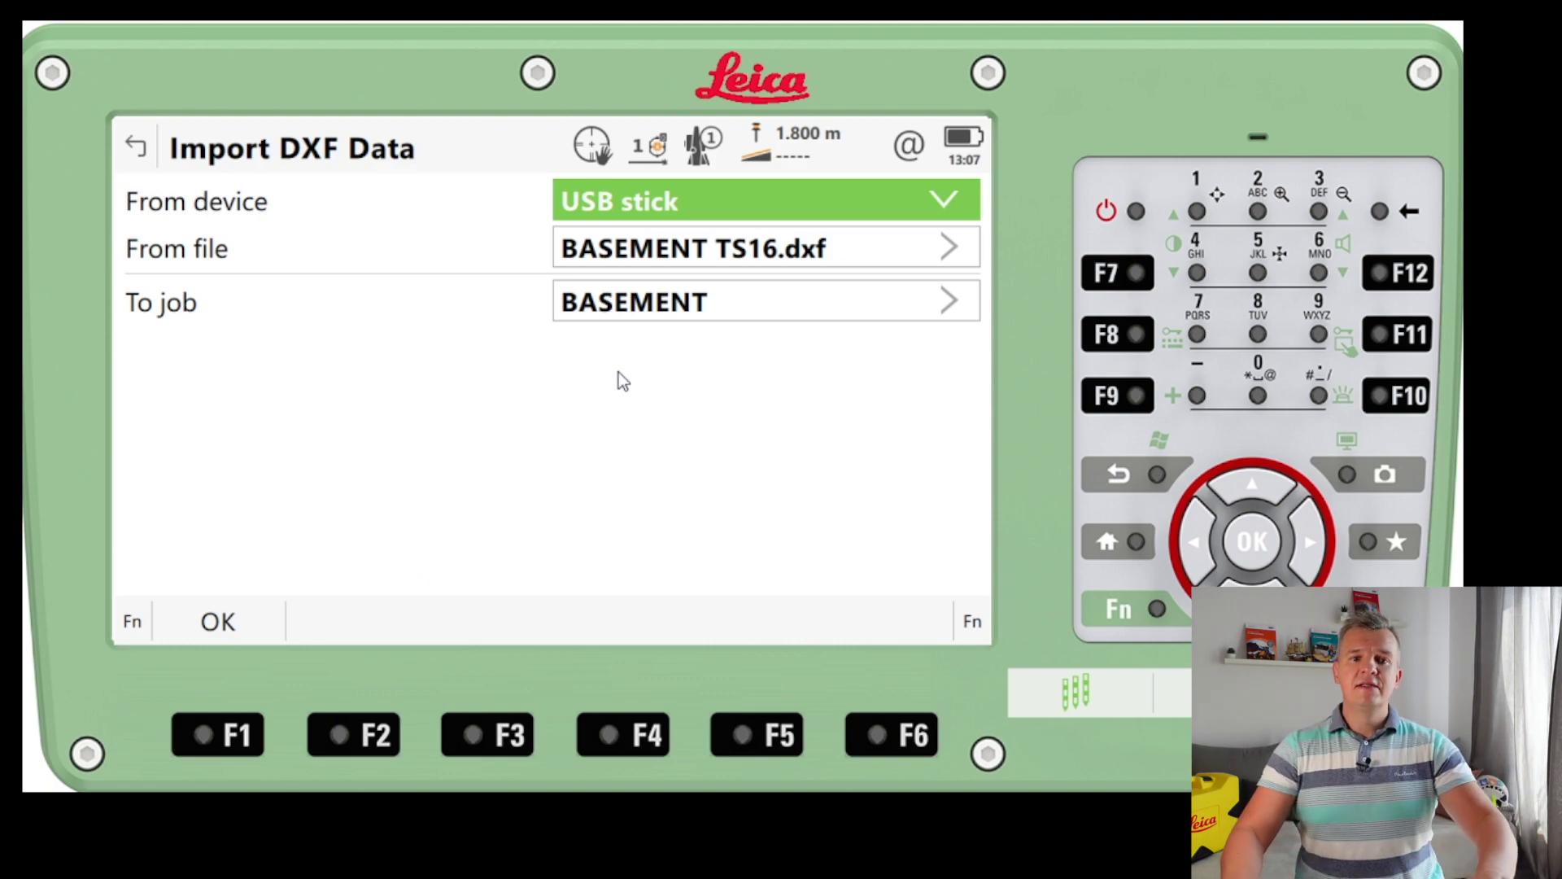
Import BASEMENT TS16.dxf into the BASEMENT job without importing any more data.
click(234, 626)
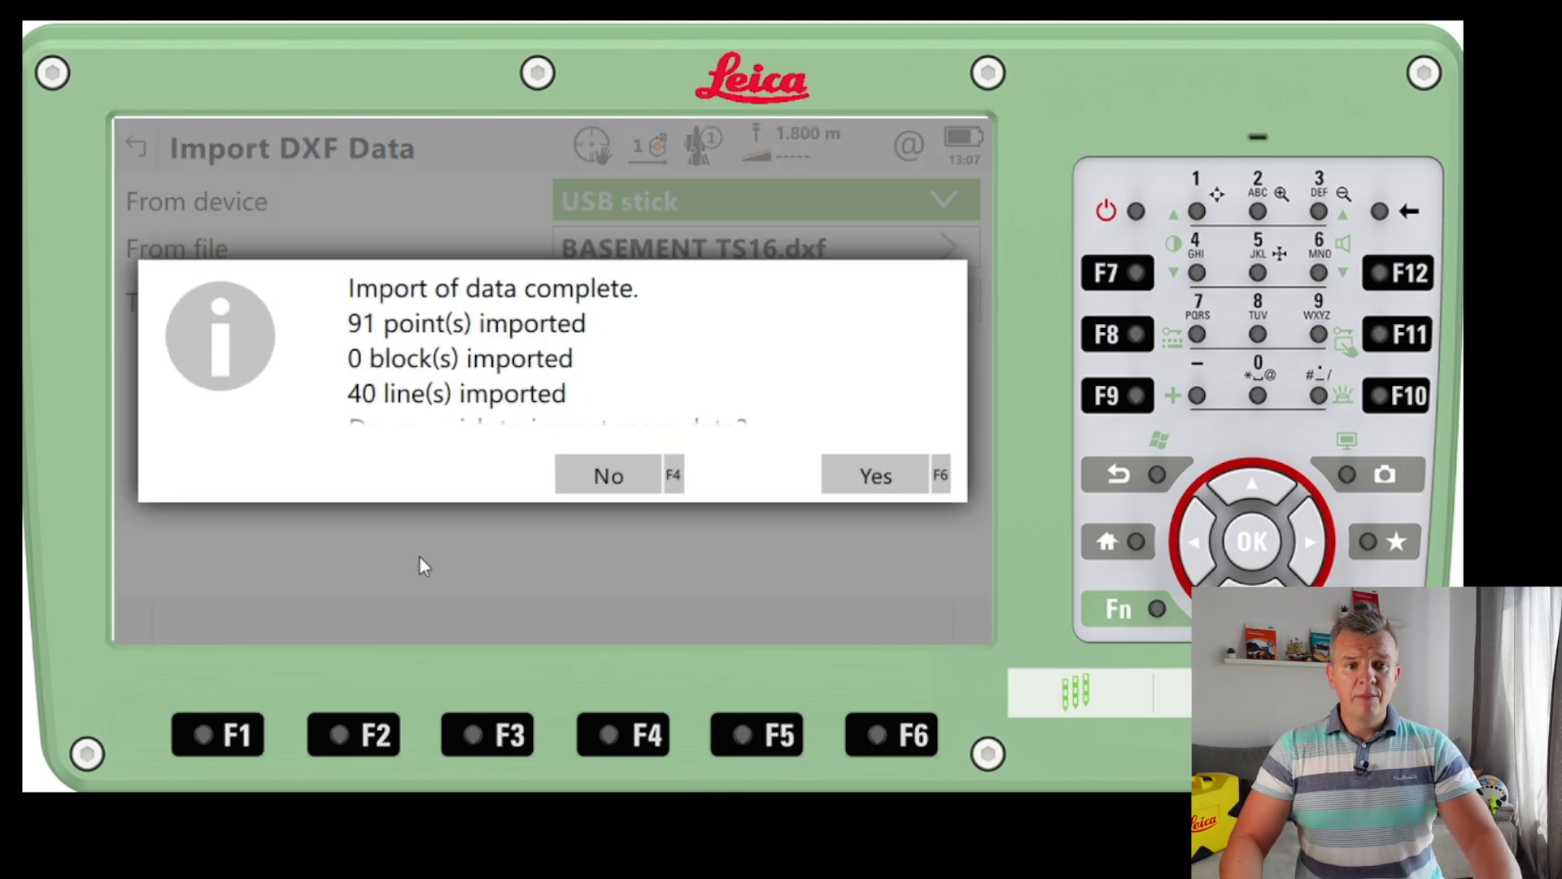
click(597, 464)
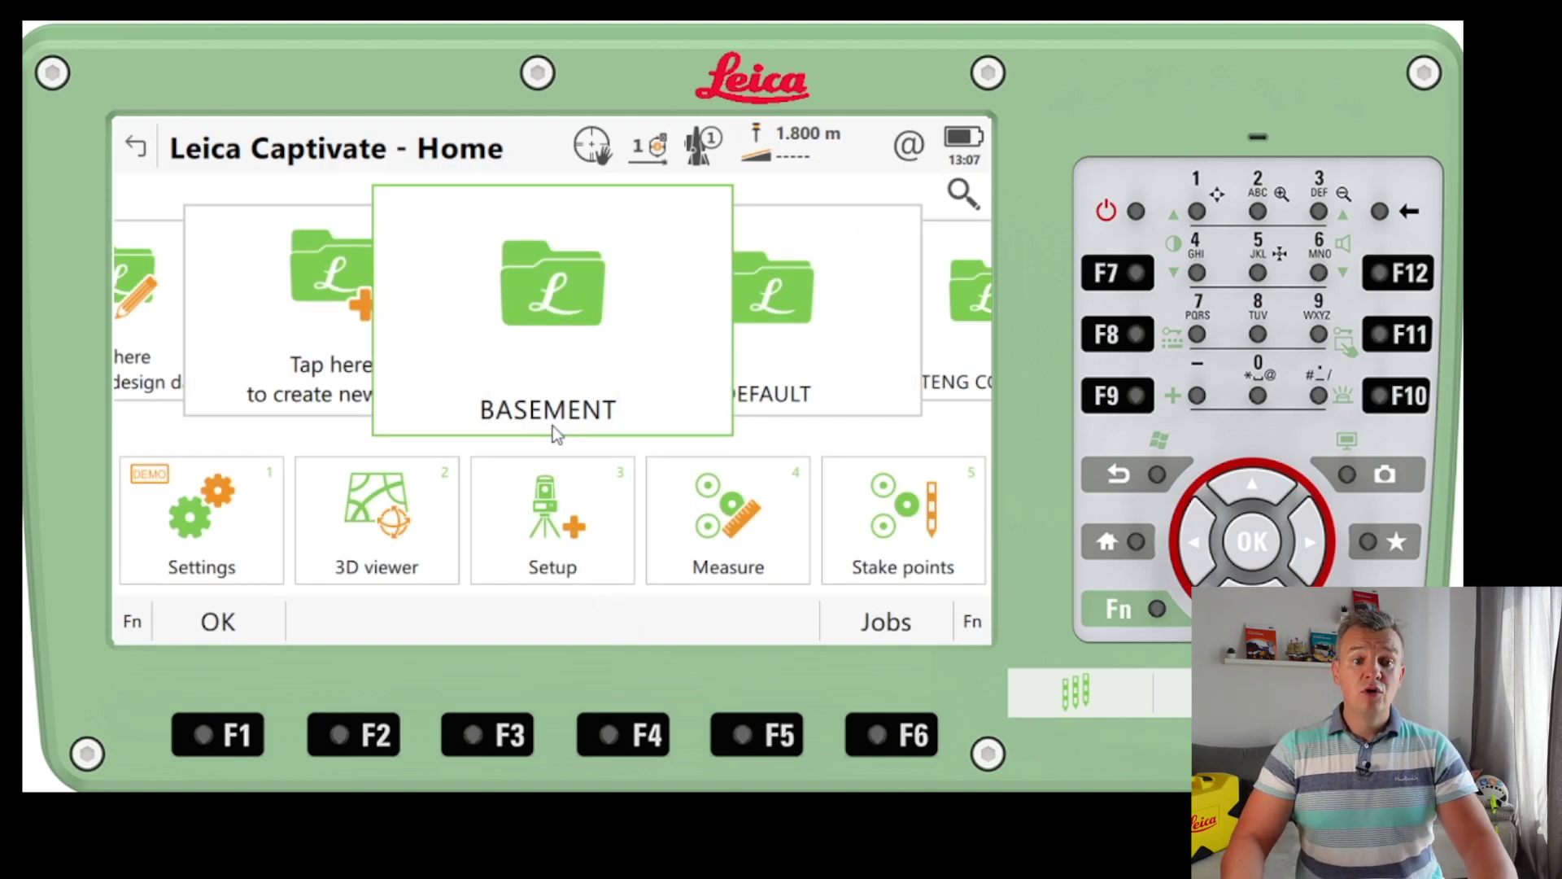
Review the imported points and lines in the BASEMENT job's data.
click(535, 341)
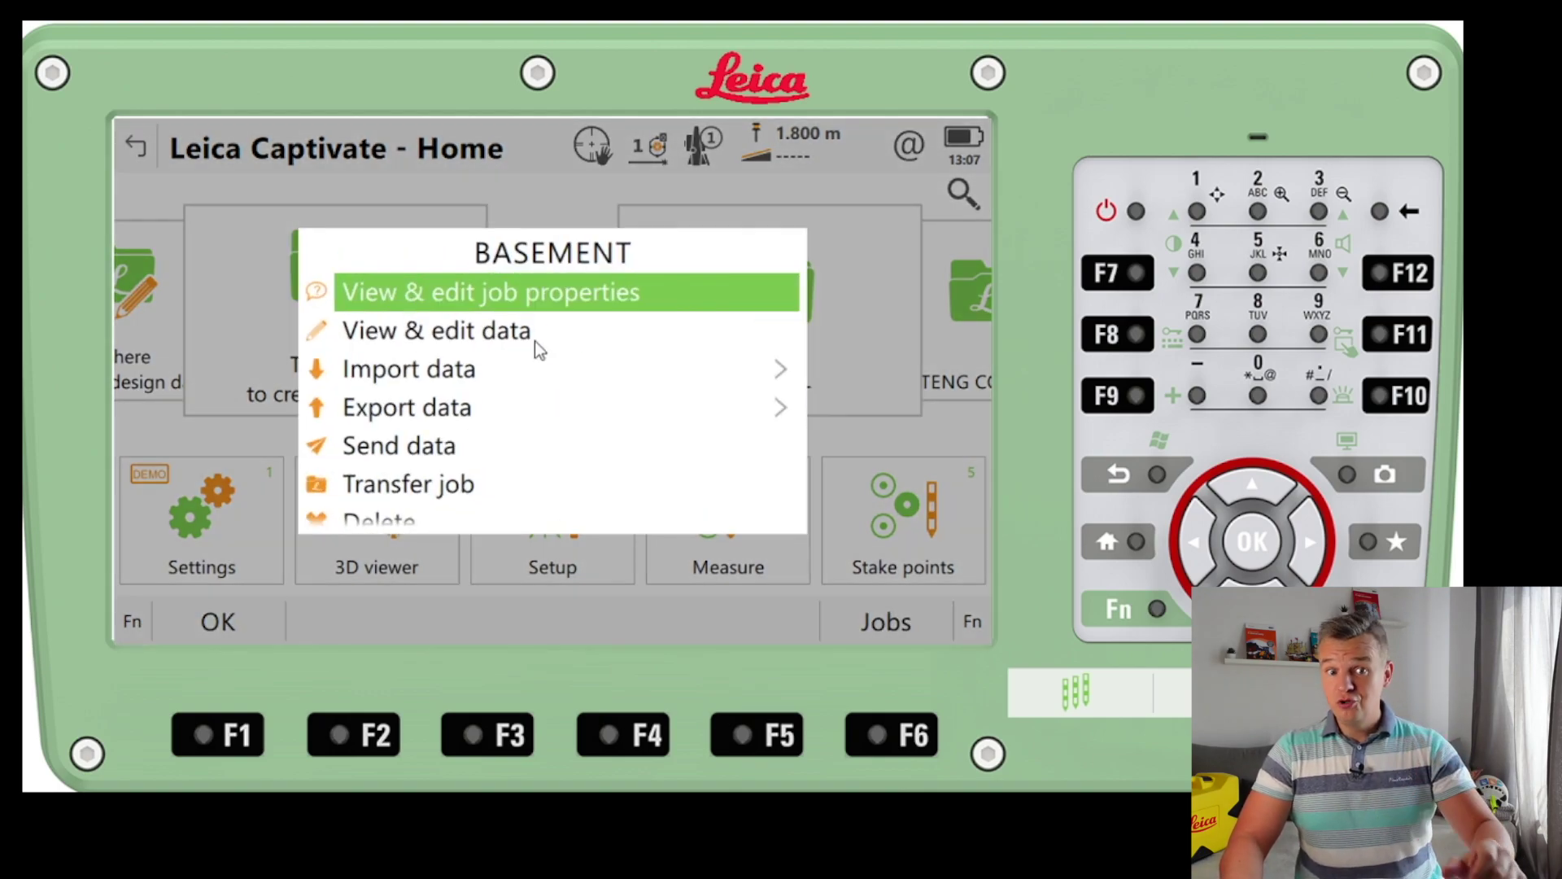
click(502, 328)
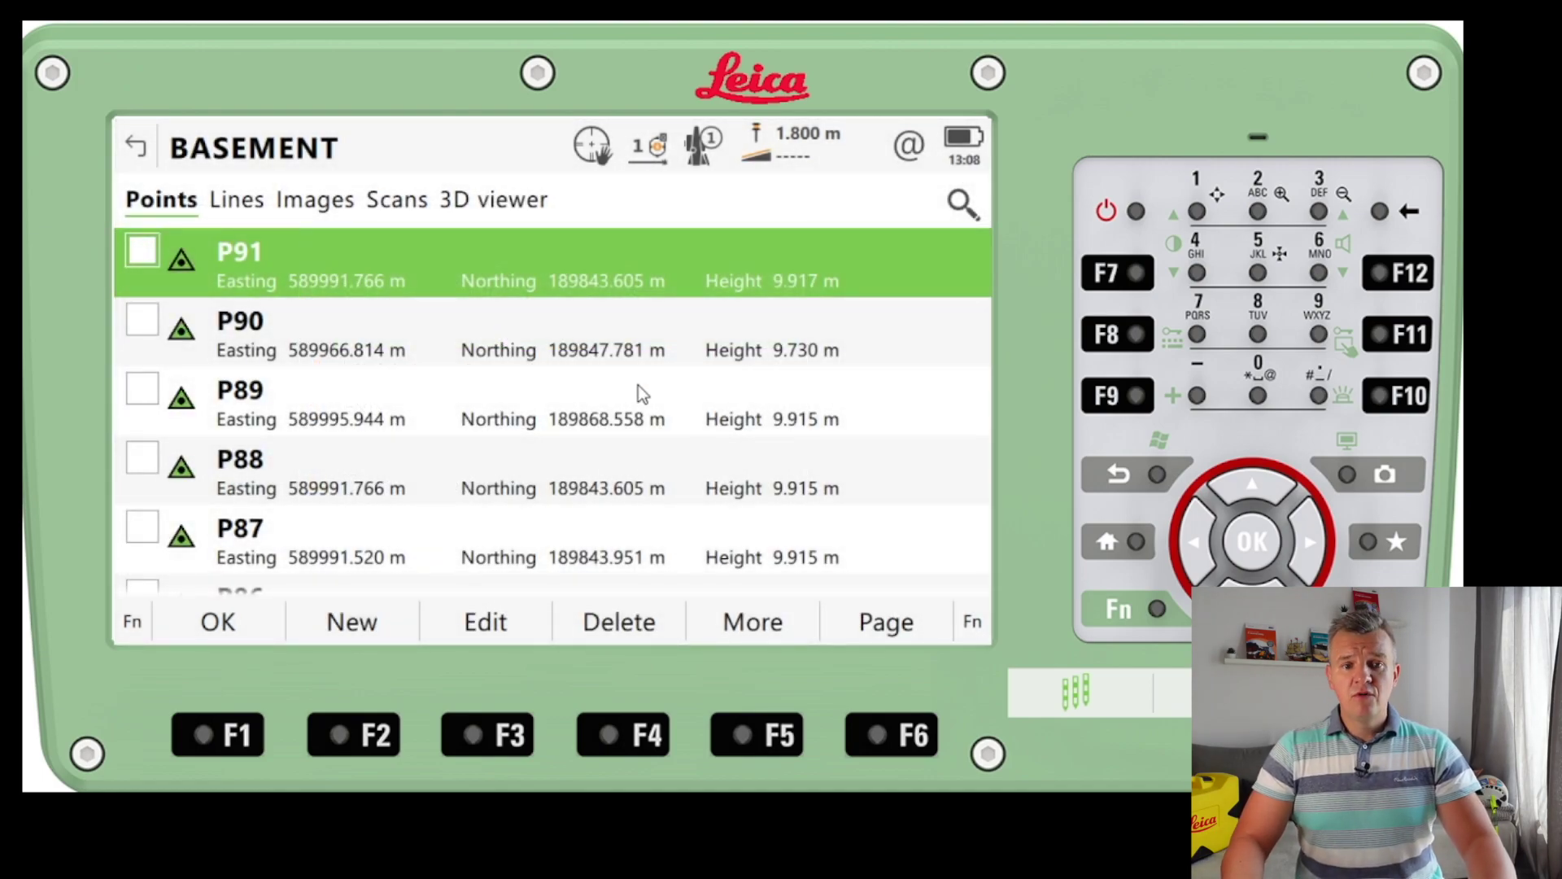
scroll(639, 385, down, 5)
scroll(639, 384, up, 5)
click(238, 201)
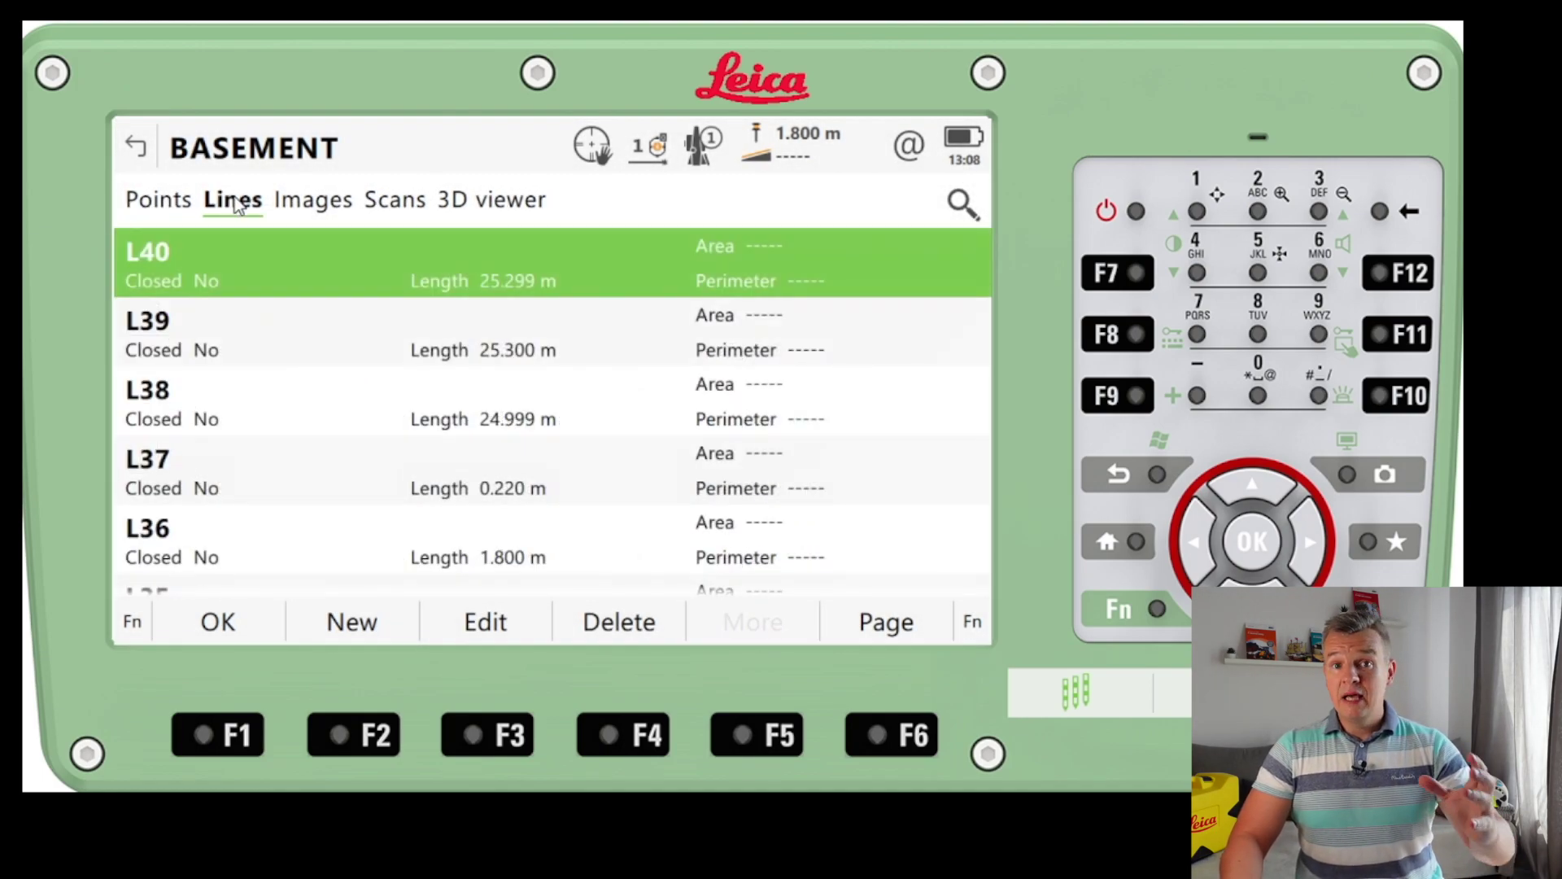
Check the BASEMENT job's images and examine the imported points and lines up close in the 3D viewer.
click(302, 200)
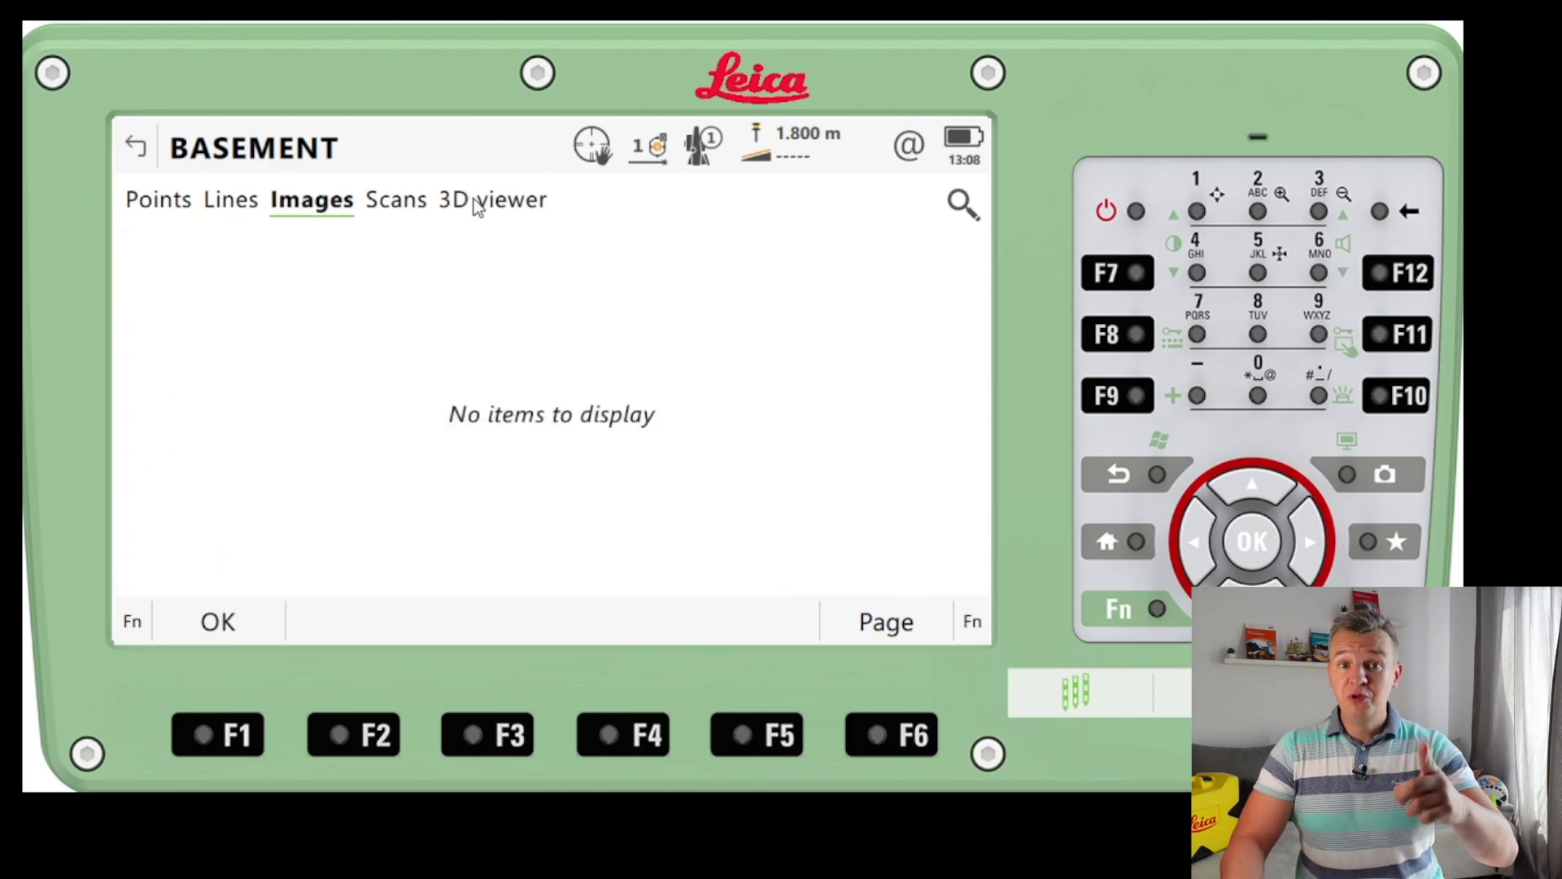
click(479, 208)
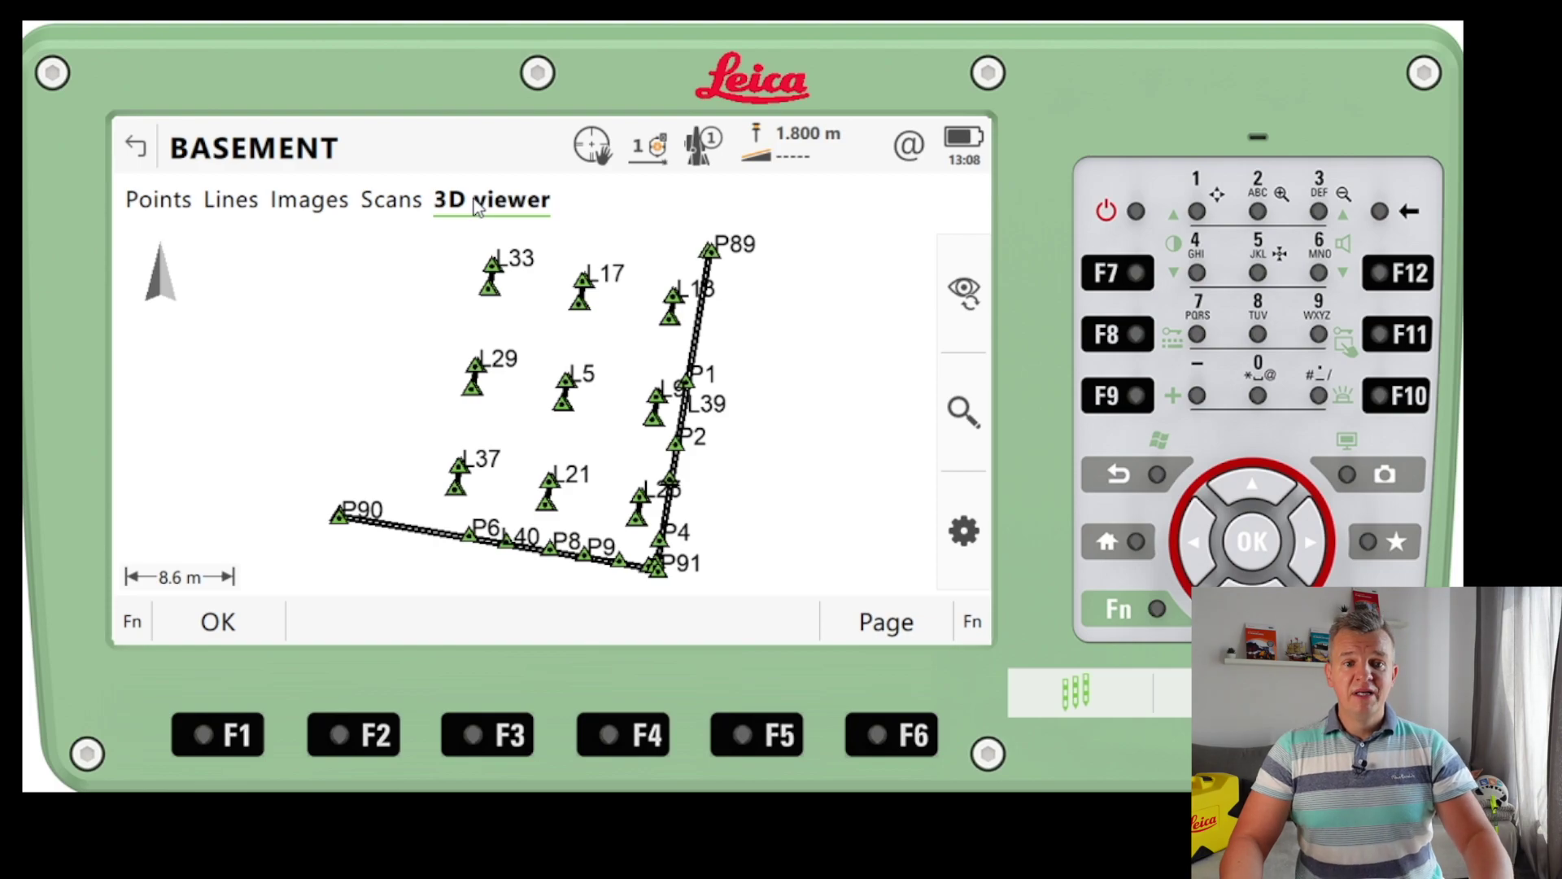
click(943, 419)
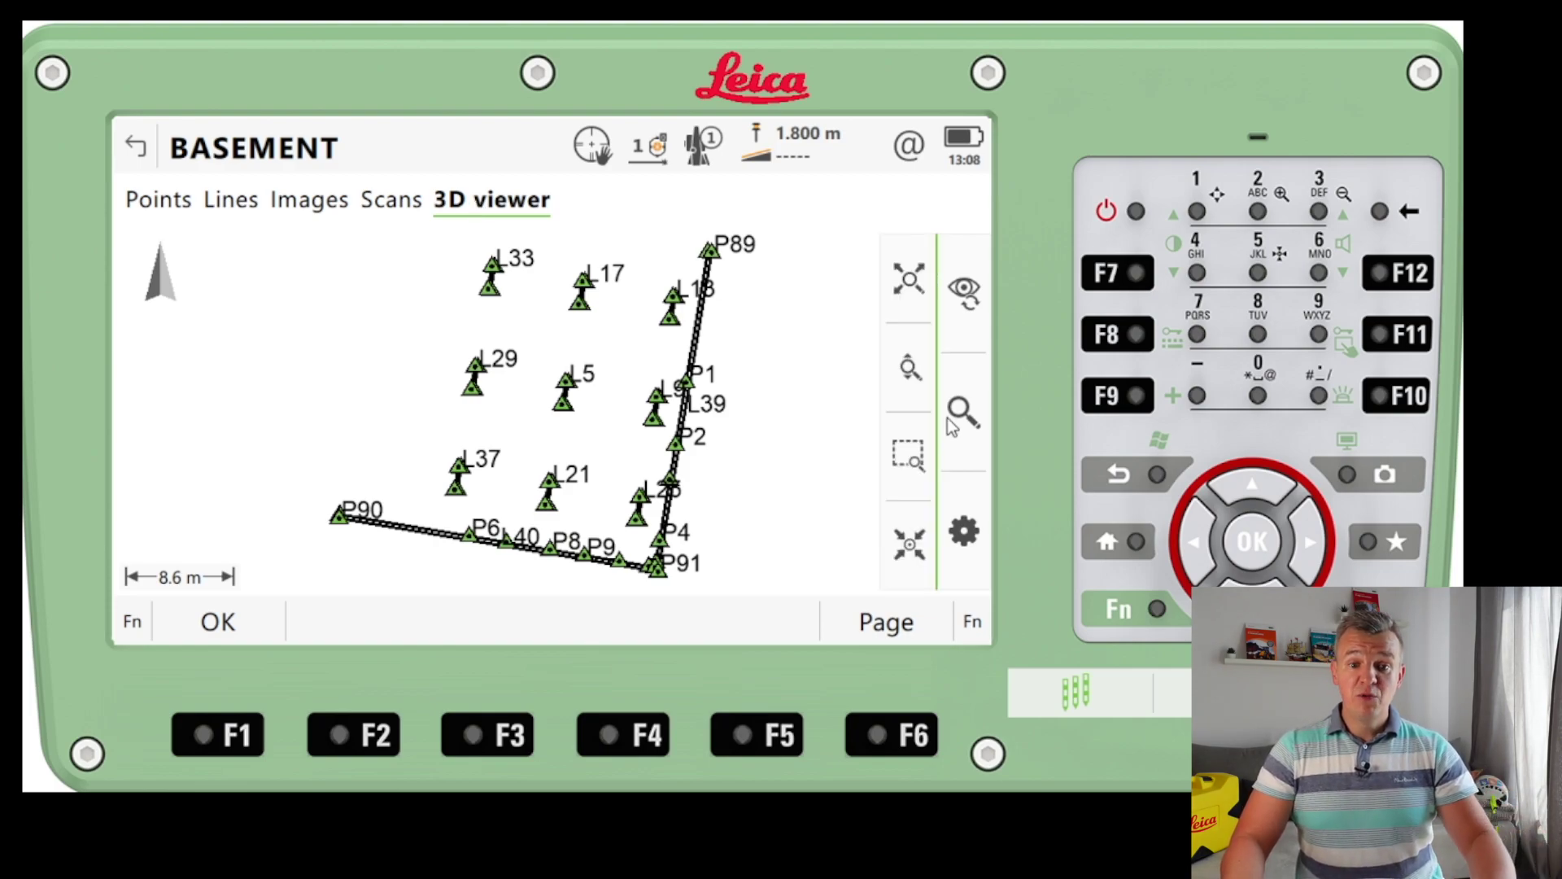
click(908, 392)
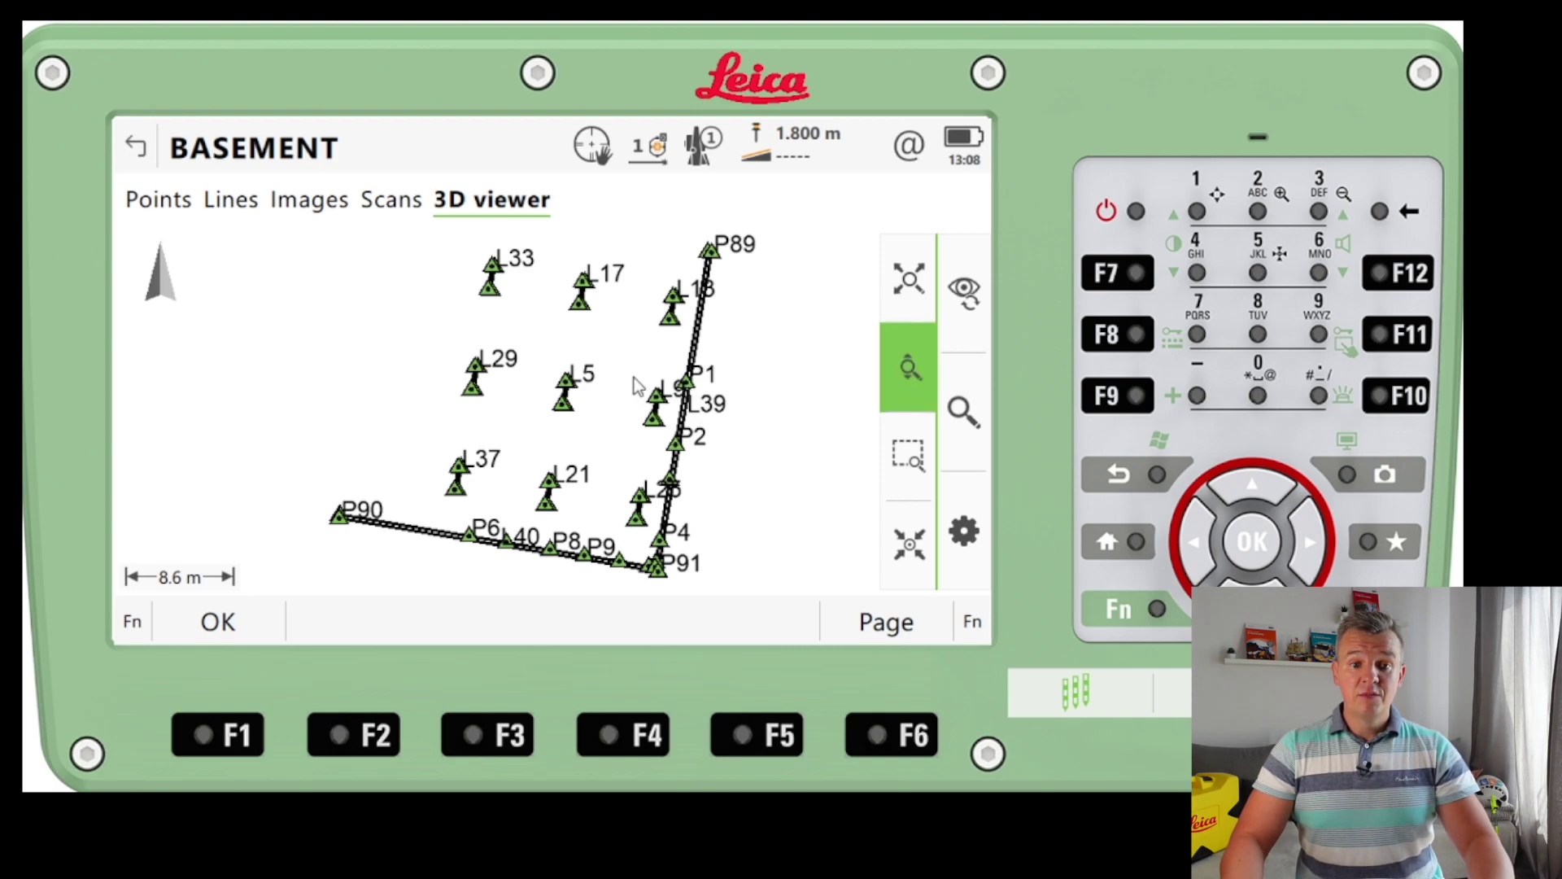
drag(652, 401, 708, 334)
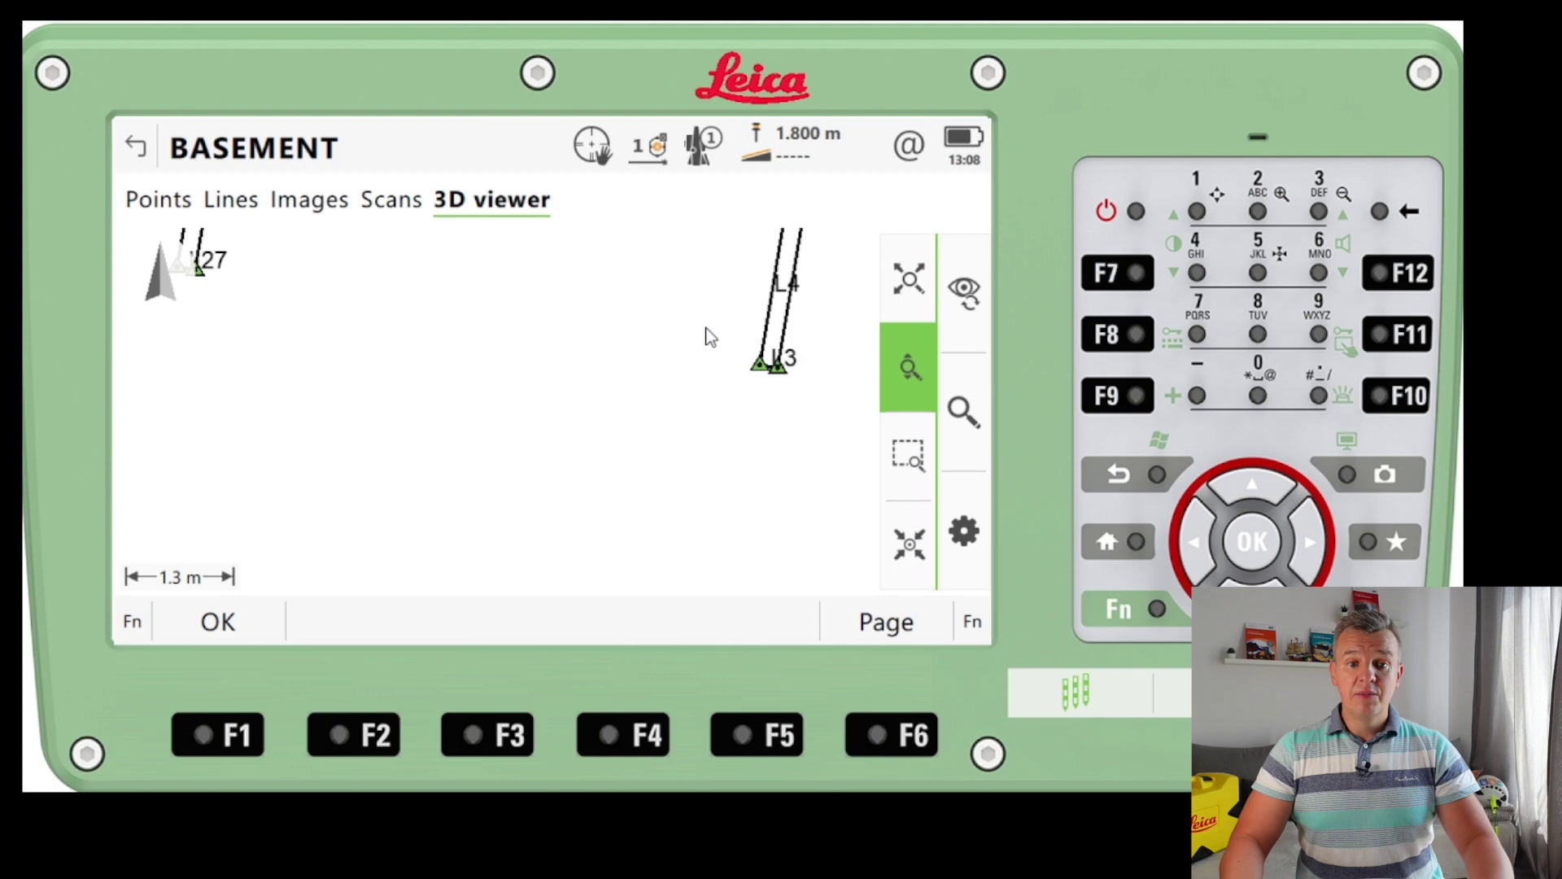
click(894, 373)
drag(819, 354, 731, 400)
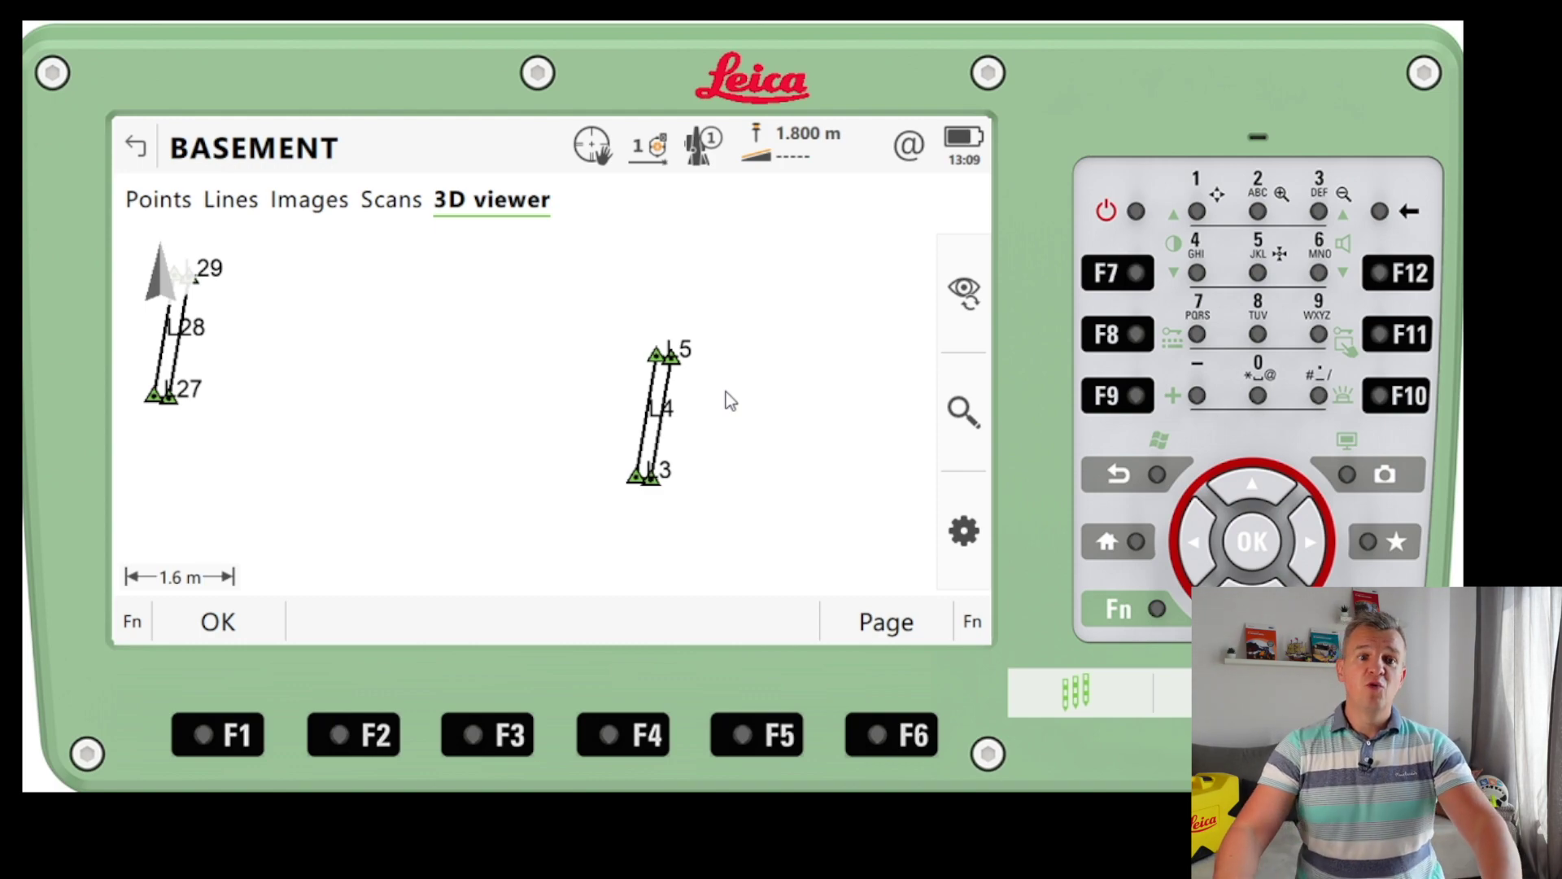
click(141, 148)
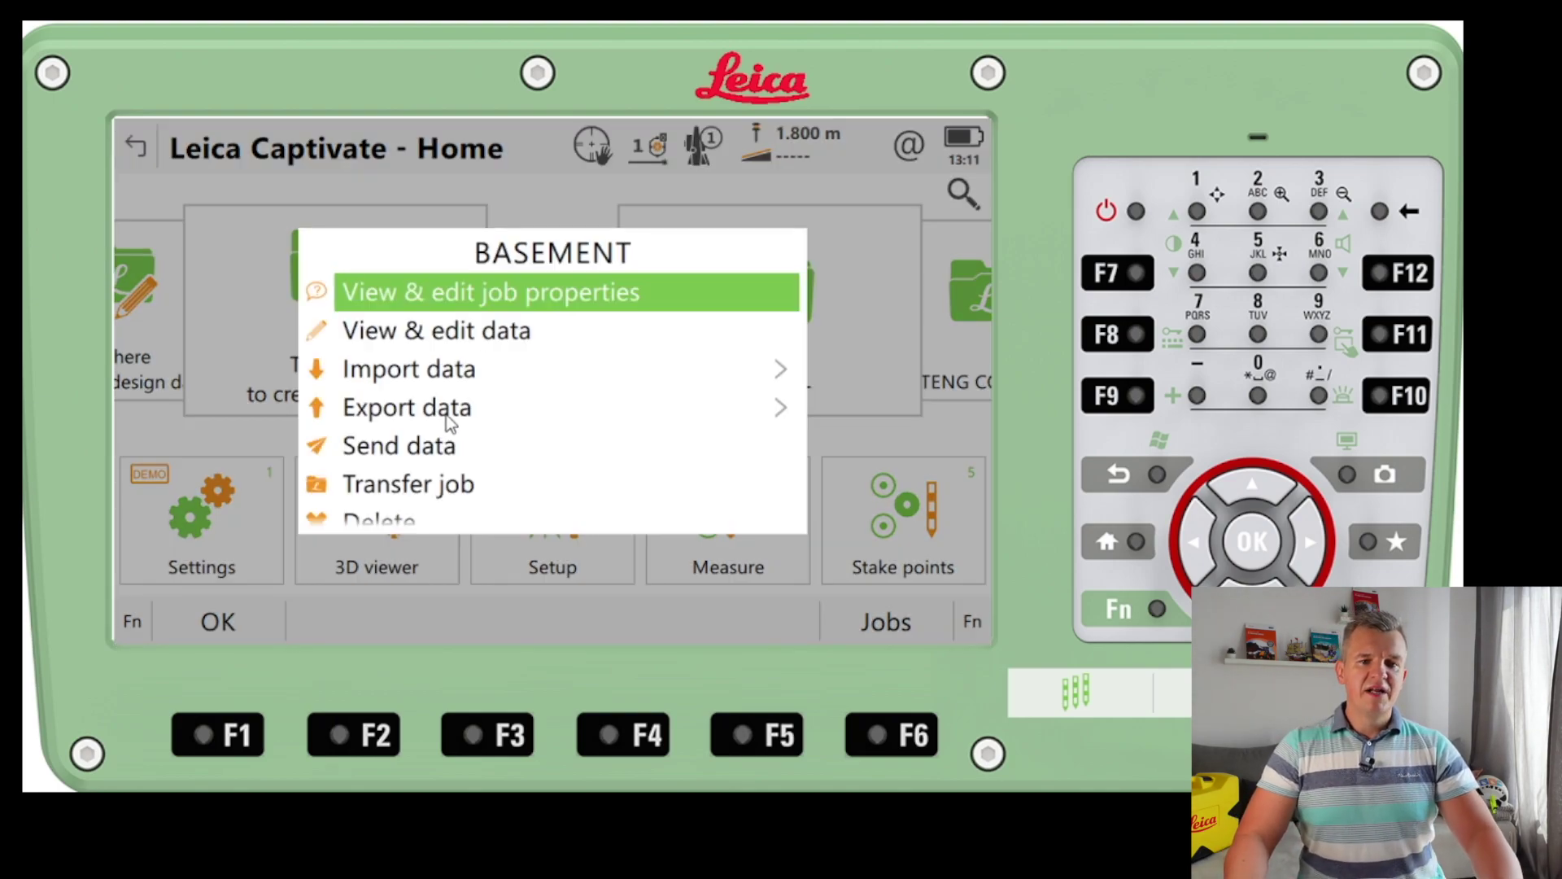
Set up an ASCII export of the BASEMENT job to the Data folder on USB and review the delimiter and column order settings.
click(453, 407)
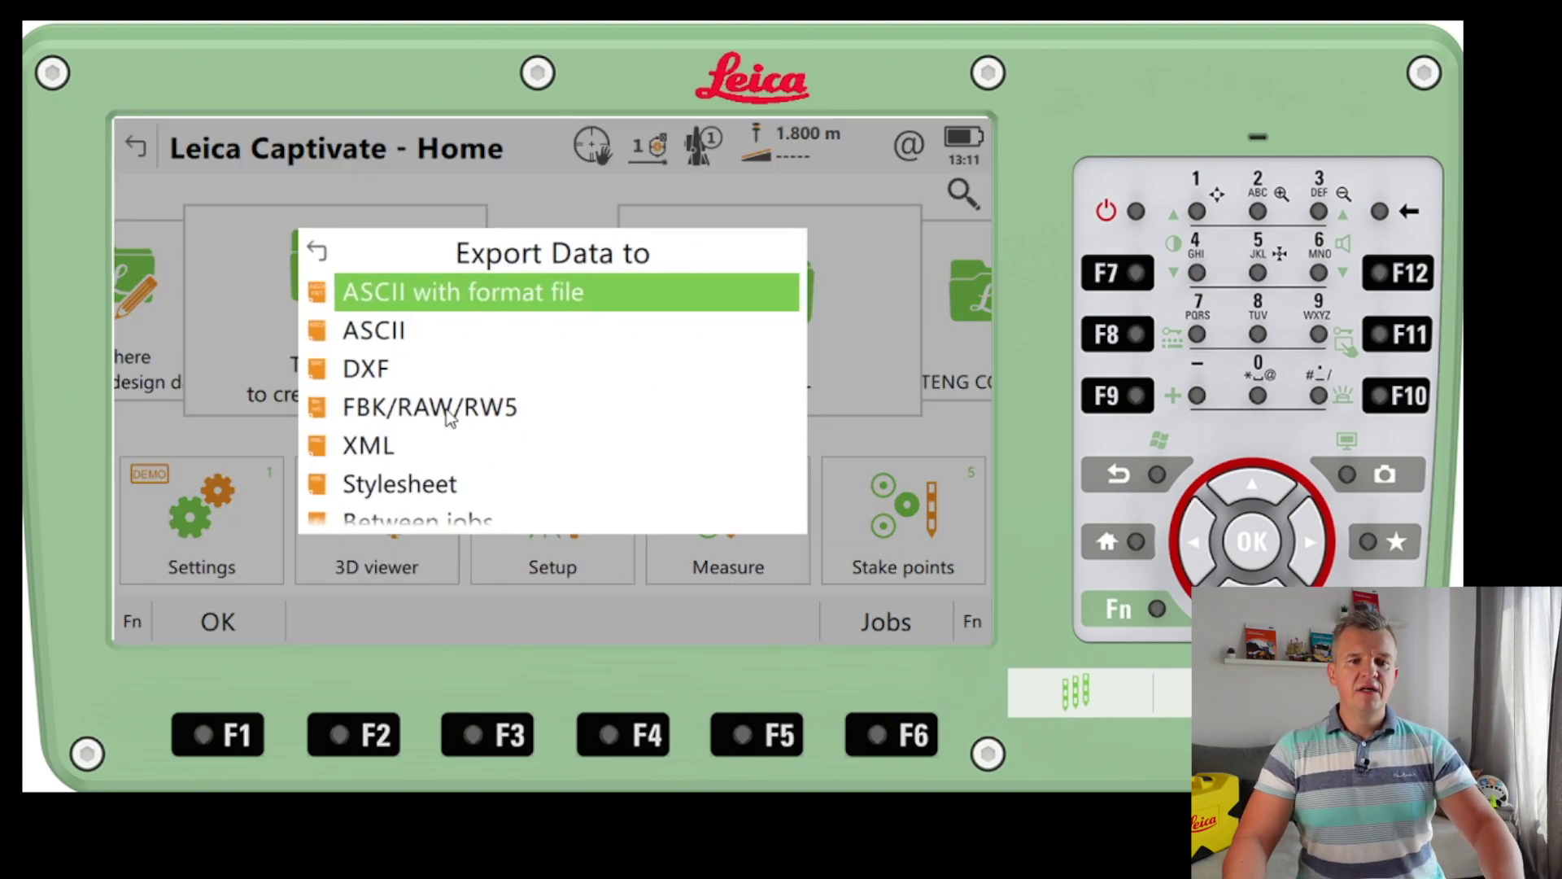
click(372, 336)
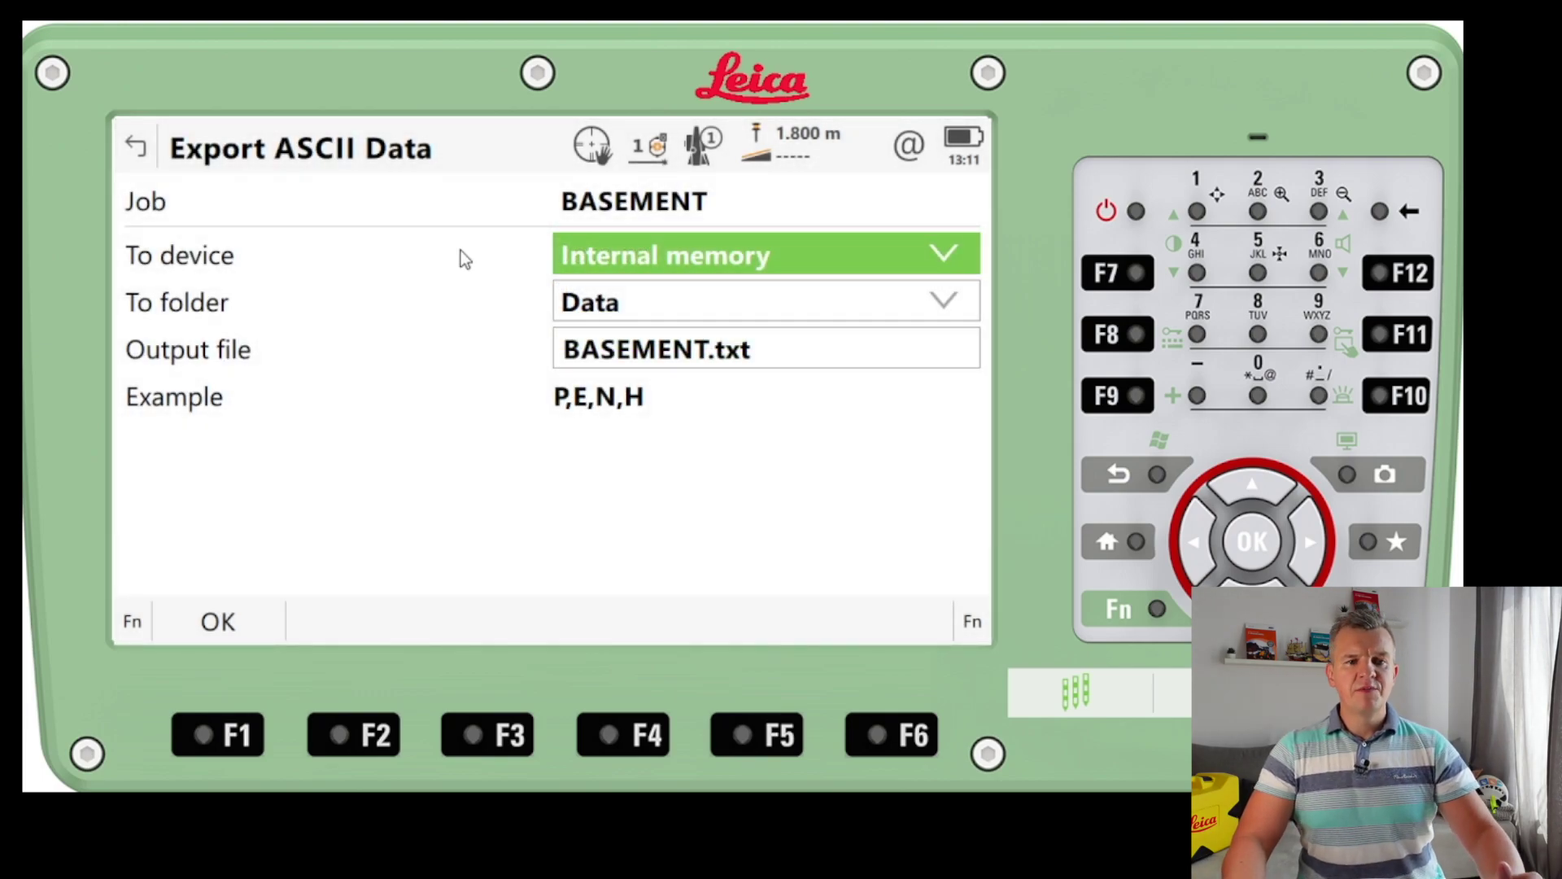
click(710, 263)
click(607, 389)
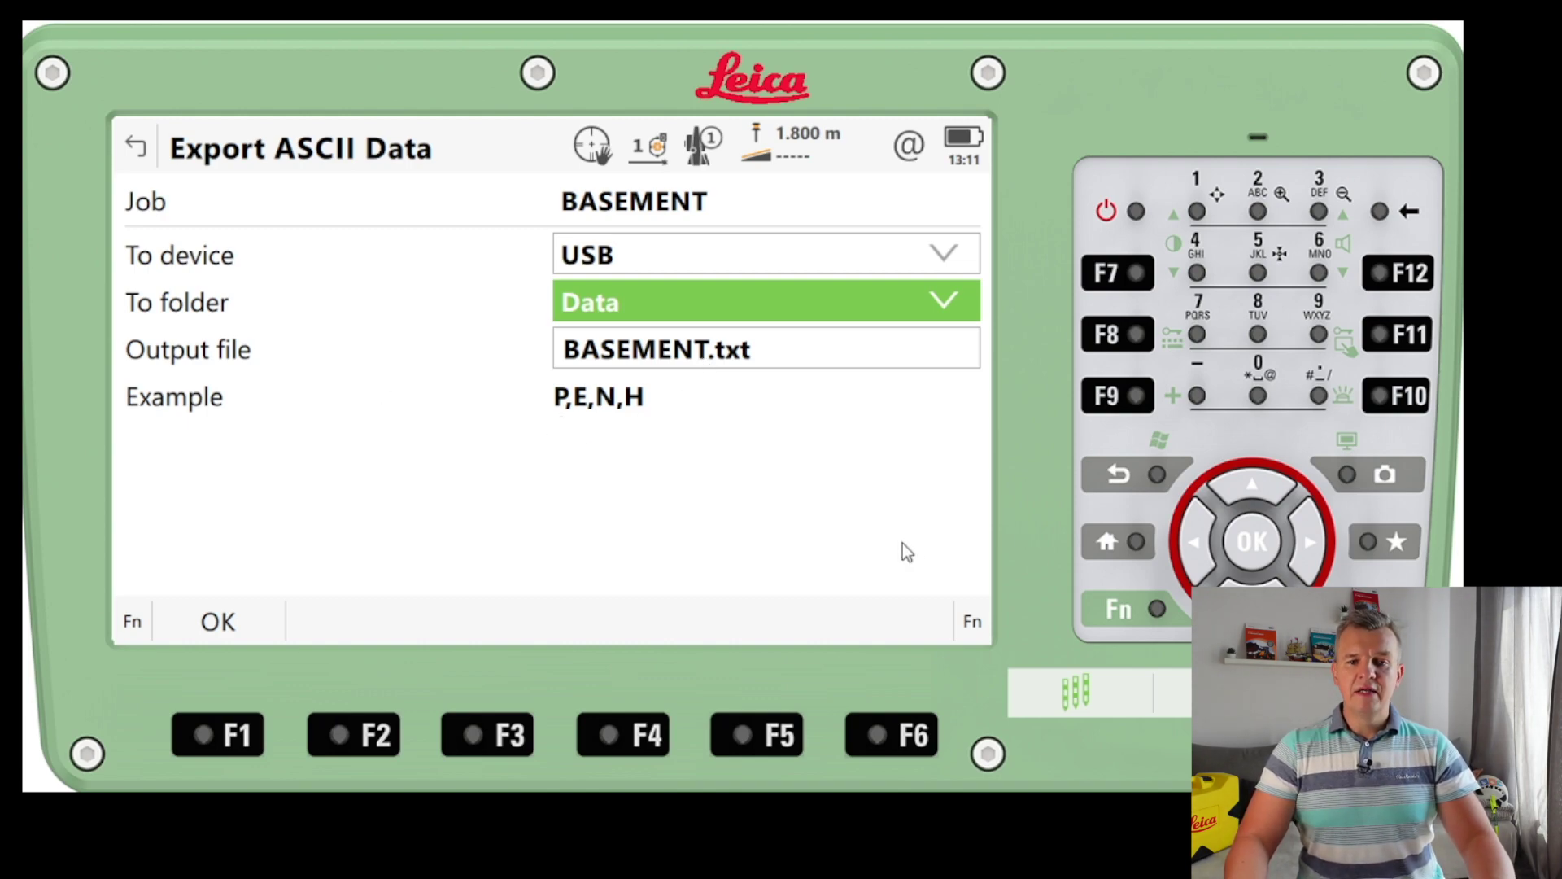
click(970, 622)
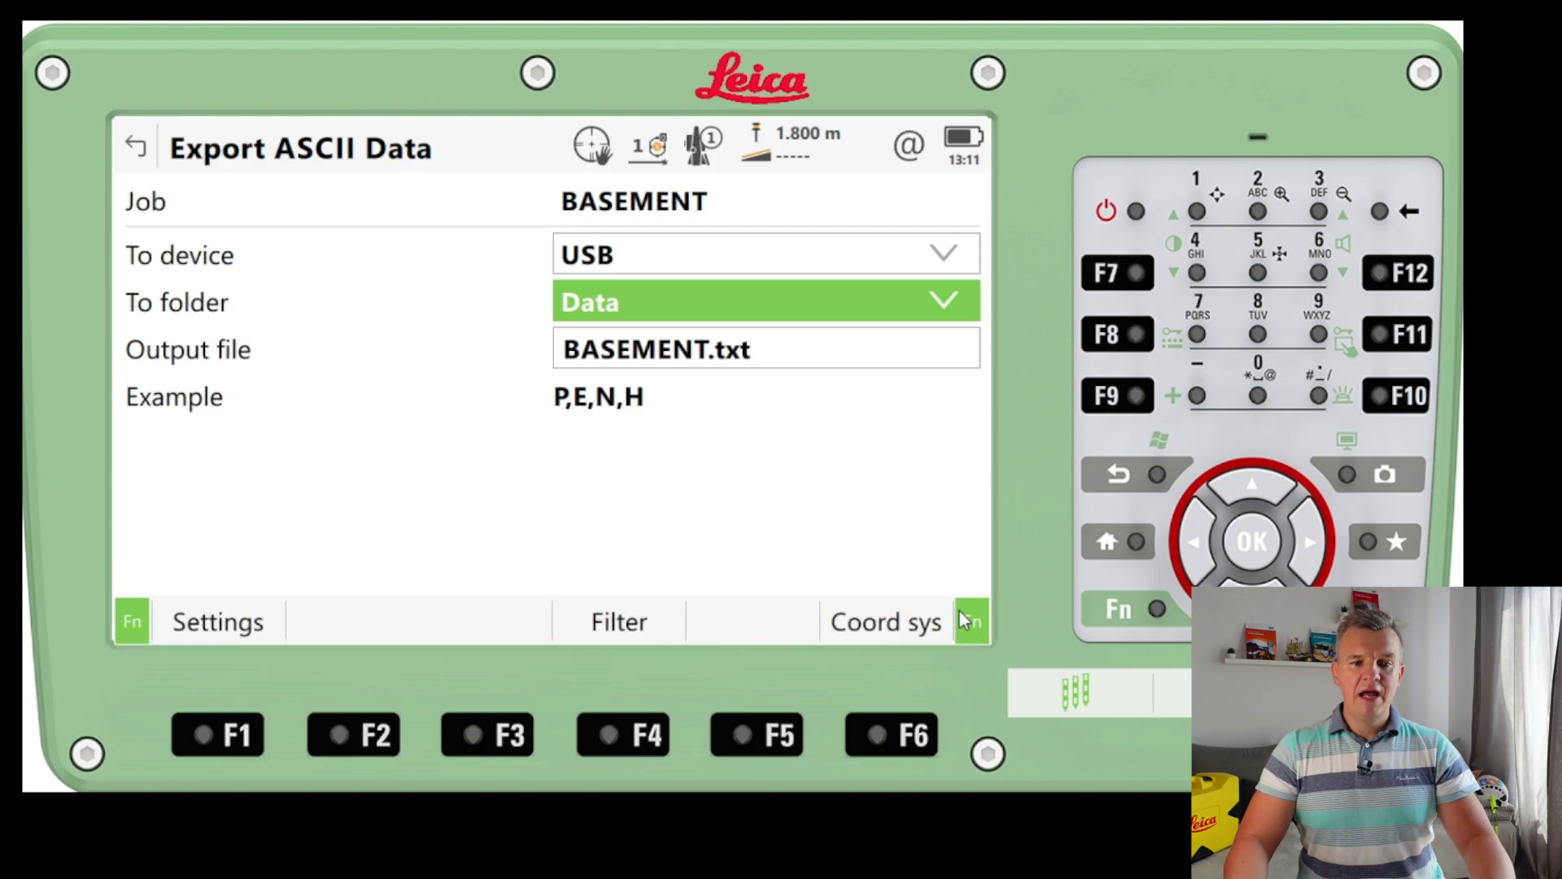
click(229, 629)
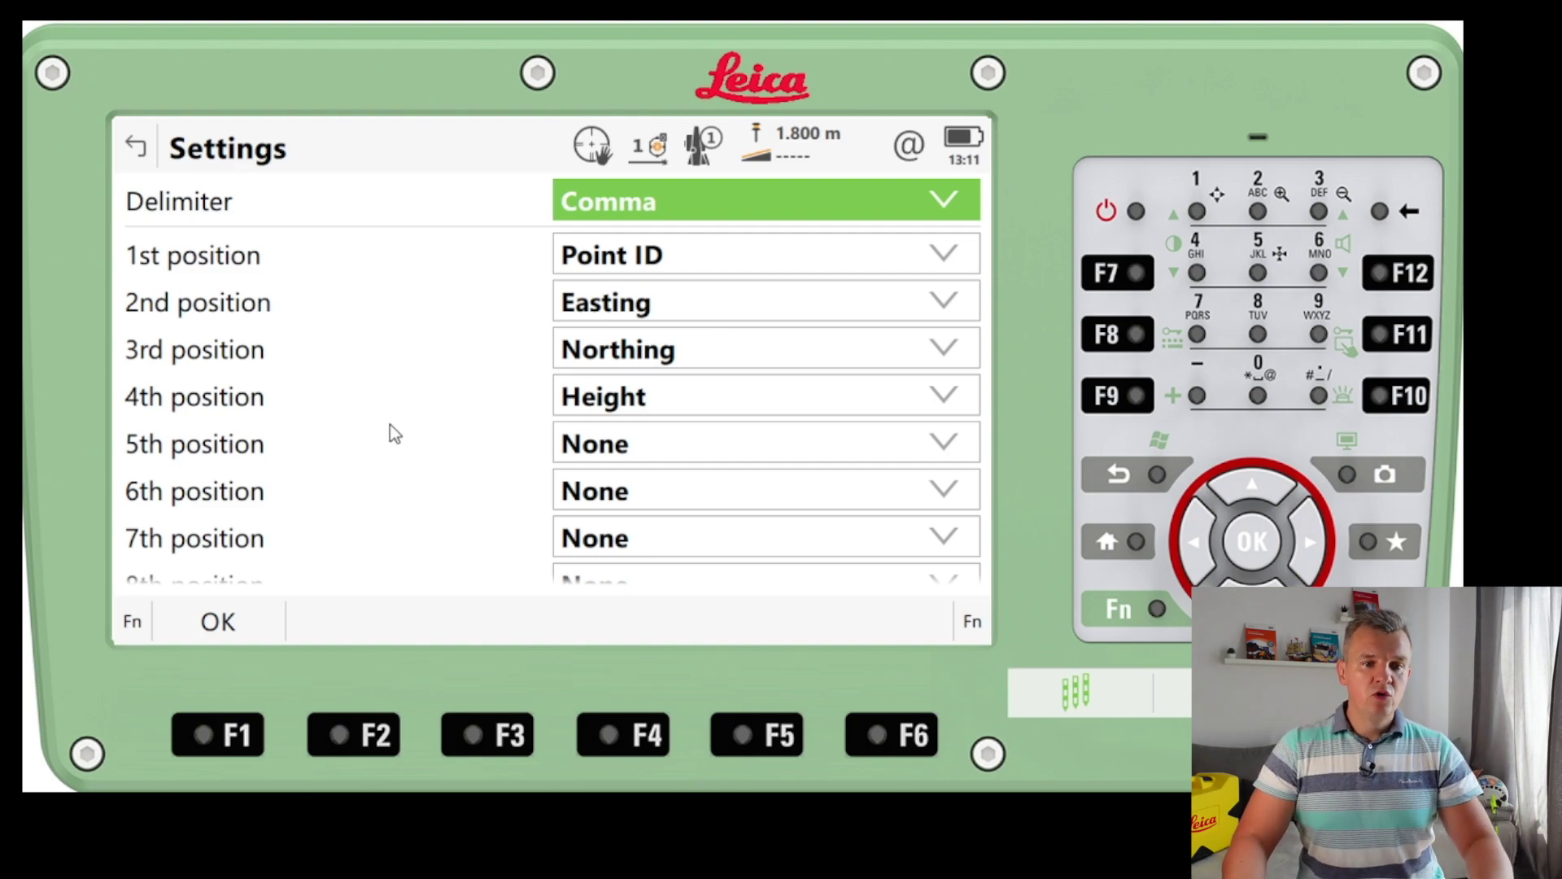
click(272, 626)
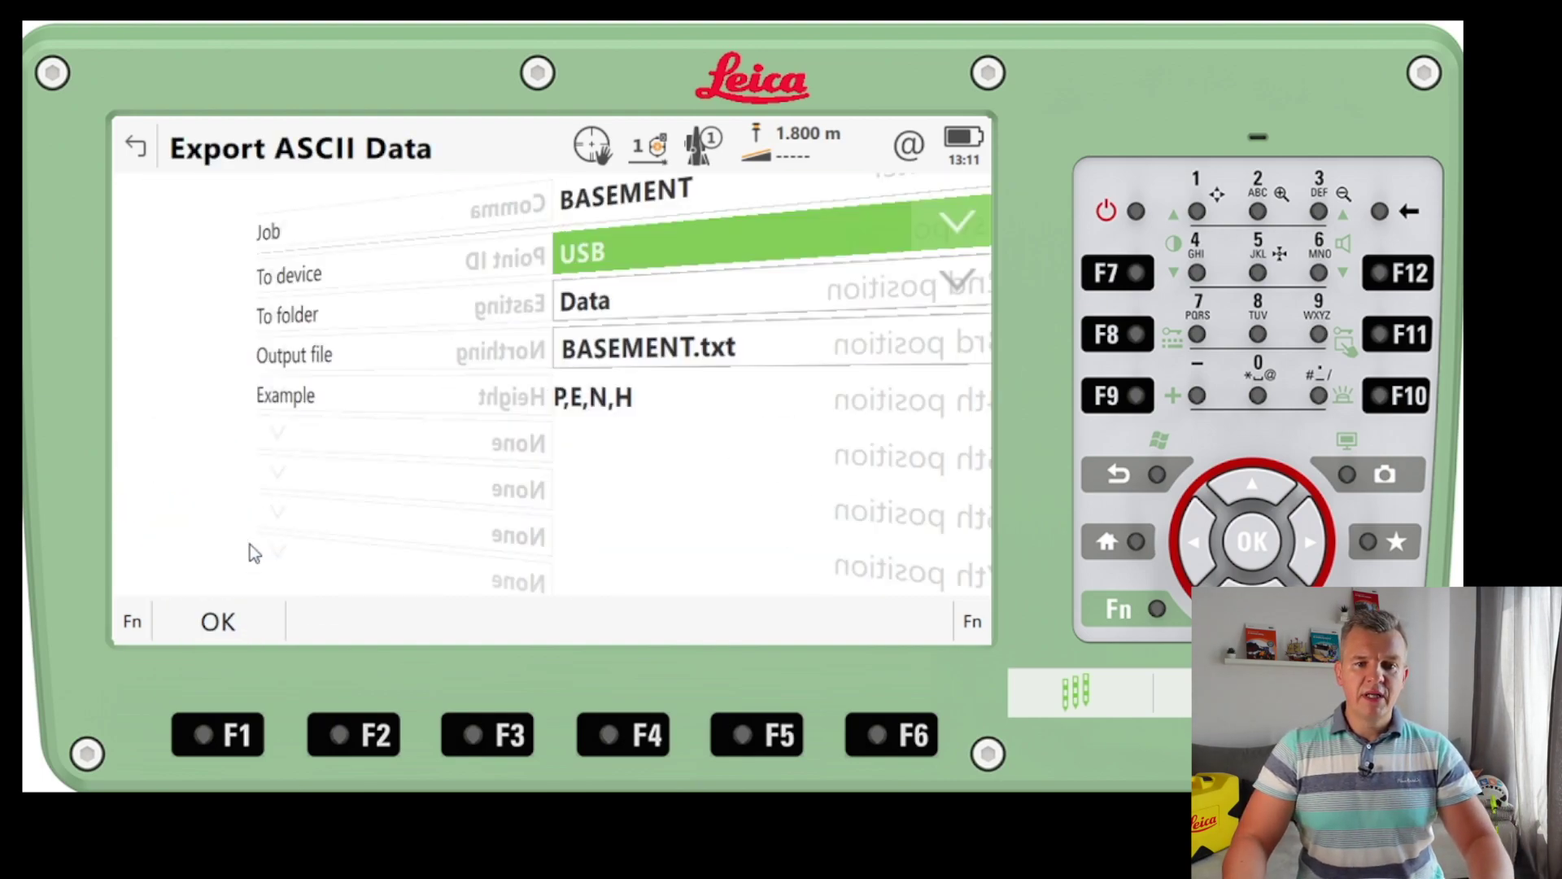
Decline overwriting the existing BASEMENT.txt, rename the output file to BASEMENTTtxt and run the ASCII export.
click(228, 620)
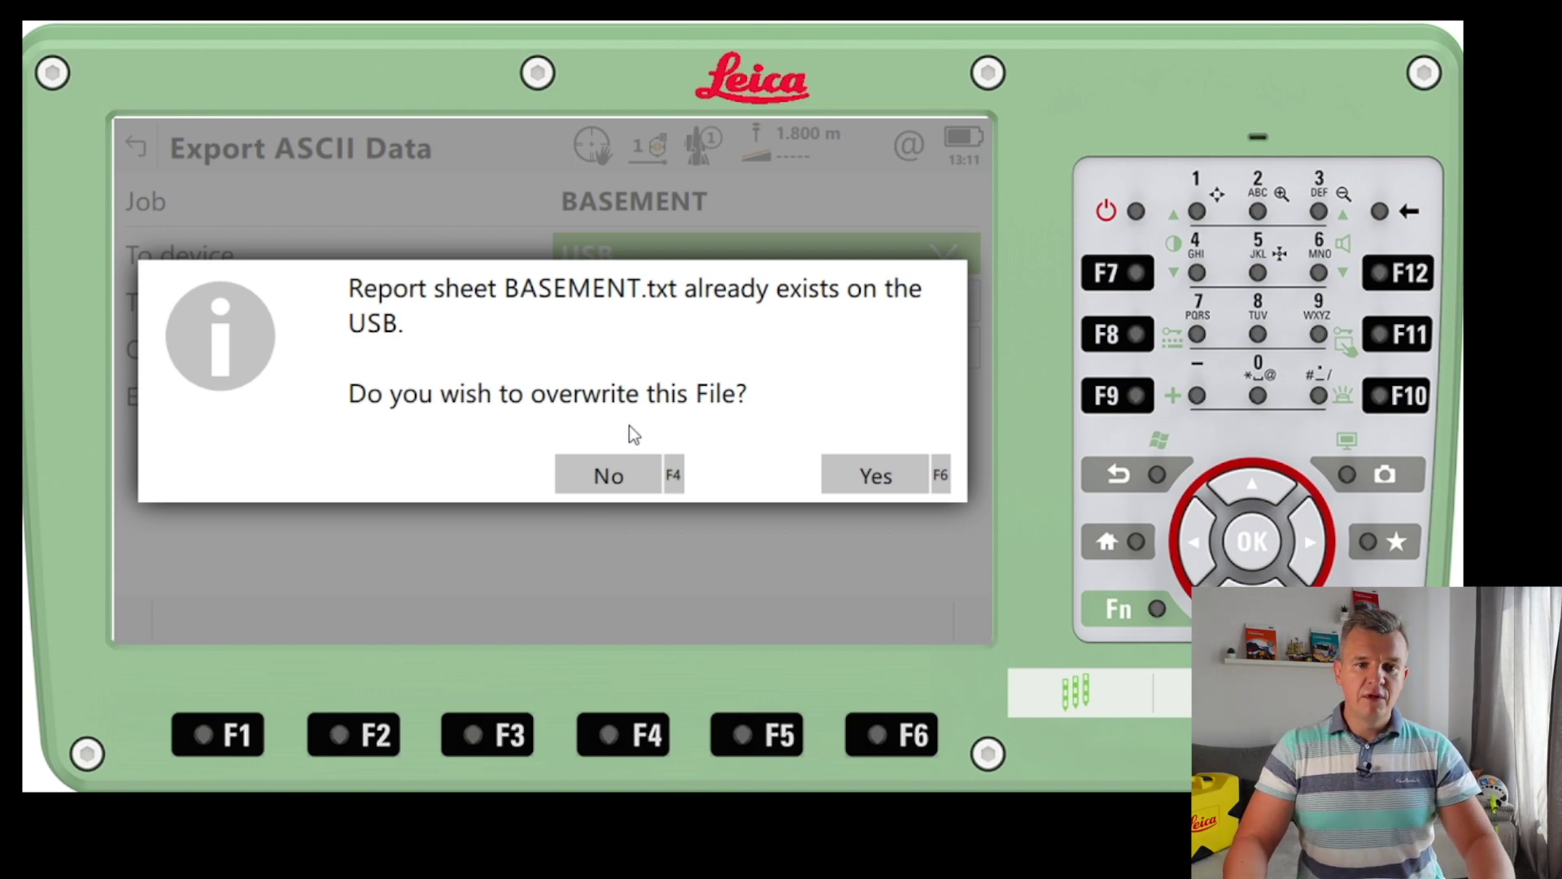
click(611, 479)
click(698, 351)
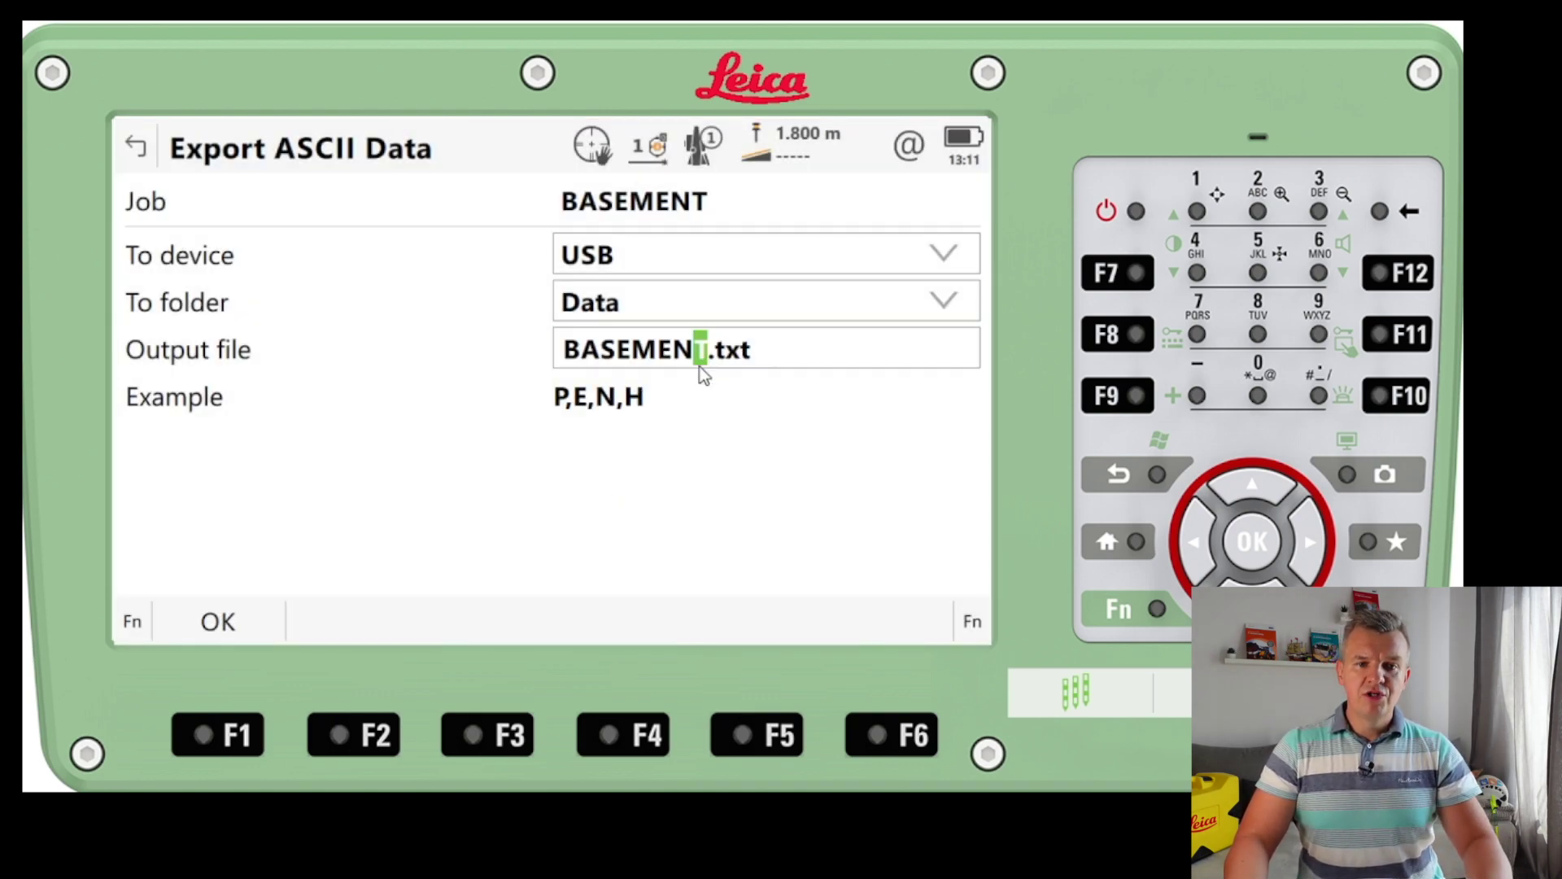
text(TT)
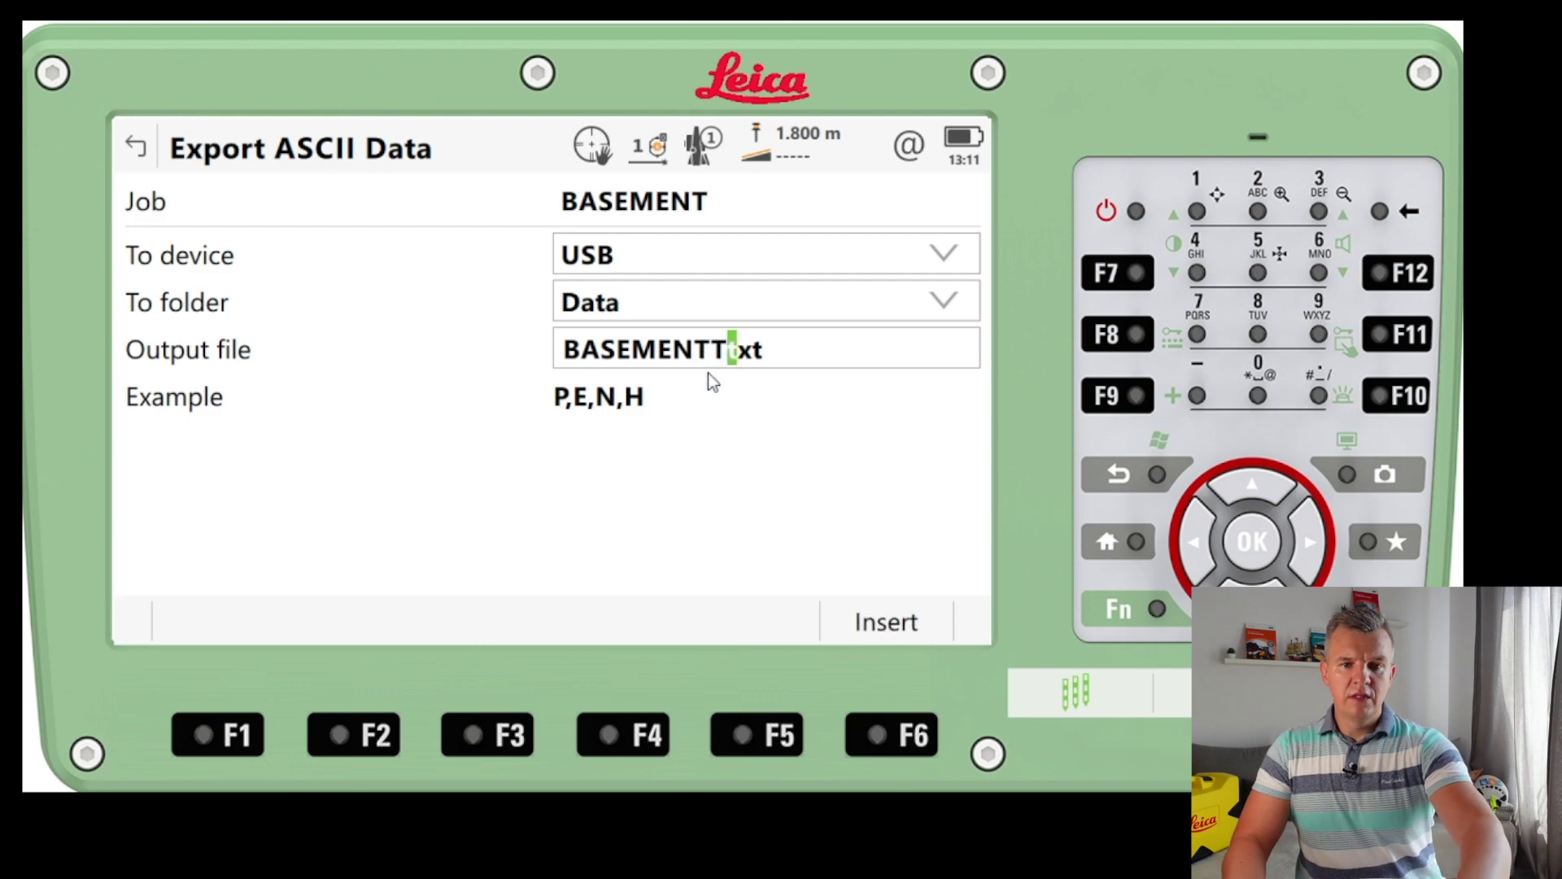
key(Return)
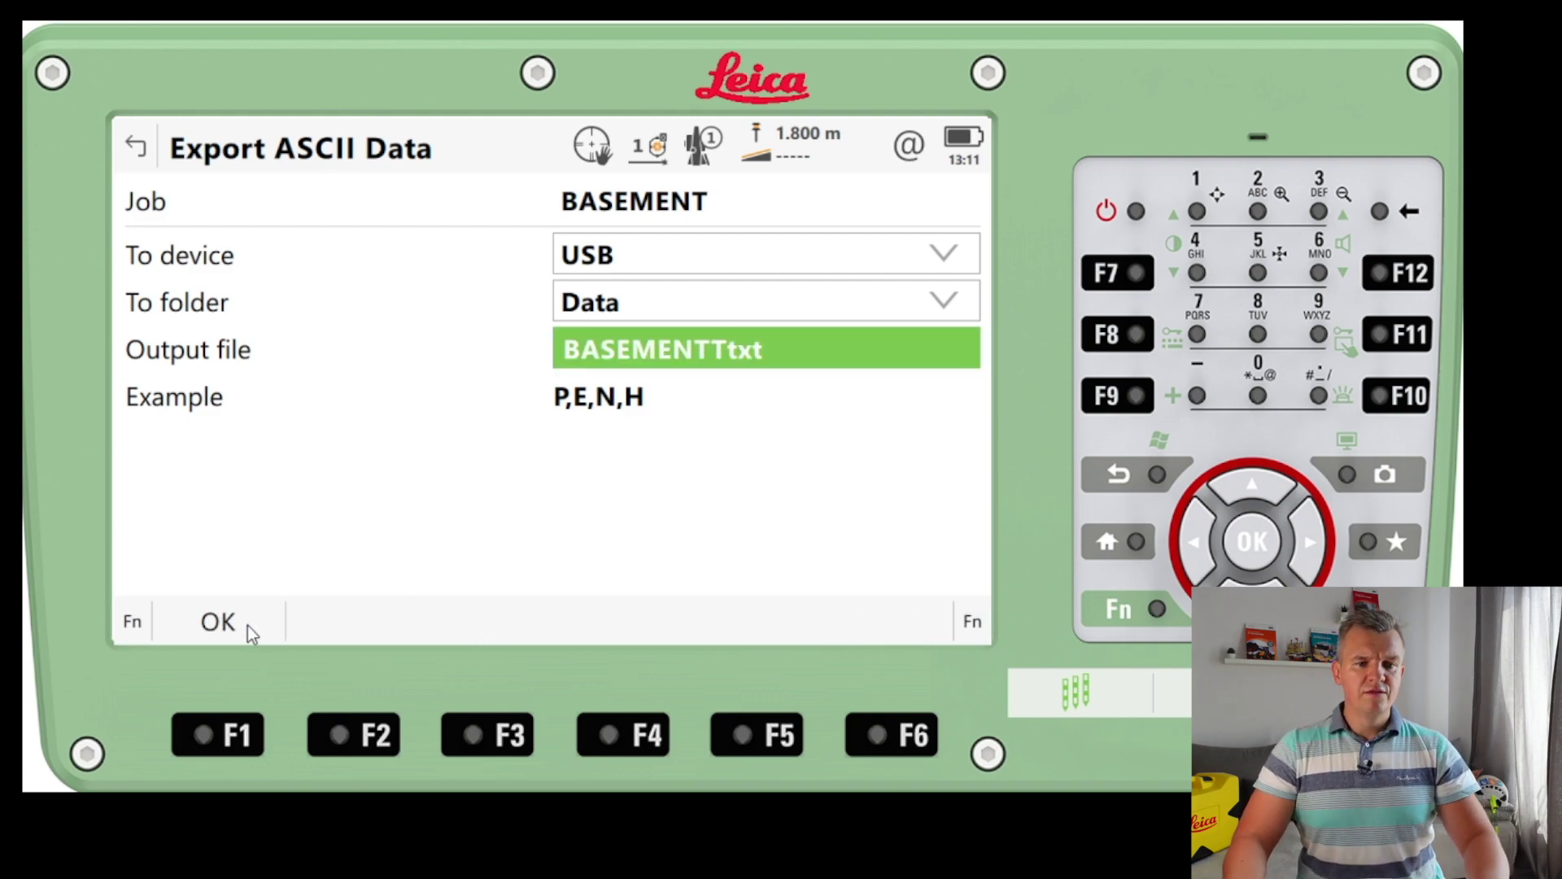
click(248, 625)
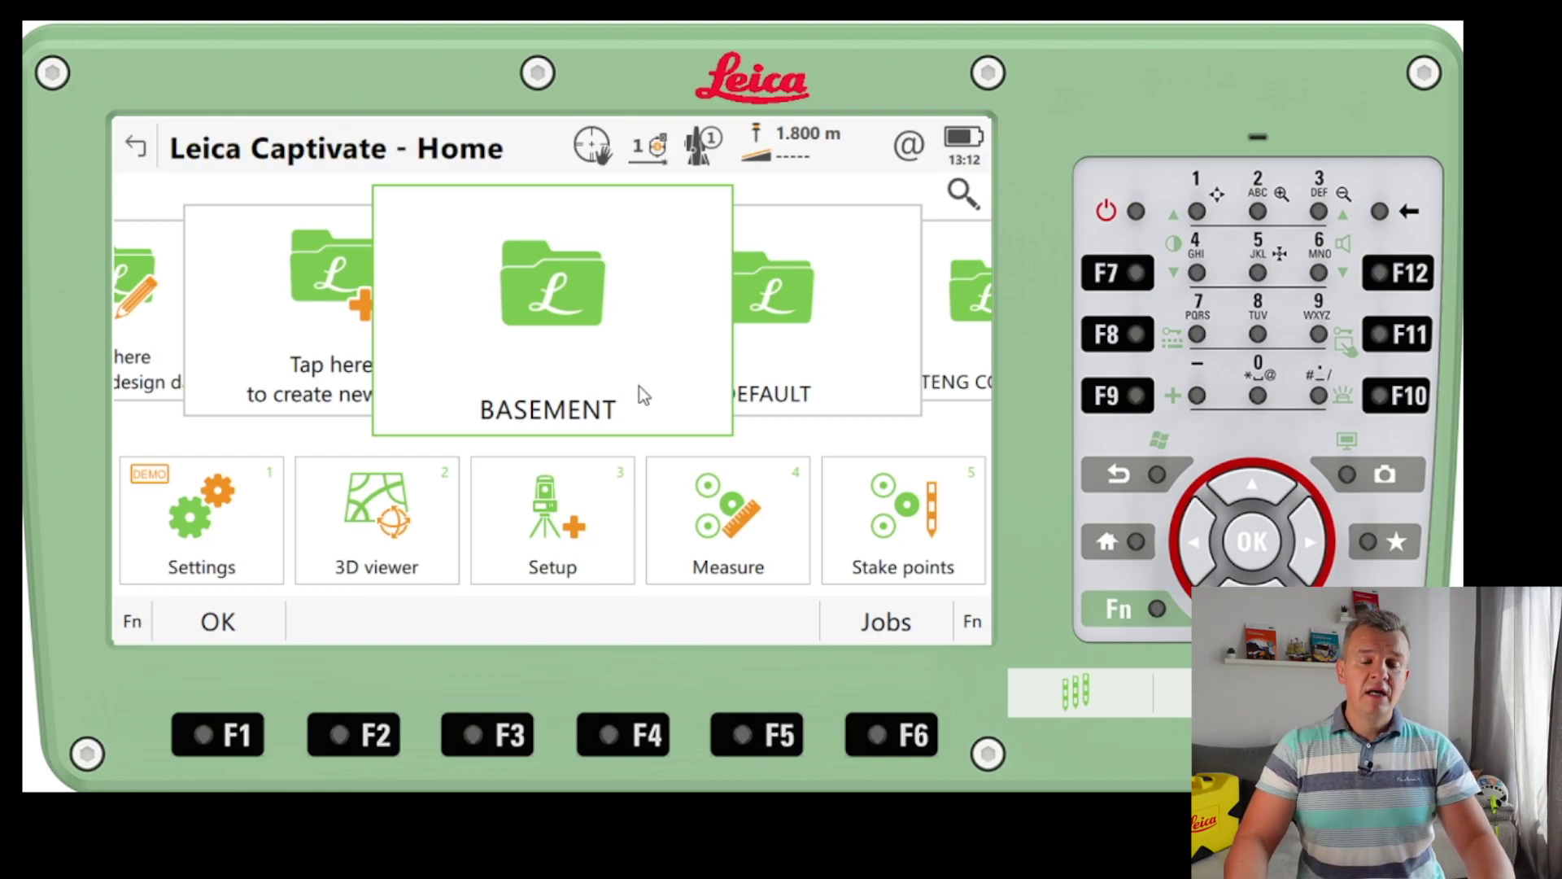
Set up a DXF export of the SITENG CONTROL job to the Data folder on the USB stick.
drag(640, 388, 328, 377)
click(559, 321)
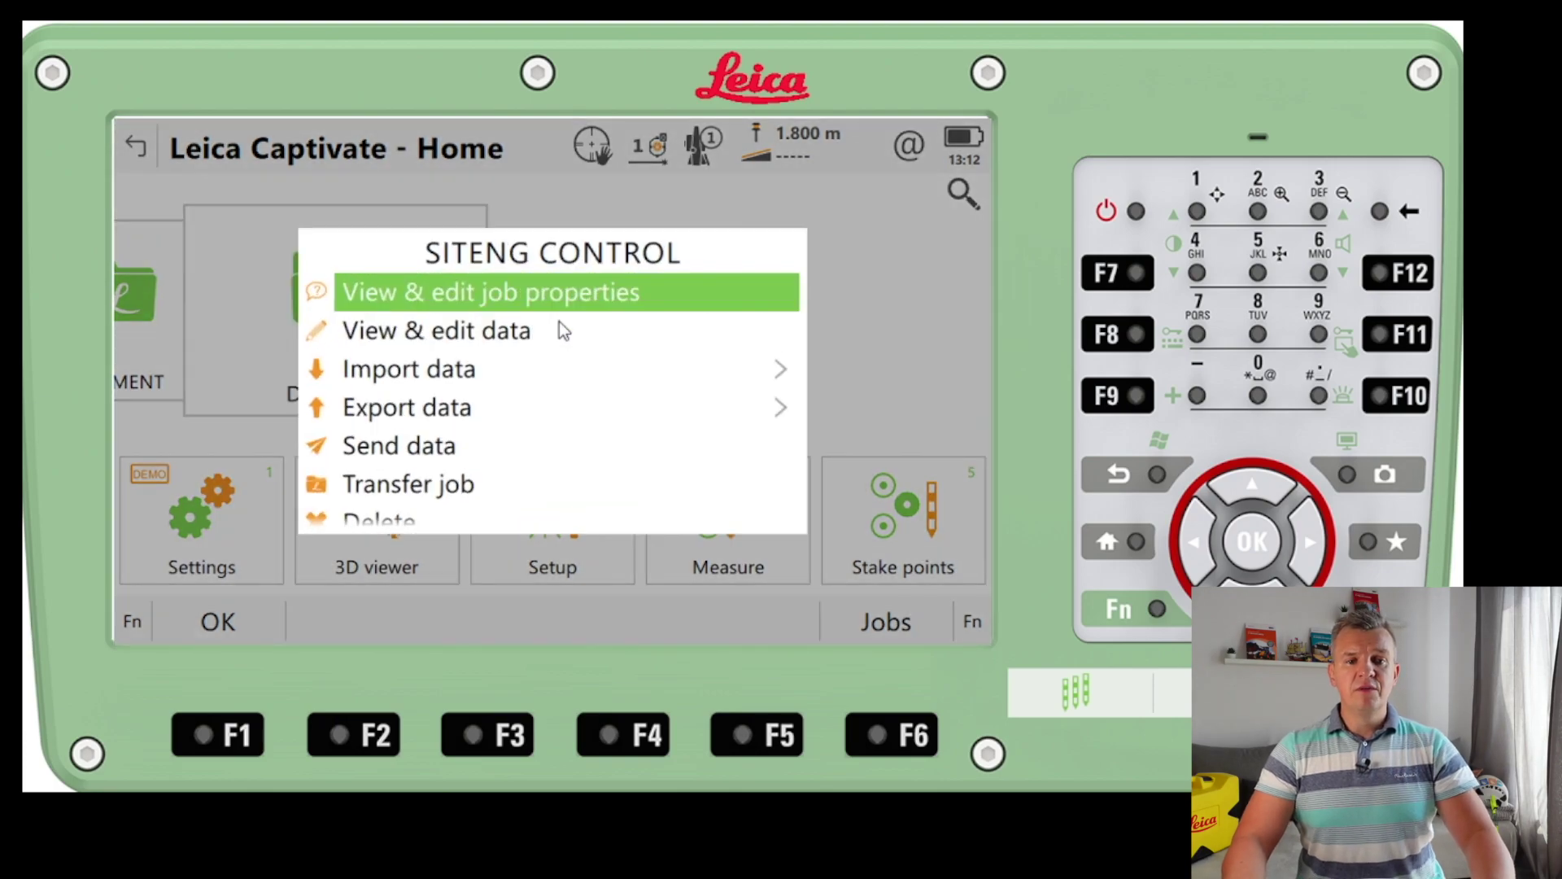
click(426, 411)
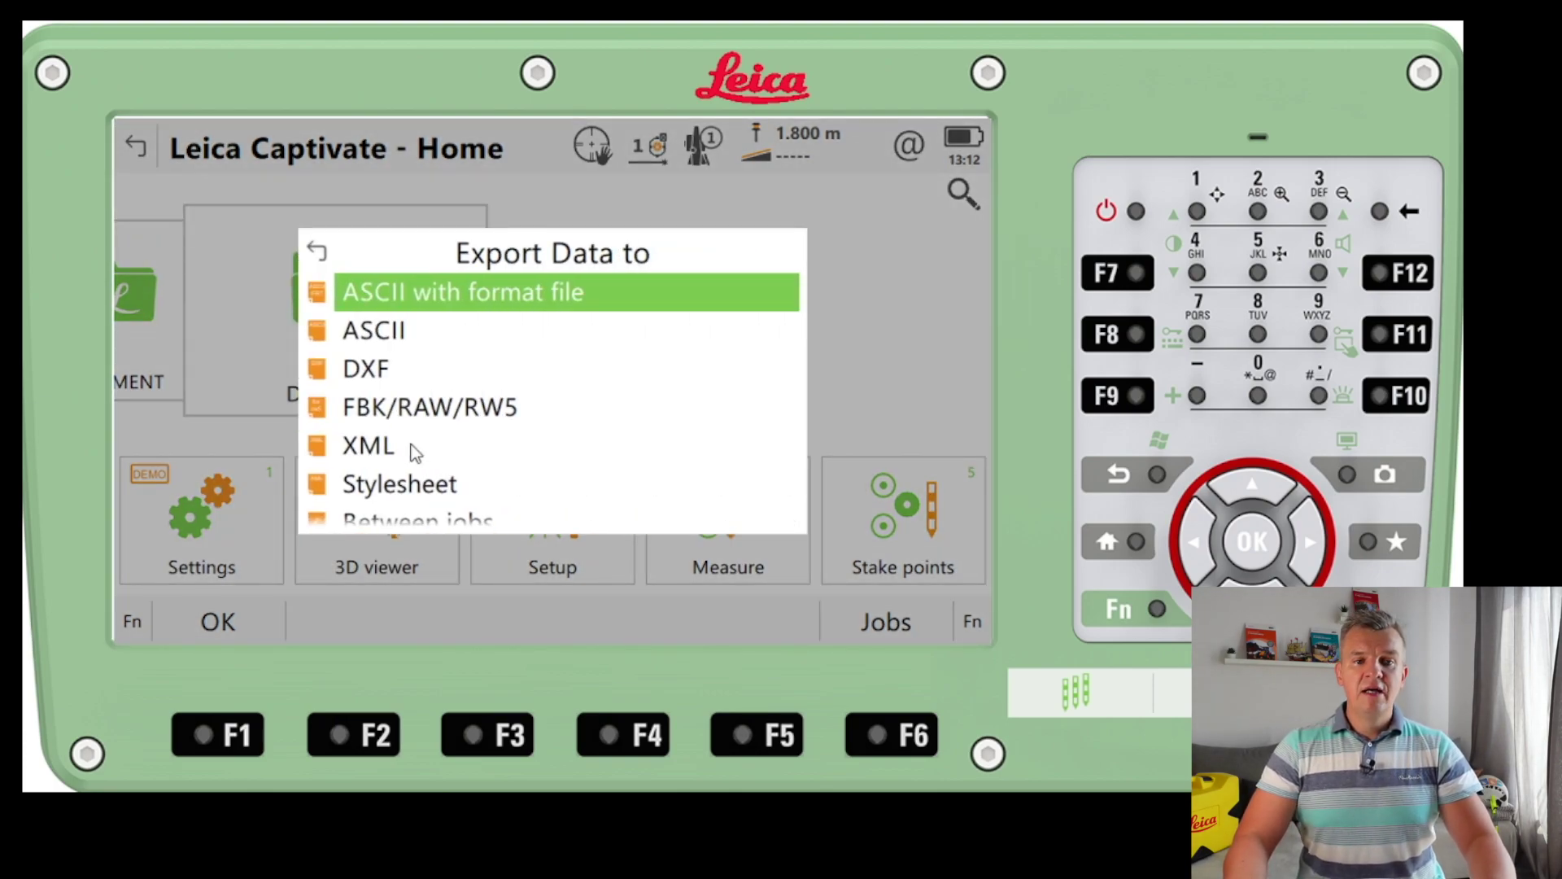
click(365, 366)
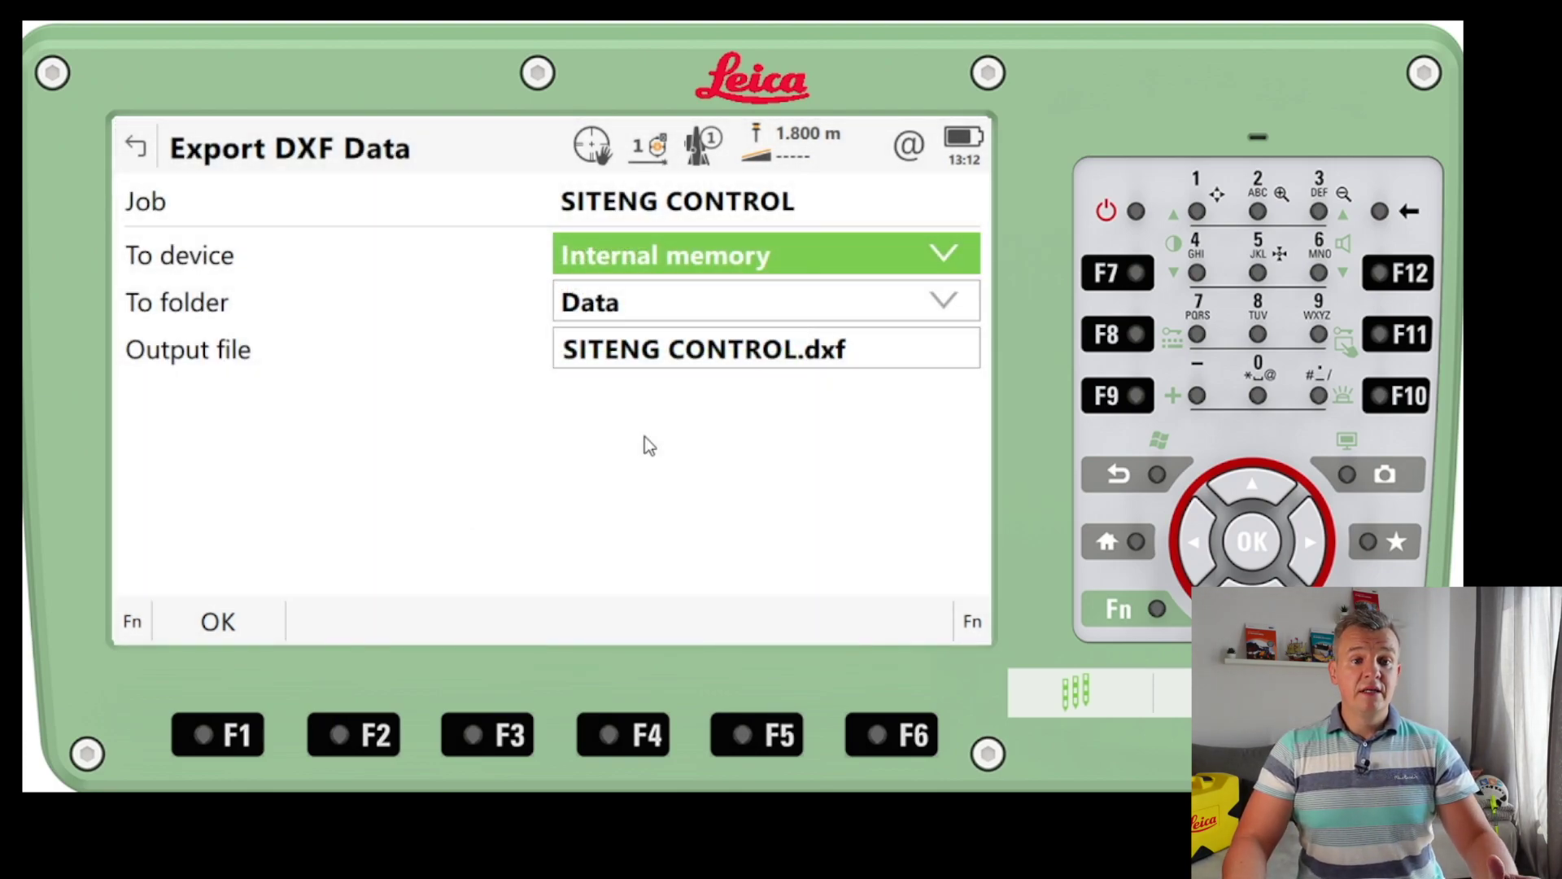
click(733, 248)
click(665, 384)
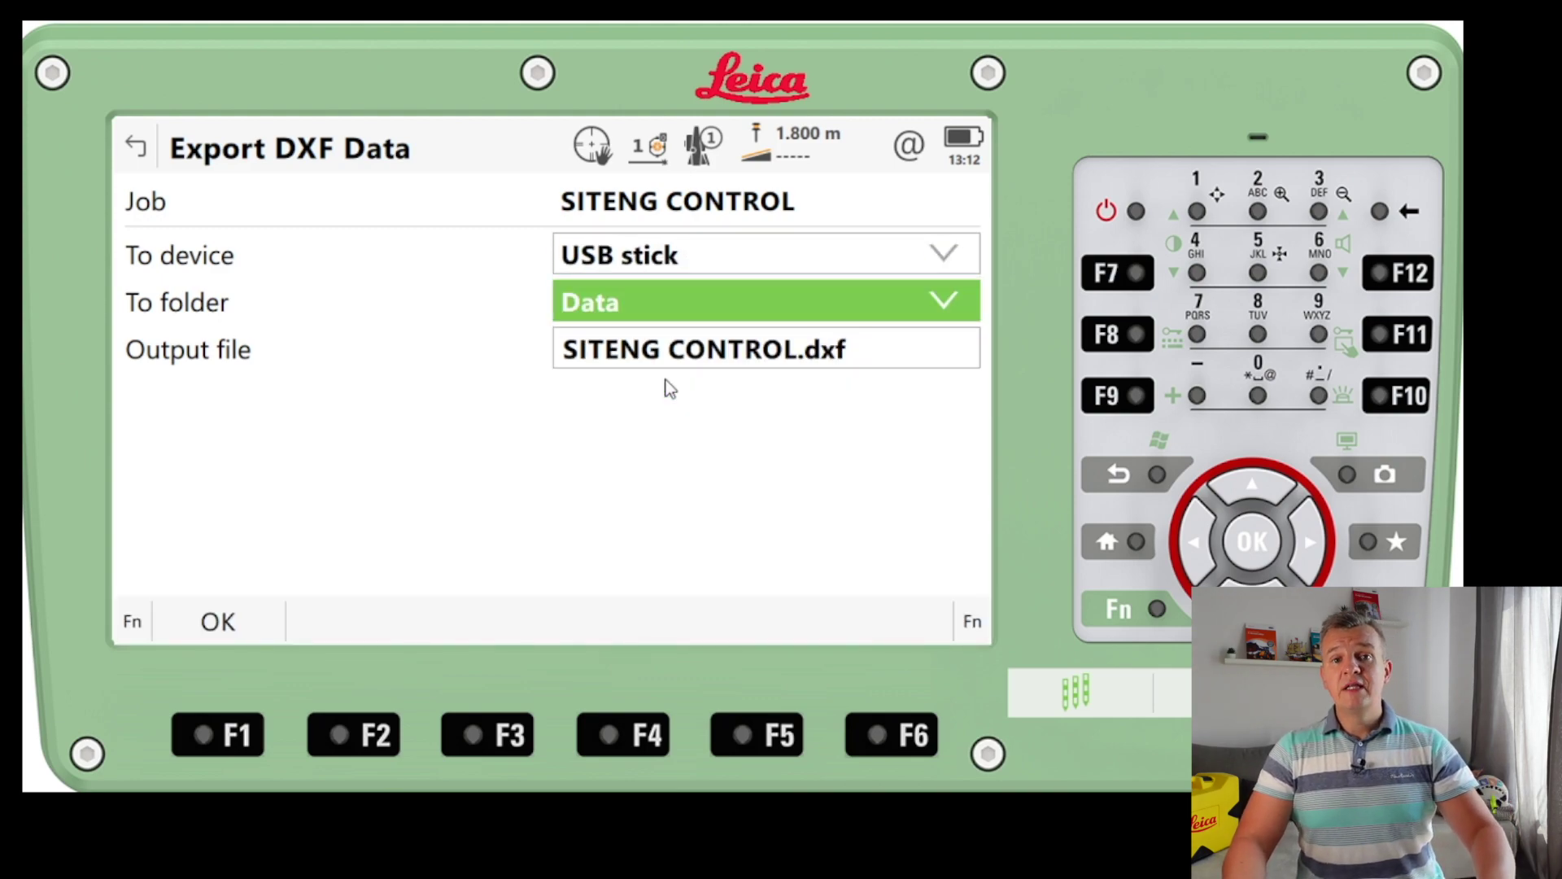
Name the output file SITENG CONTROLLdxf.dxf and run the DXF export.
click(729, 349)
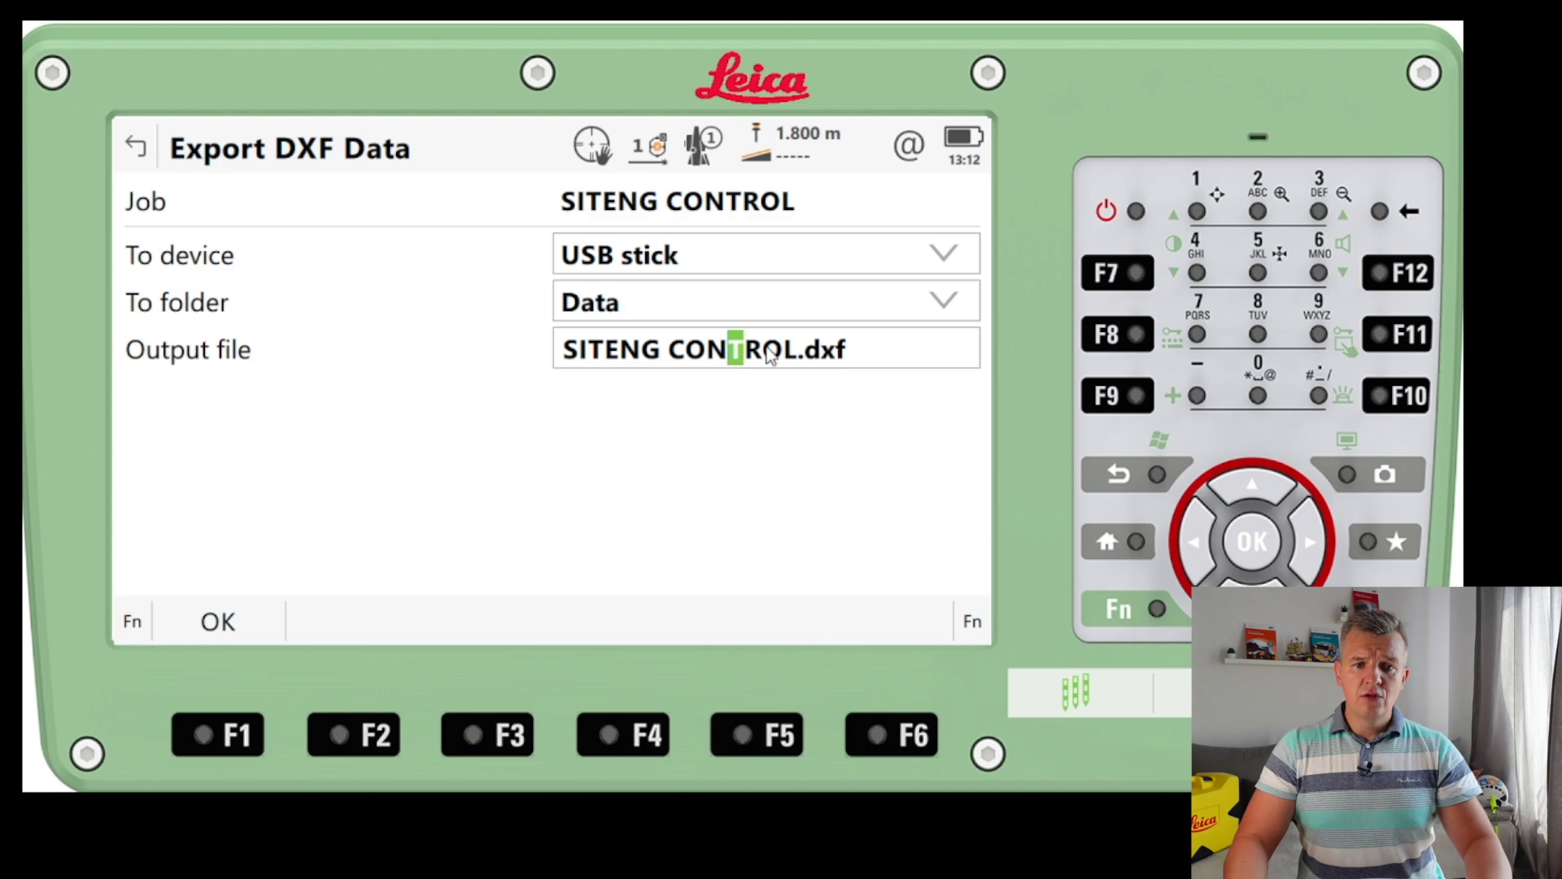
click(790, 355)
text(LL)
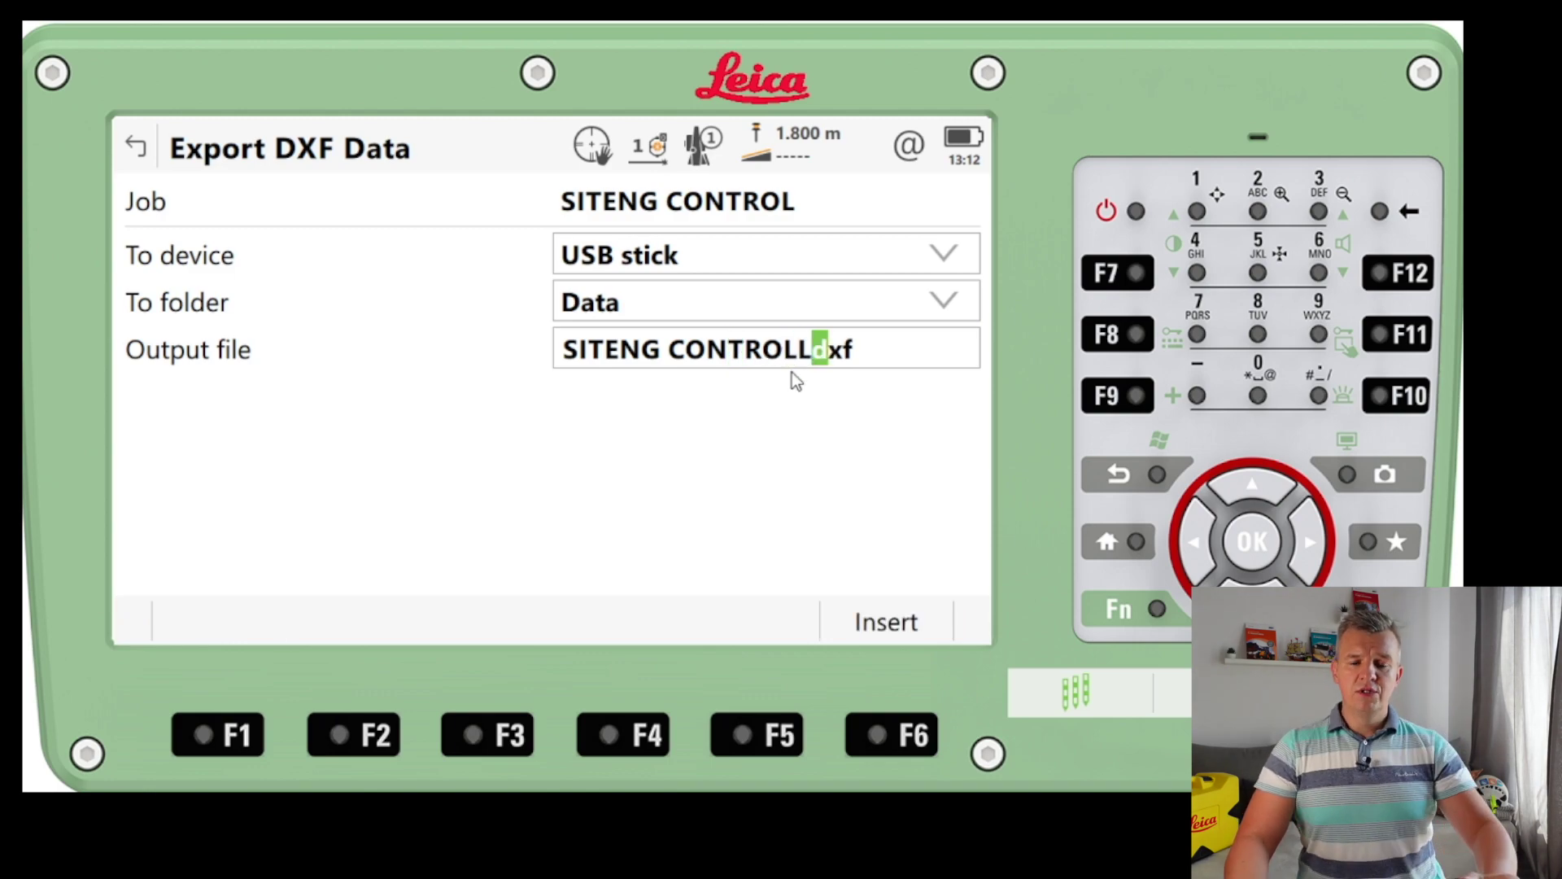
key(Return)
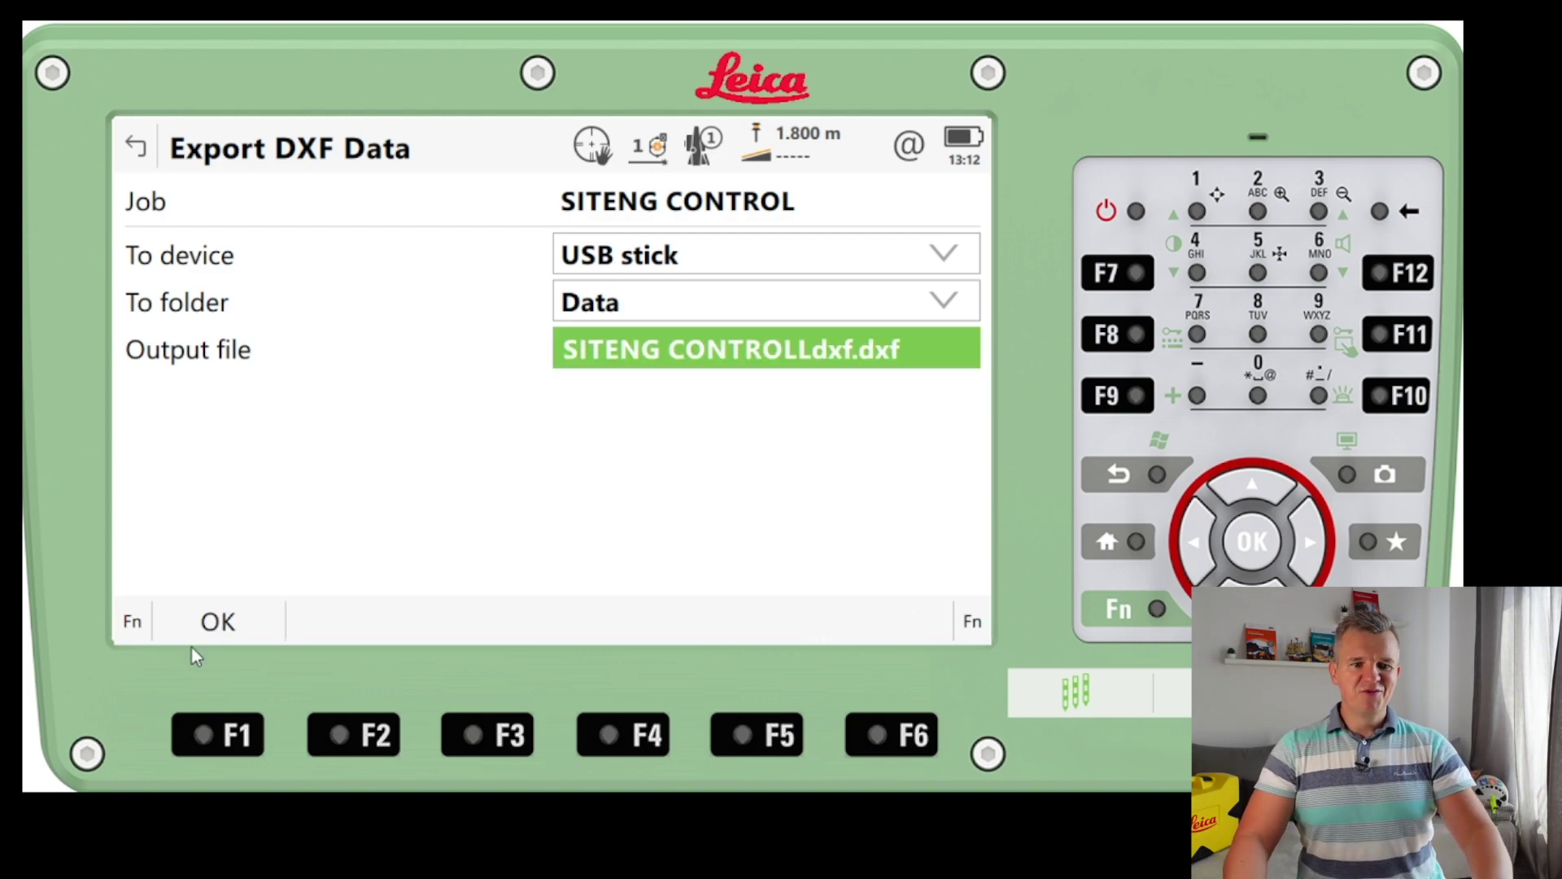
click(219, 620)
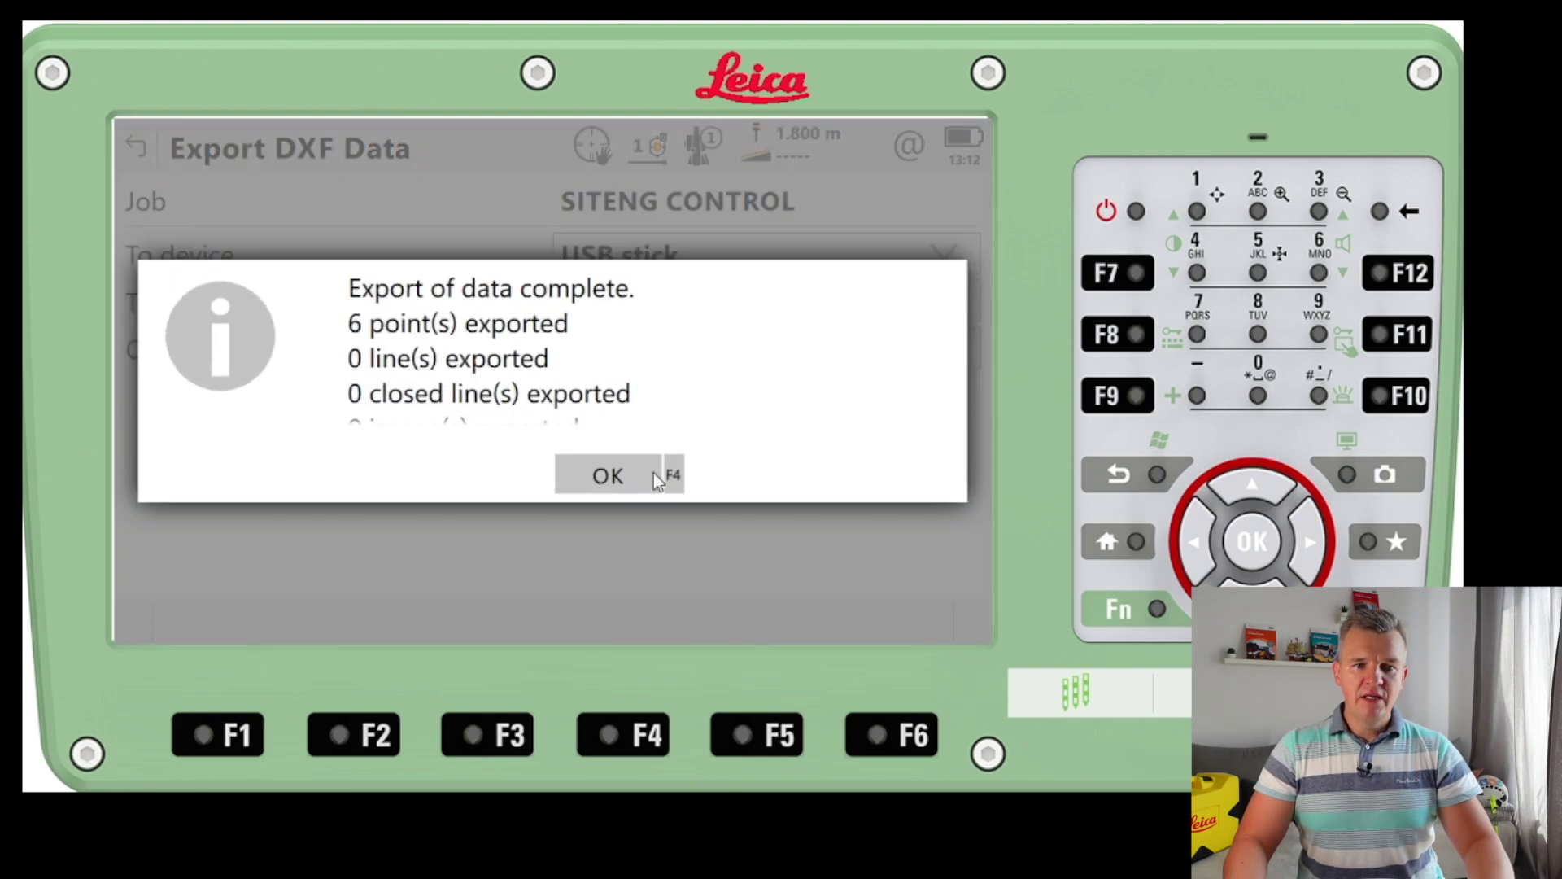
click(634, 480)
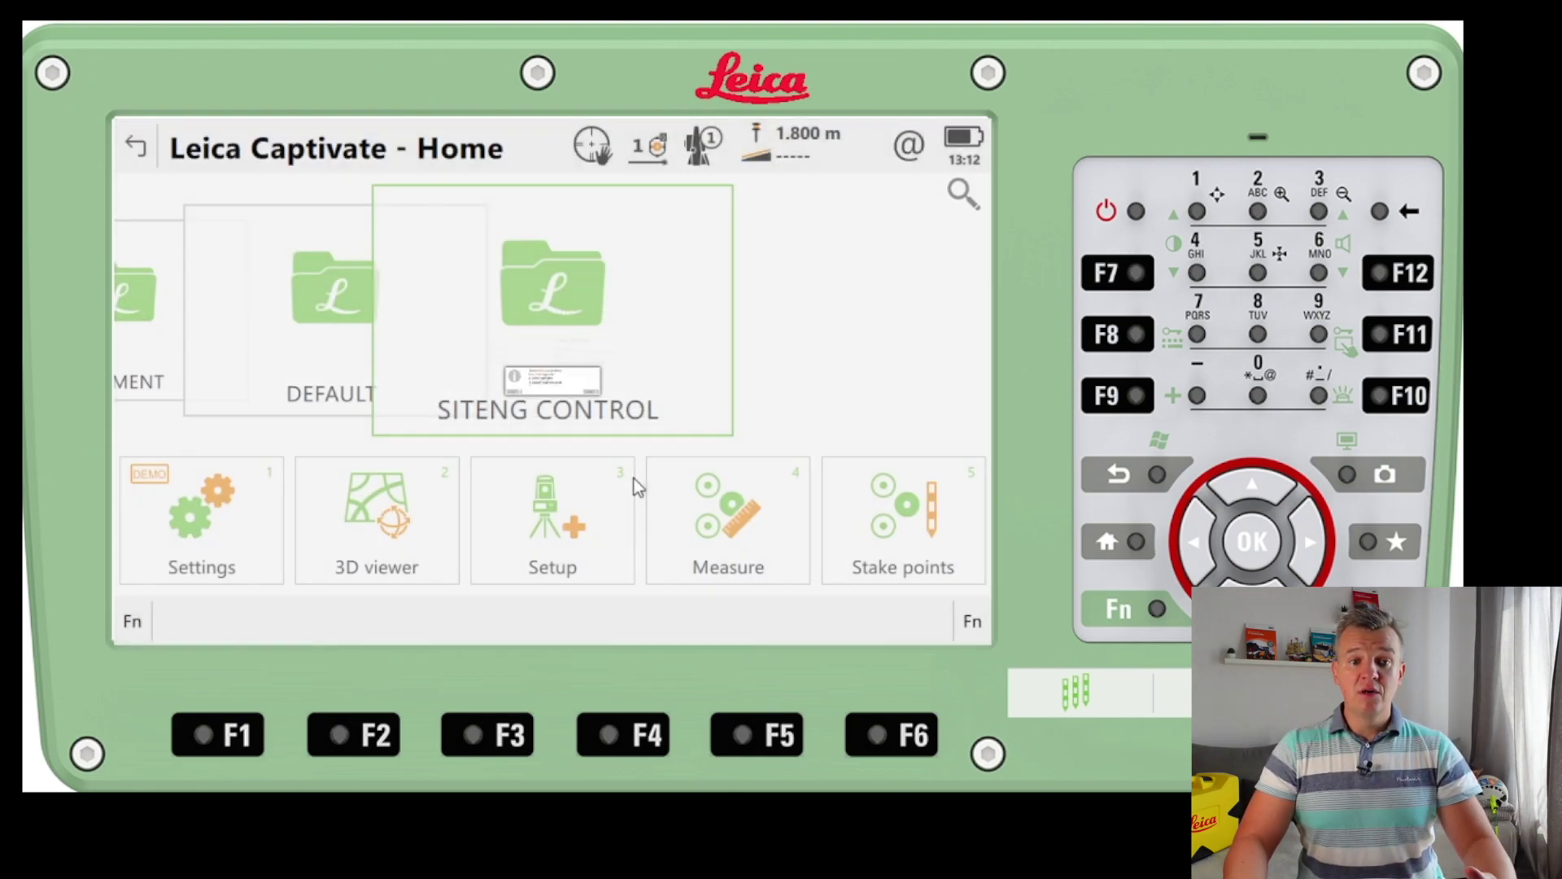